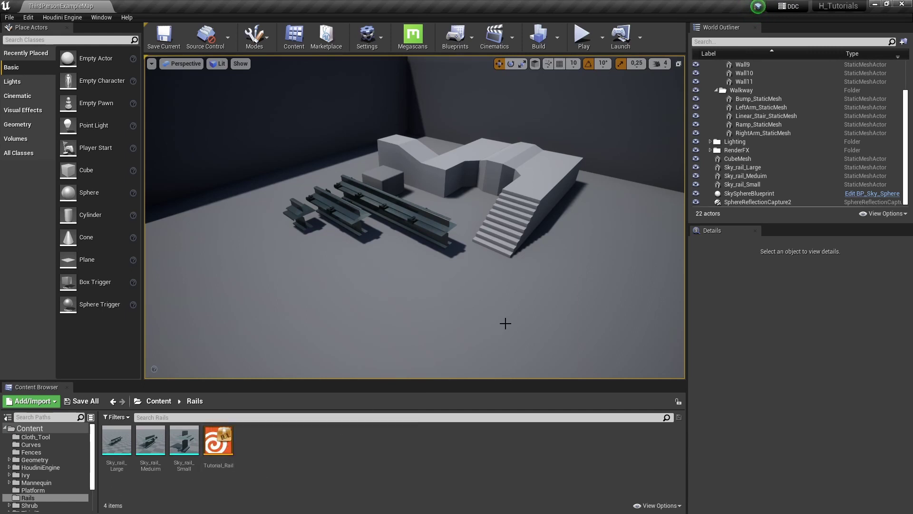
- Place the Tutorial_Rail Houdini asset on the open floor in front of the three sky rail meshes
right_drag(481, 306, 354, 127)
right_drag(435, 268, 423, 243)
right_drag(434, 295, 512, 241)
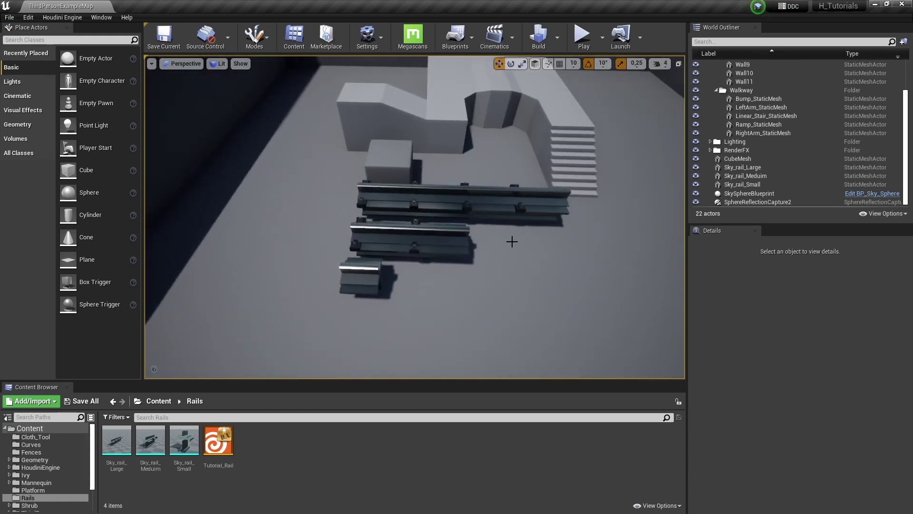
mouse_move(434, 249)
right_down()
mouse_move(371, 240)
mouse_move(457, 243)
mouse_move(438, 266)
right_up()
right_drag(305, 243, 316, 251)
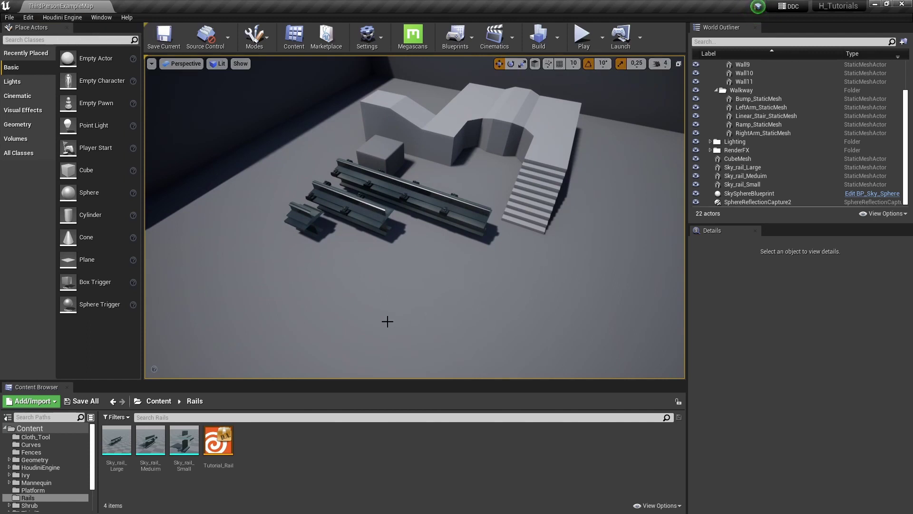
drag(218, 440, 332, 311)
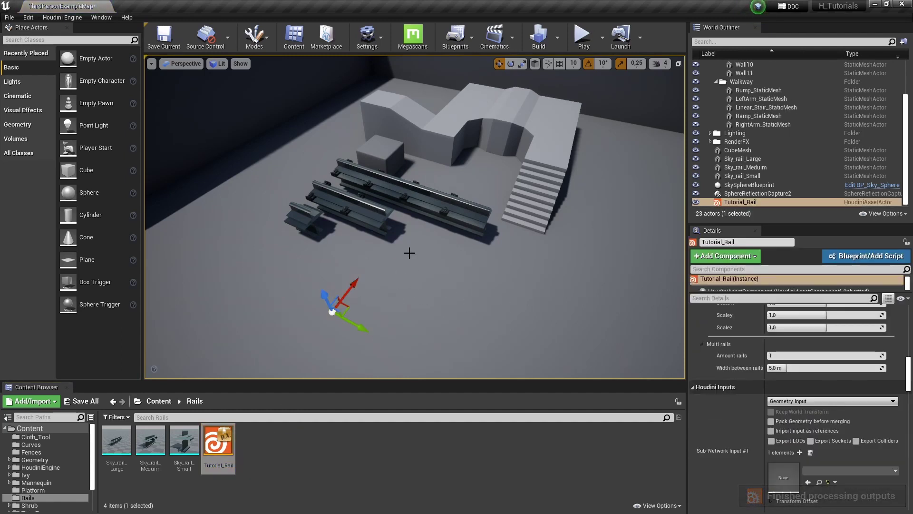
right_drag(427, 263, 399, 236)
key(g)
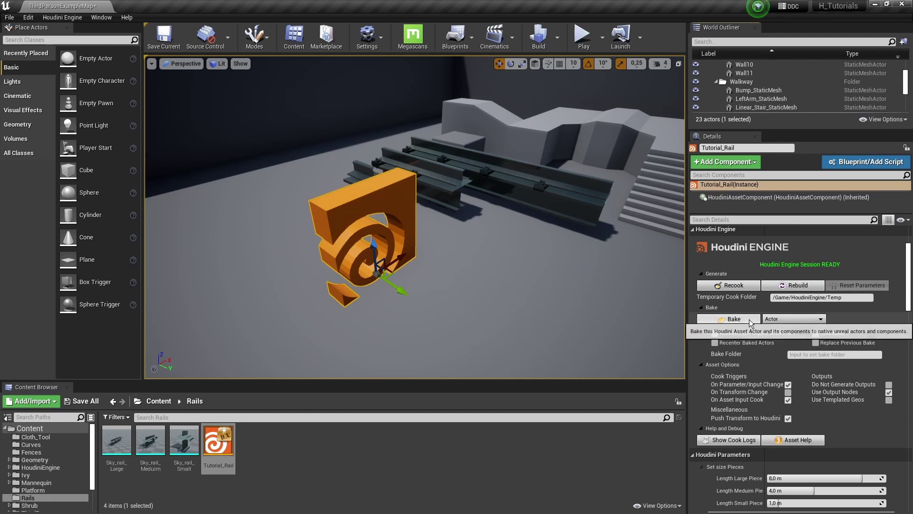
- Set the Tutorial_Rail asset's Sub-Network Input #1 to Curve Input
scroll(749, 318, down, 8)
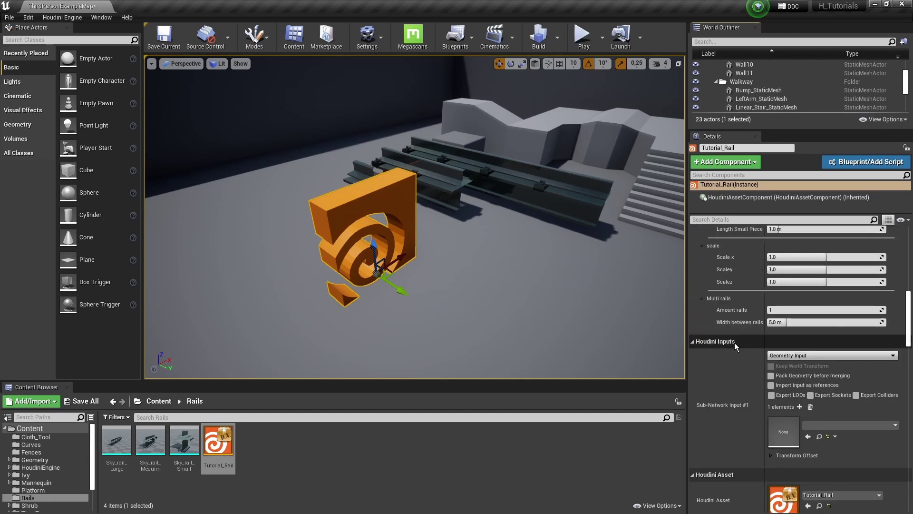
scroll(736, 349, up, 3)
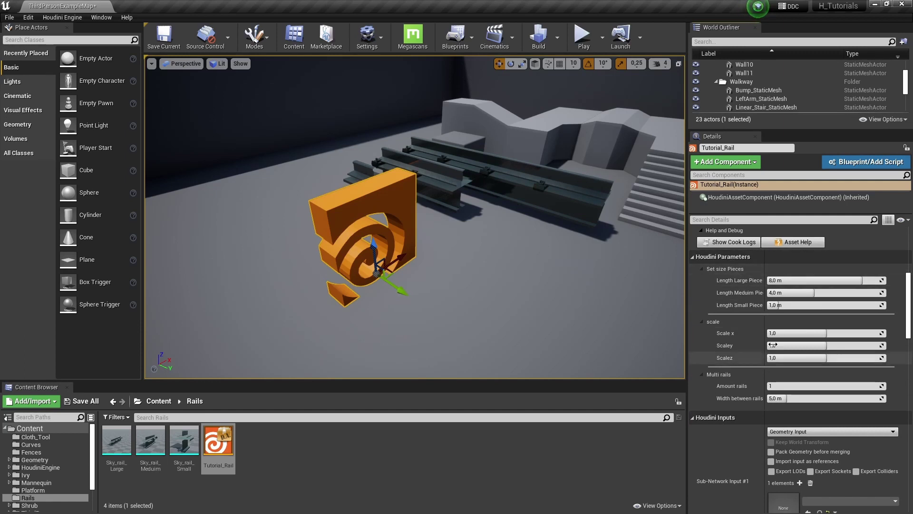
scroll(740, 393, down, 2)
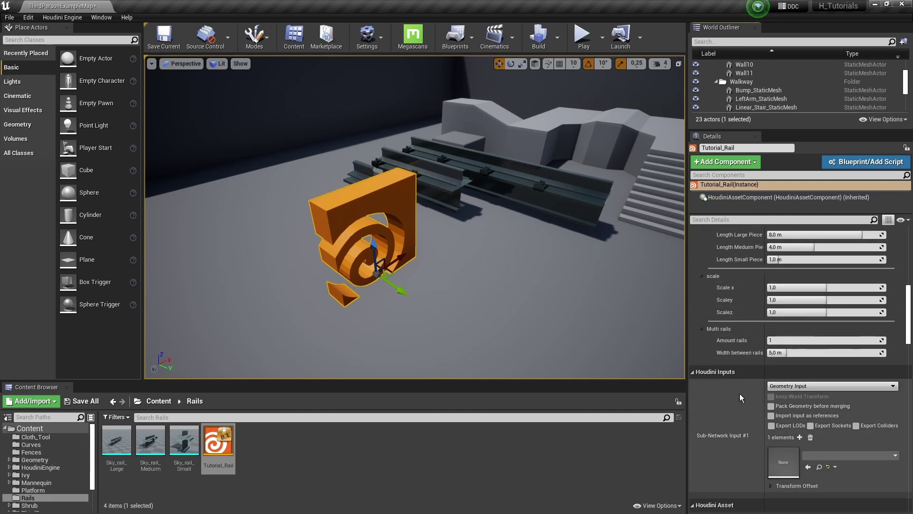
click(784, 387)
click(781, 400)
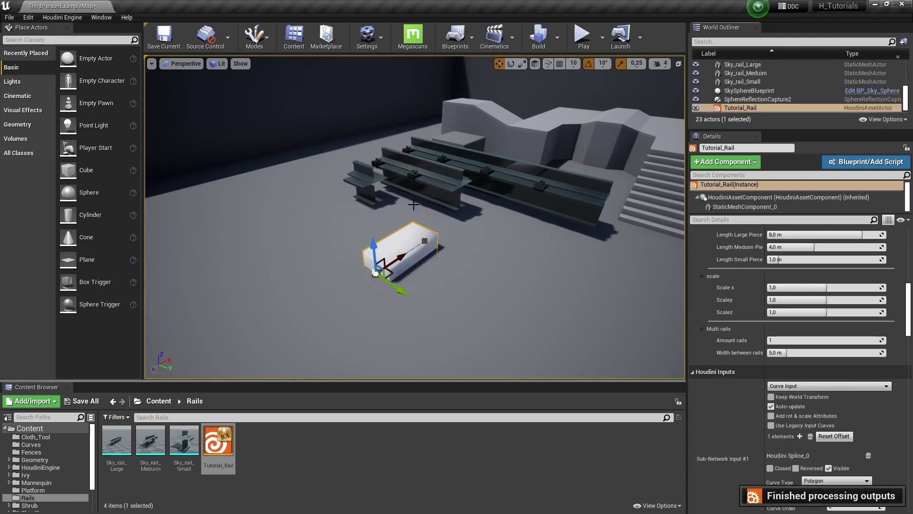
- Raise the rail asset high above the floor, to about the height of the room's walls
right_drag(397, 263, 419, 246)
drag(420, 246, 320, 86)
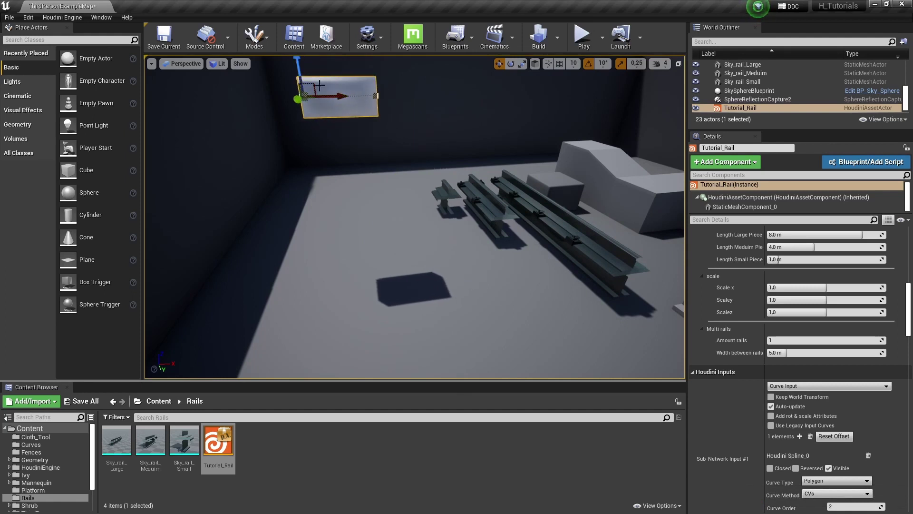
right_drag(320, 86, 321, 43)
right_drag(420, 234, 396, 212)
drag(409, 228, 314, 87)
- Move the curve's end point along the X axis across the room to lengthen the straight rail
mouse_move(397, 165)
right_down()
mouse_move(397, 154)
mouse_move(410, 162)
right_up()
right_drag(314, 181, 362, 175)
right_drag(406, 215, 405, 198)
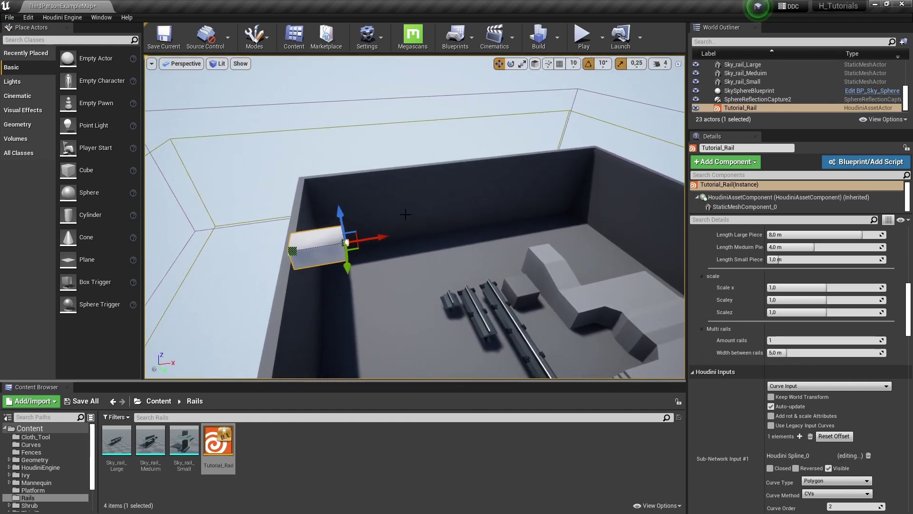
right_drag(427, 249, 309, 217)
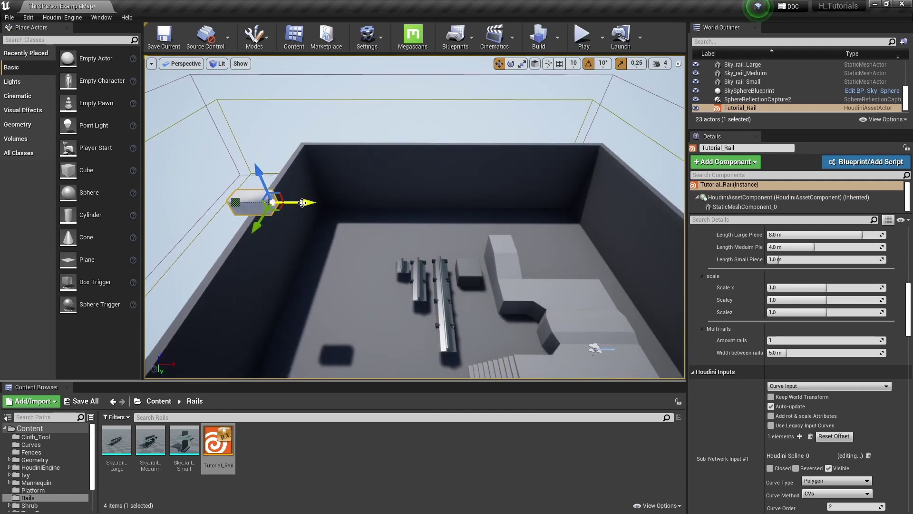
drag(304, 203, 607, 203)
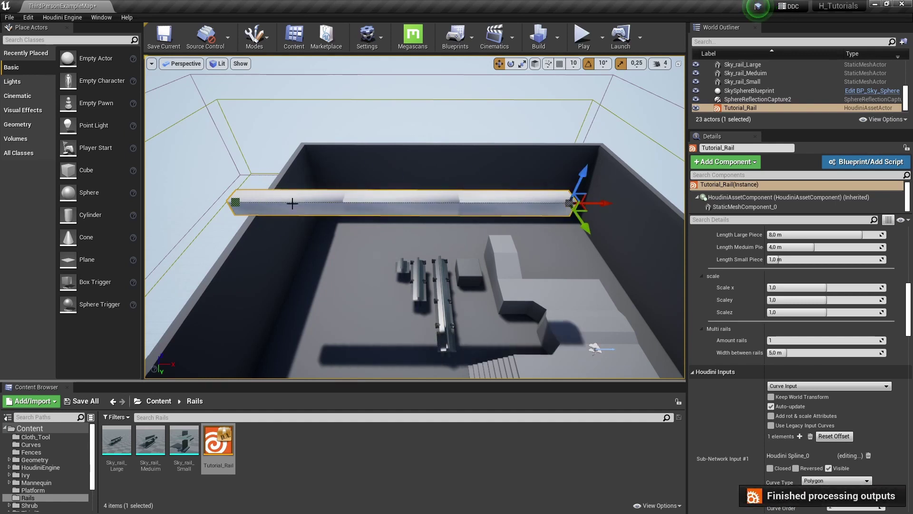
- Extend the rail curve from its end with three new points, bending it back and out beyond the room's wall
right_drag(508, 200, 428, 229)
right_drag(478, 202, 481, 260)
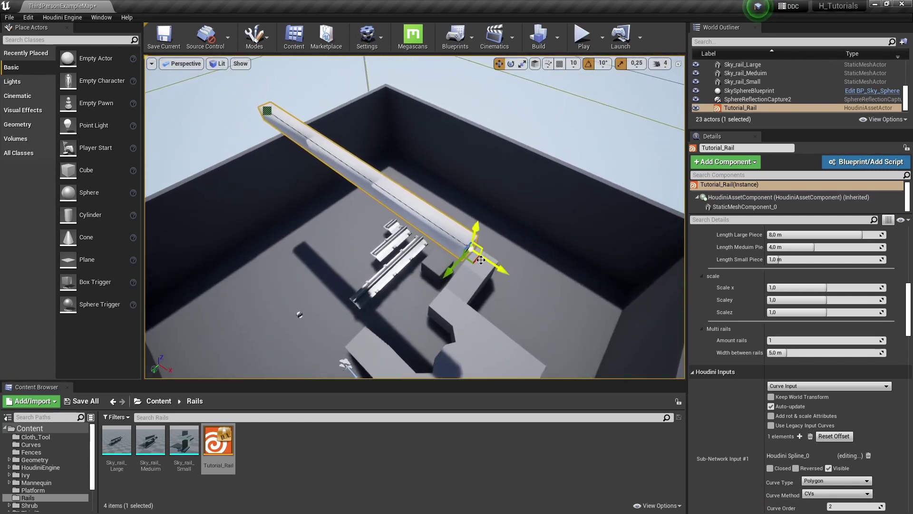
drag(450, 275, 519, 209)
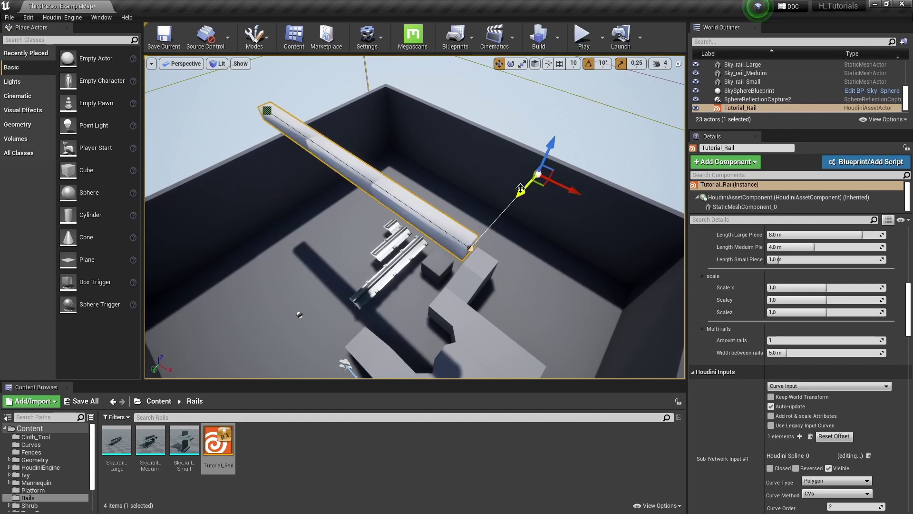
alt+drag(509, 145, 491, 136)
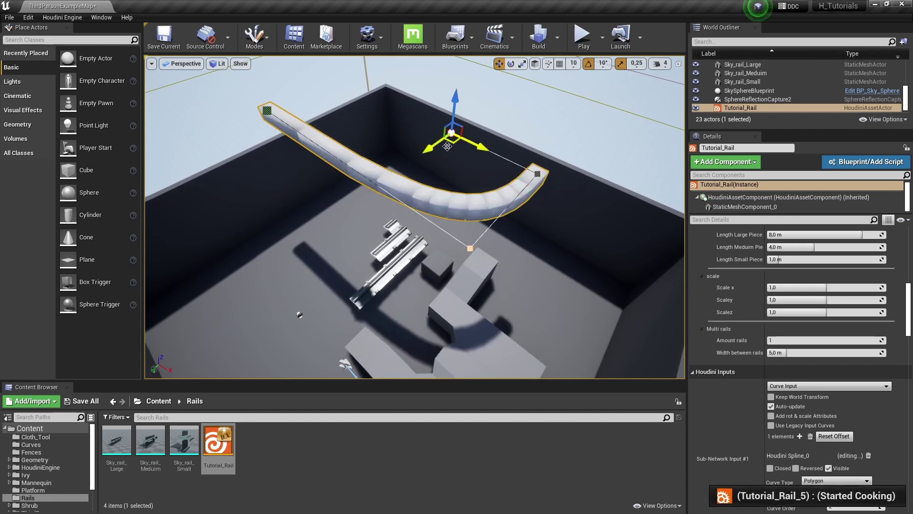
alt+drag(430, 148, 511, 91)
right_drag(546, 132, 533, 144)
drag(472, 102, 437, 81)
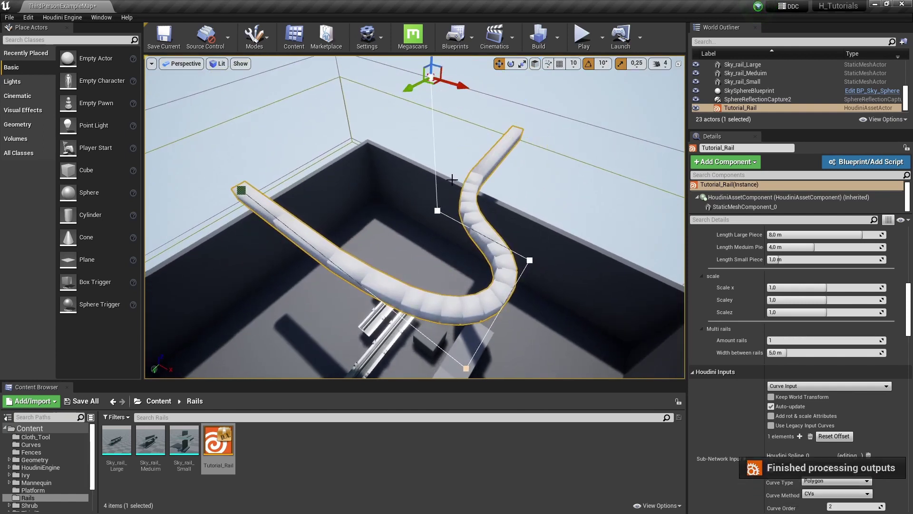
- Reposition the two intermediate curve points near the back wall to widen and smooth the rail's bends
click(437, 211)
drag(438, 220, 363, 177)
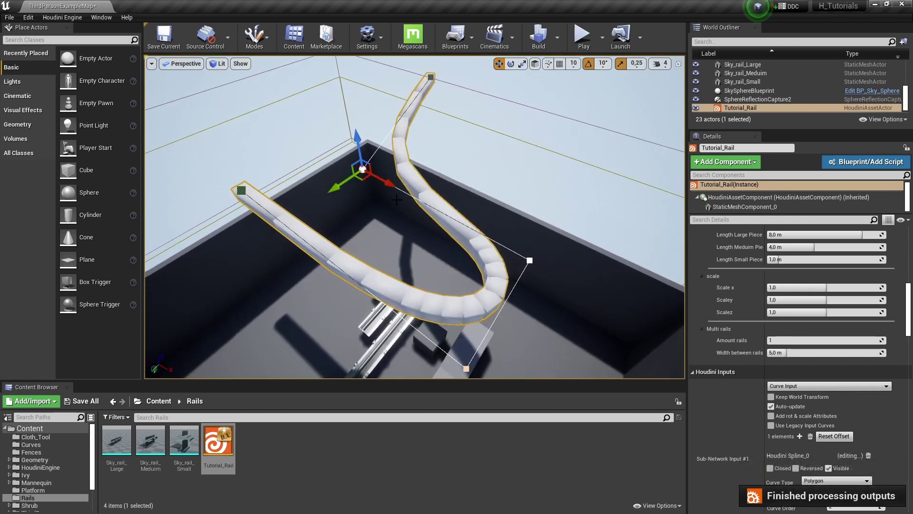
click(530, 260)
drag(536, 273, 551, 217)
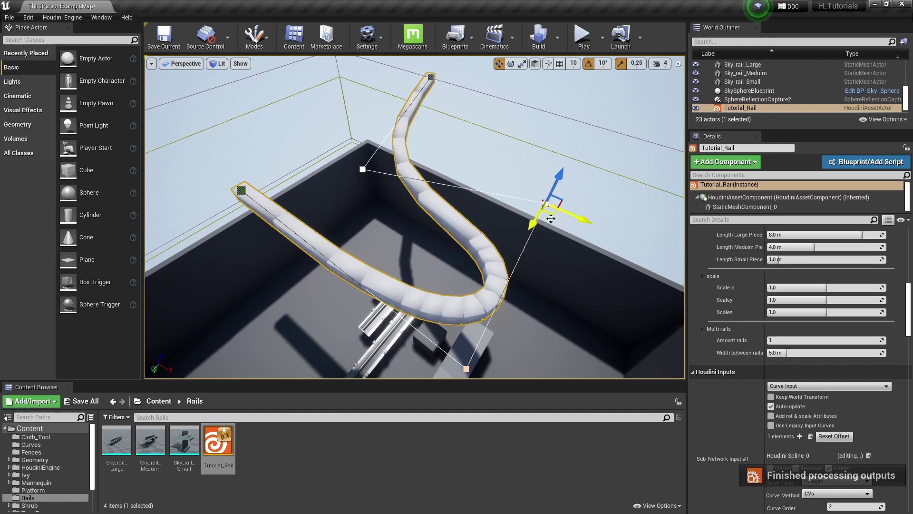
click(363, 171)
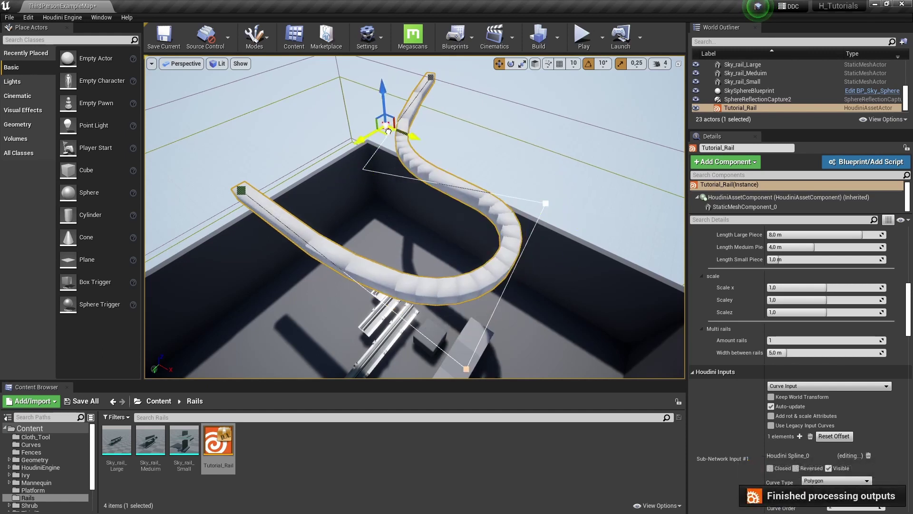
drag(388, 131, 395, 124)
- Move the curve's far end point farther away from the room to stretch the last rail section
click(431, 77)
right_drag(461, 144, 443, 184)
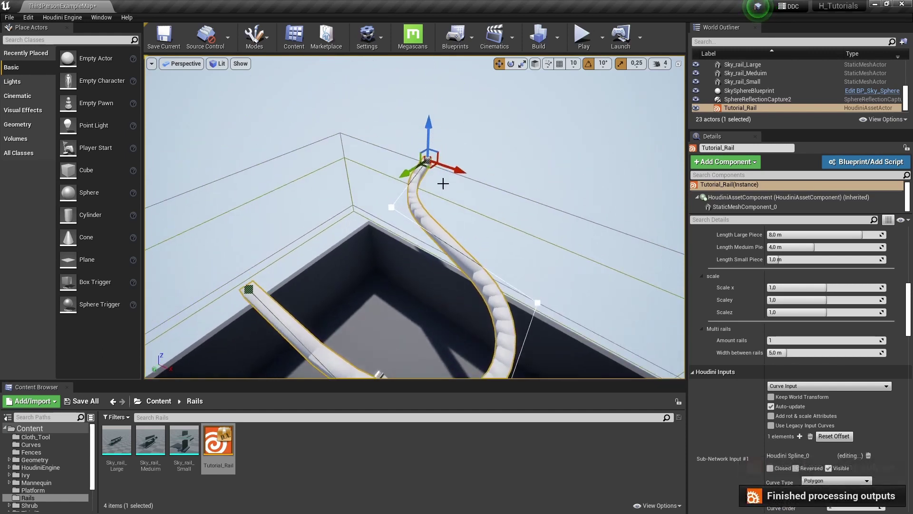
drag(428, 167, 441, 135)
right_drag(441, 134, 480, 167)
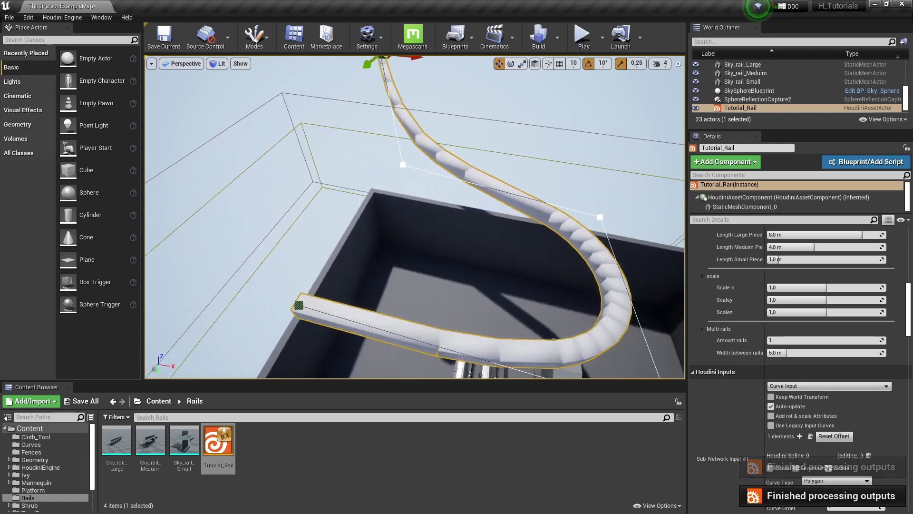
- Inspect the curved rail from several angles without editor overlays and readjust the curve point at its main bend
right_drag(432, 190, 390, 266)
key(g)
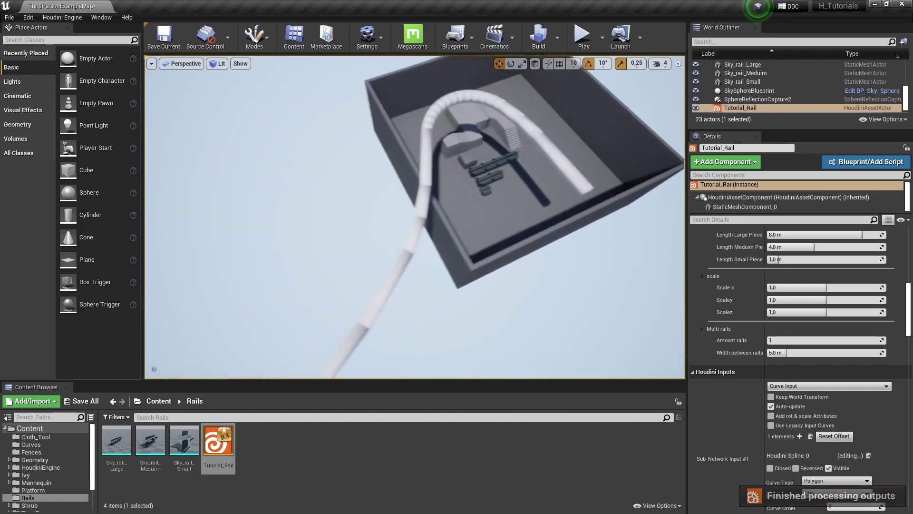
right_drag(397, 150, 398, 151)
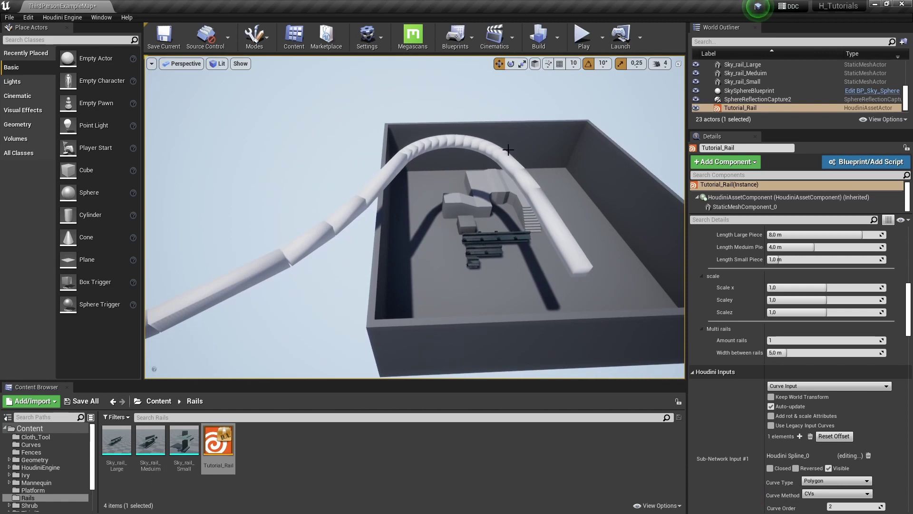
right_drag(438, 132, 494, 168)
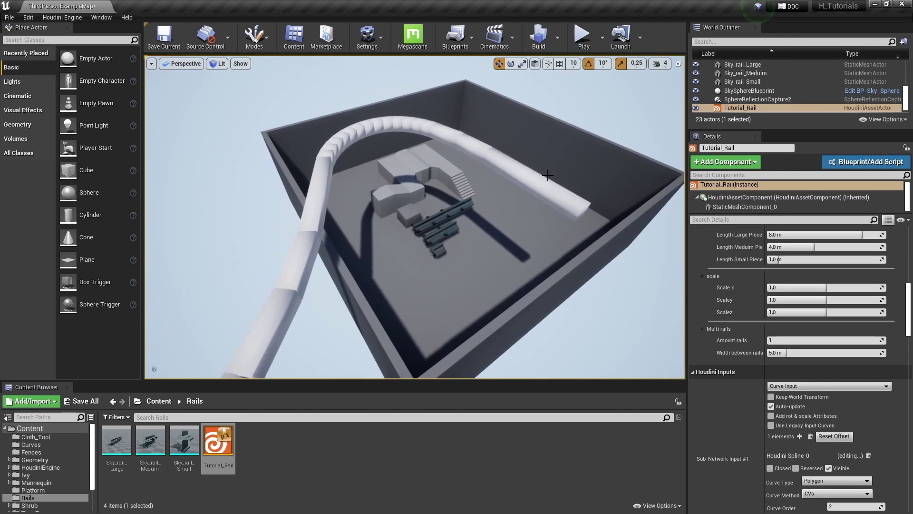
alt+drag(487, 148, 508, 169)
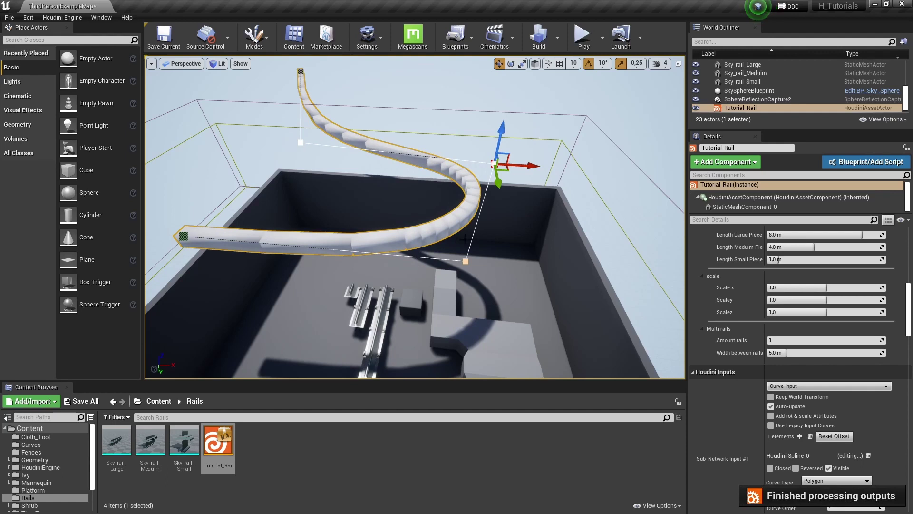
alt+drag(464, 239, 503, 252)
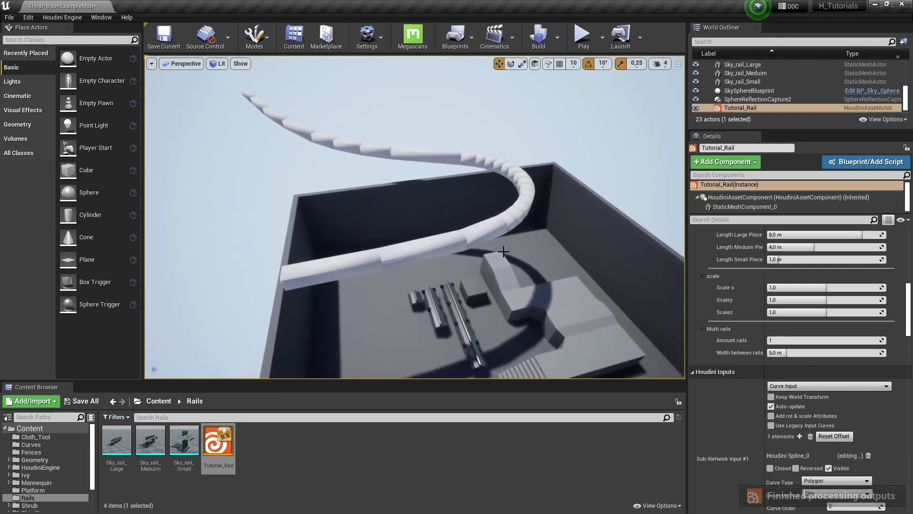
- Open the Sky_rail_Large, Sky_rail_Meduim and Sky_rail_Small meshes to compare their sizes with the piece length parameters, and close the mesh editor
scroll(770, 333, up, 2)
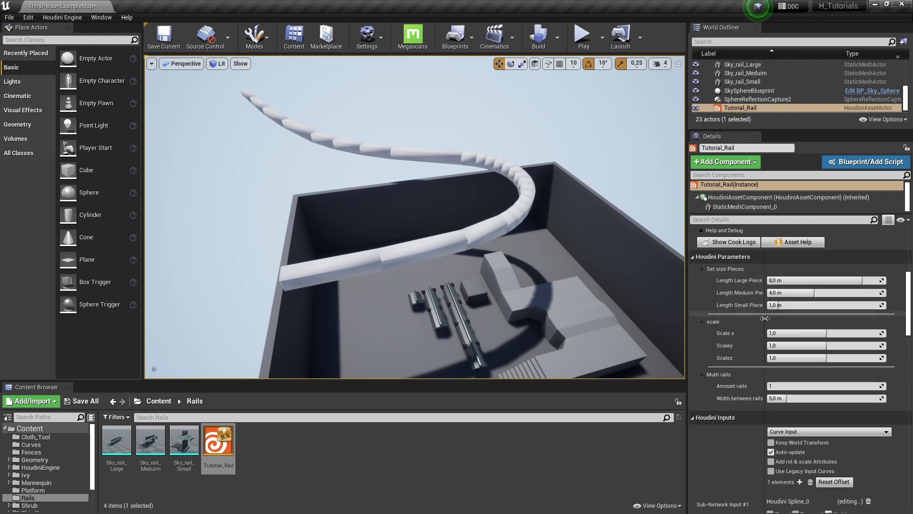
mouse_move(123, 442)
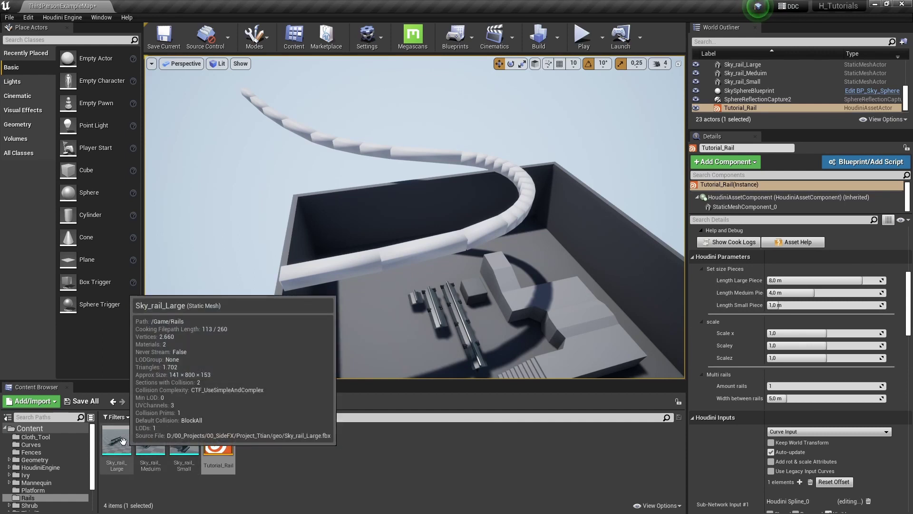
double_click(123, 442)
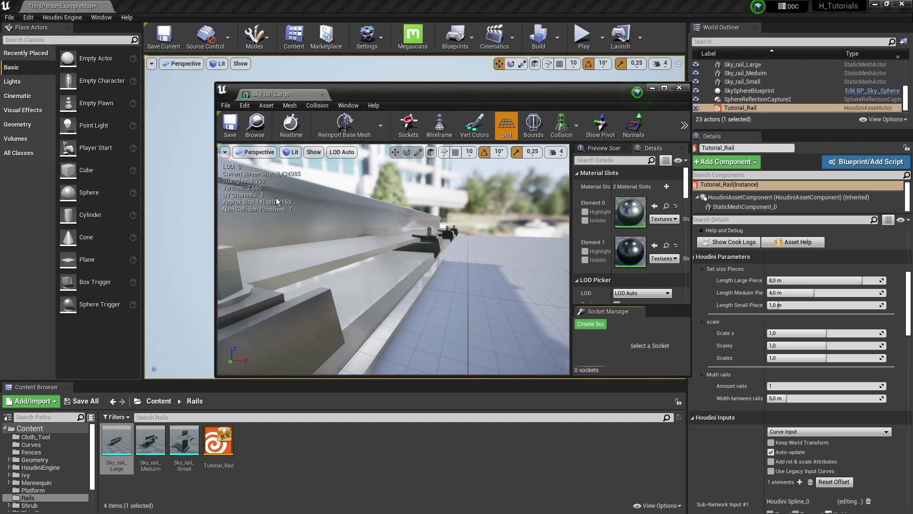
double_click(150, 440)
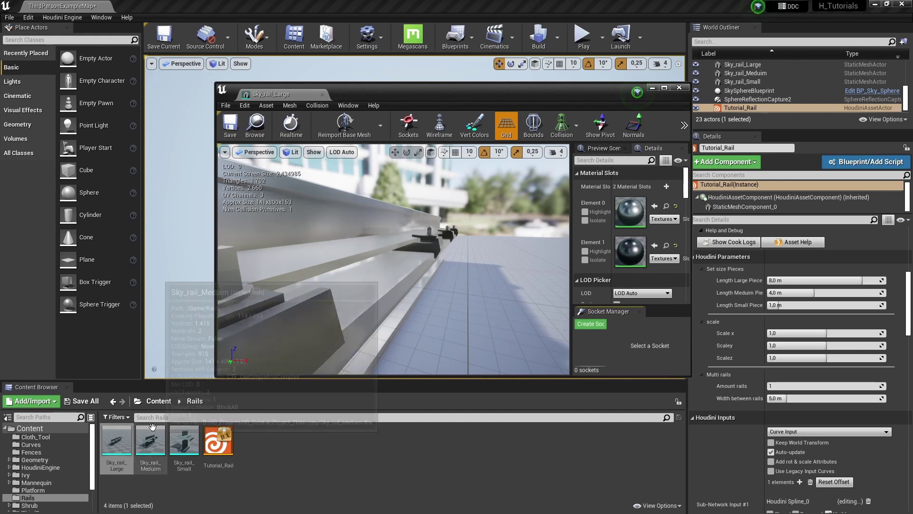
double_click(184, 440)
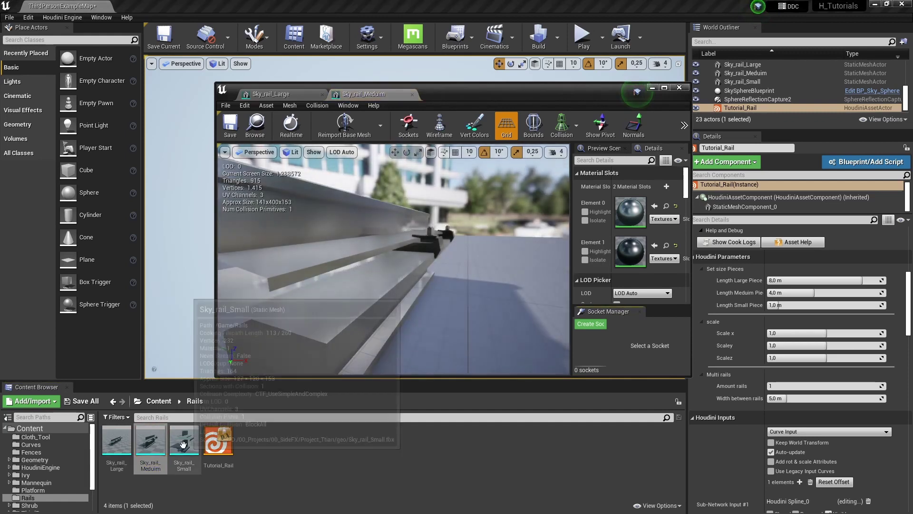
click(410, 126)
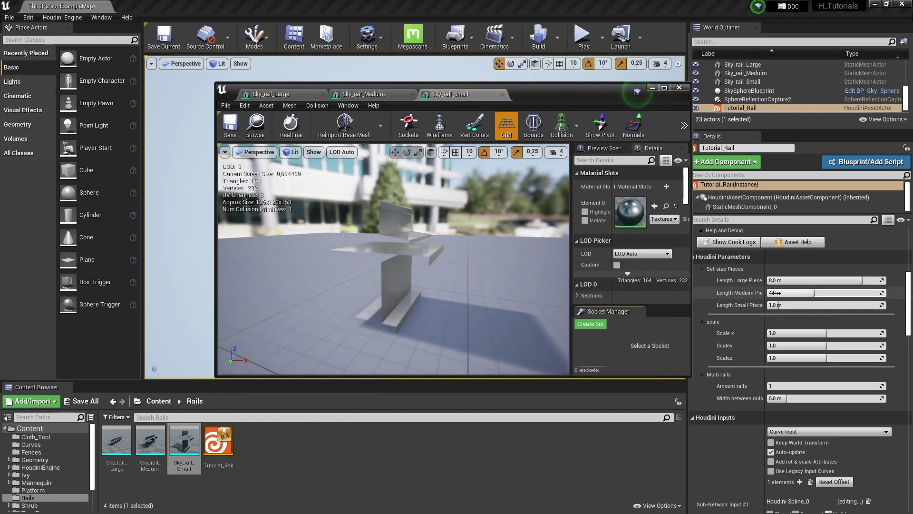
click(679, 88)
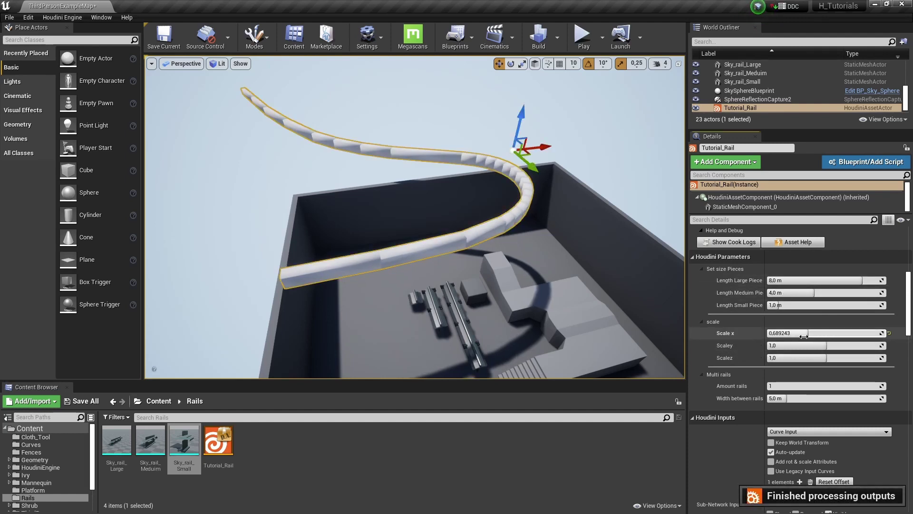
- Try a Scale x of about 1.48 on the rail asset and restore the parameter's default
drag(829, 333, 856, 333)
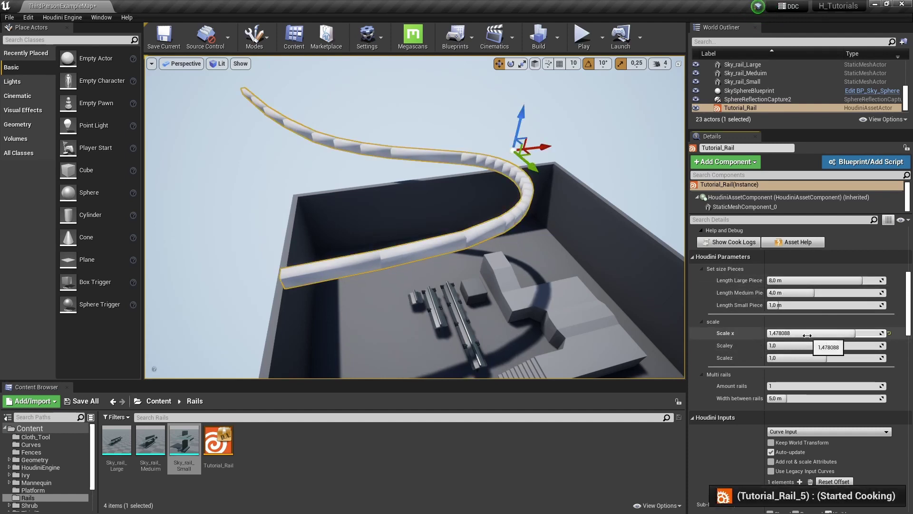
click(889, 334)
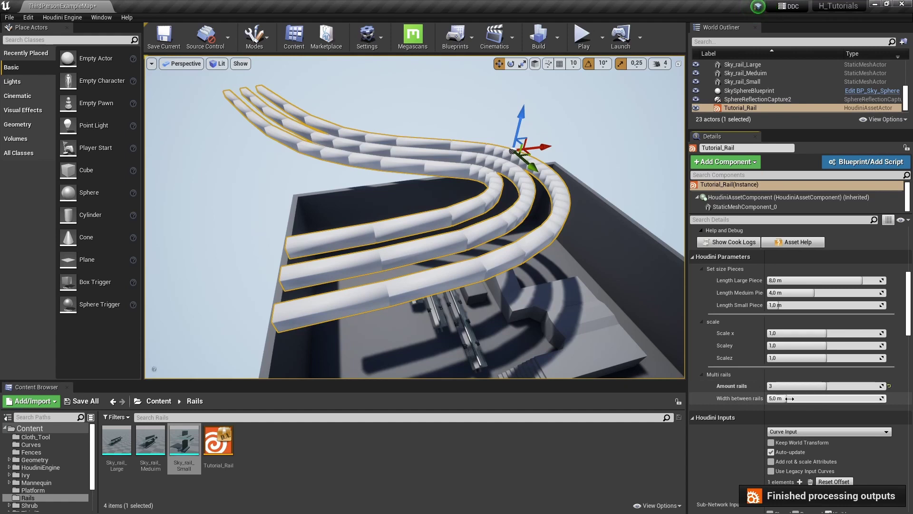
- Set Width between rails to about 9.18 m and reduce Amount rails to 1 on the Tutorial_Rail asset
drag(789, 398, 788, 399)
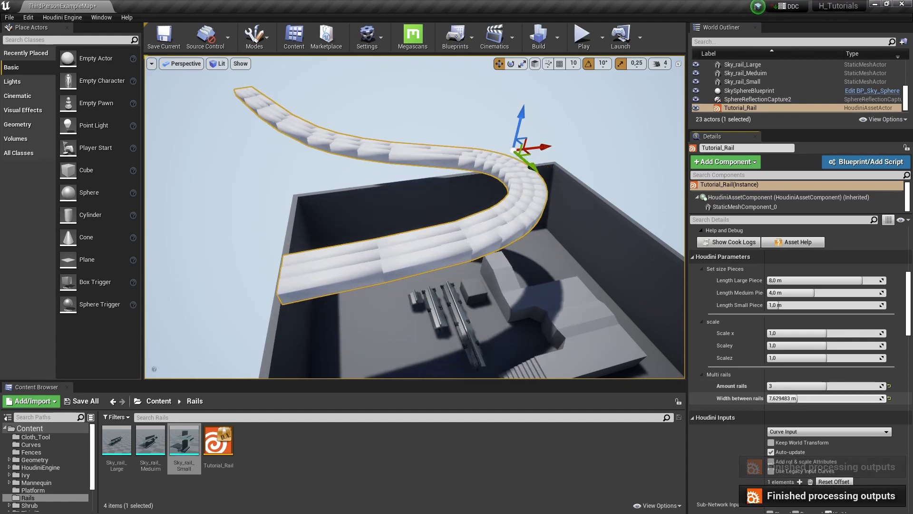
drag(798, 398, 803, 399)
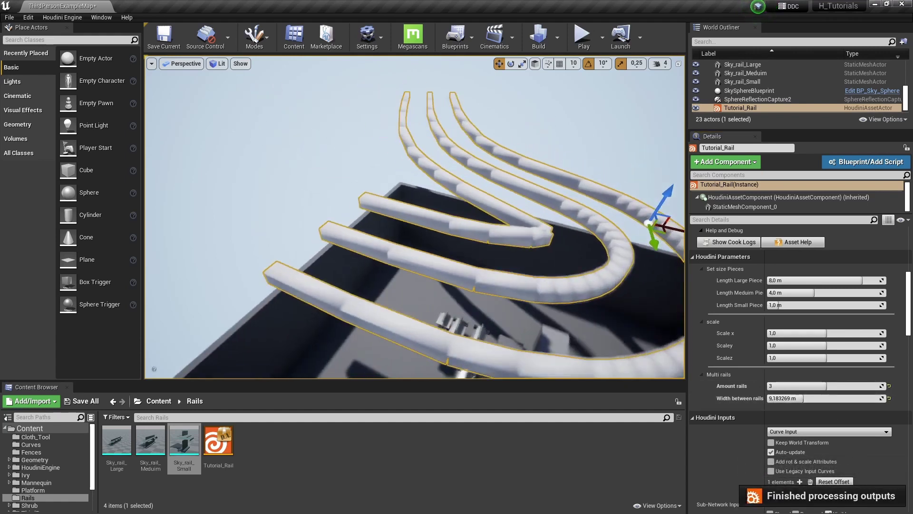
mouse_move(415, 217)
right_down()
mouse_move(428, 204)
mouse_move(419, 228)
right_up()
drag(864, 386, 835, 387)
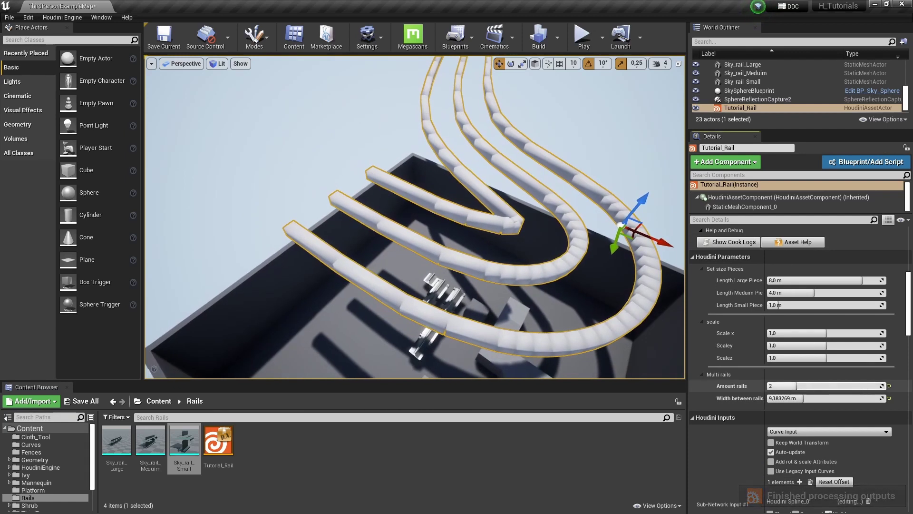
- Examine the large, medium and small rail meshes on the room floor, selecting the large piece
alt+drag(547, 276, 676, 280)
alt+drag(524, 295, 513, 273)
right_drag(514, 273, 525, 328)
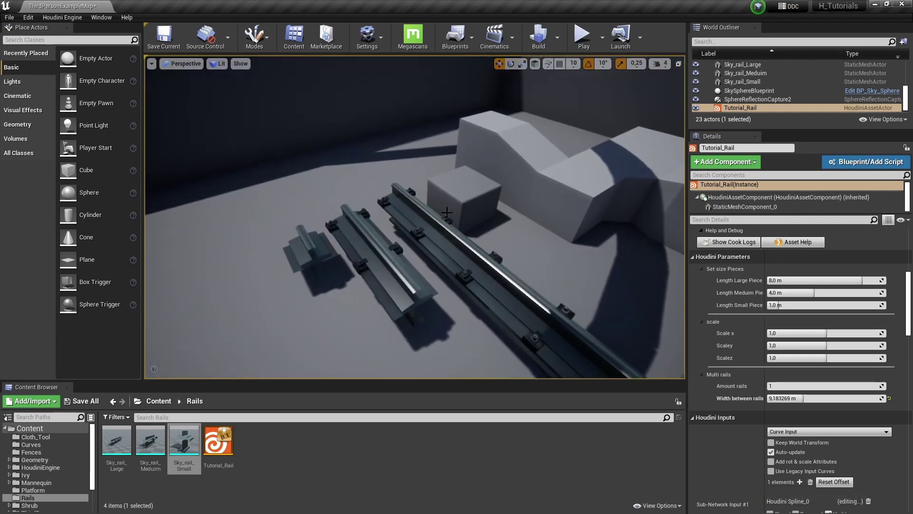
mouse_move(446, 212)
right_down()
mouse_move(455, 185)
mouse_move(450, 214)
right_up()
click(490, 212)
alt+drag(489, 212, 566, 185)
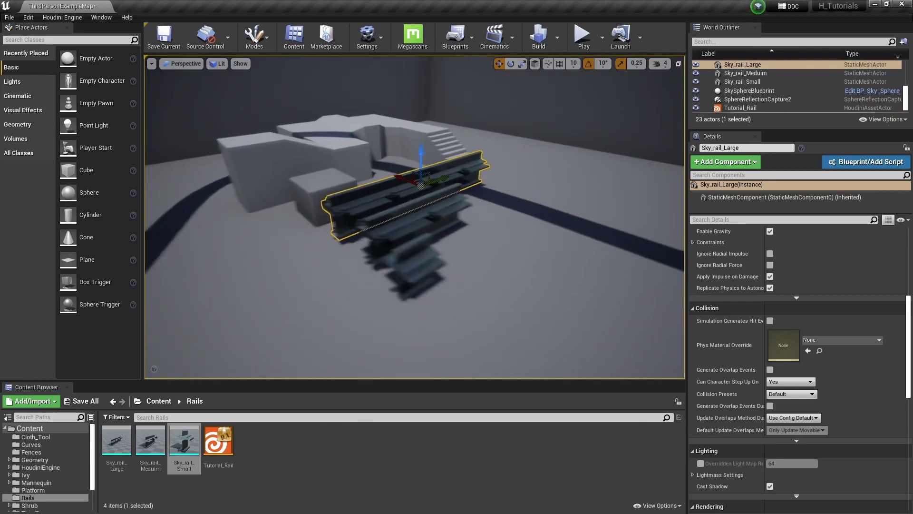
right_drag(456, 181, 446, 191)
- Copy the asset reference of the Sky_rail_Large mesh from the Rails folder
click(288, 450)
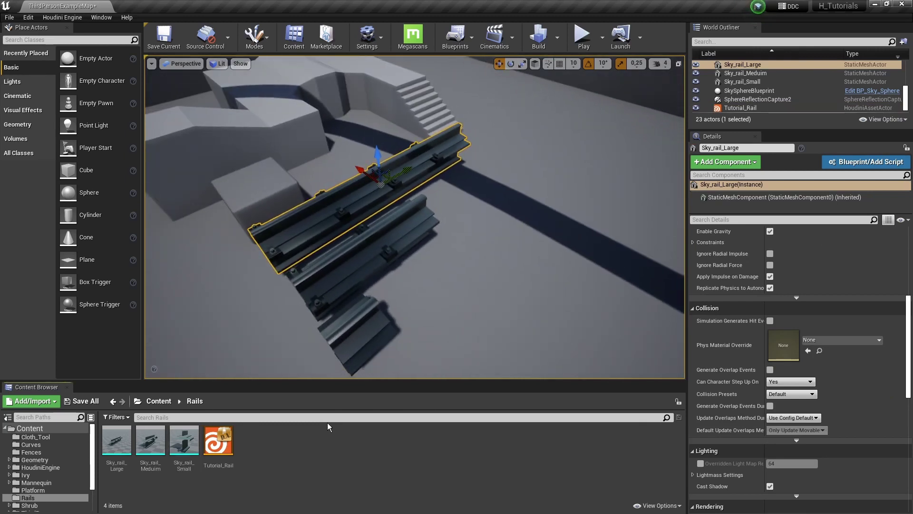
right_click(121, 433)
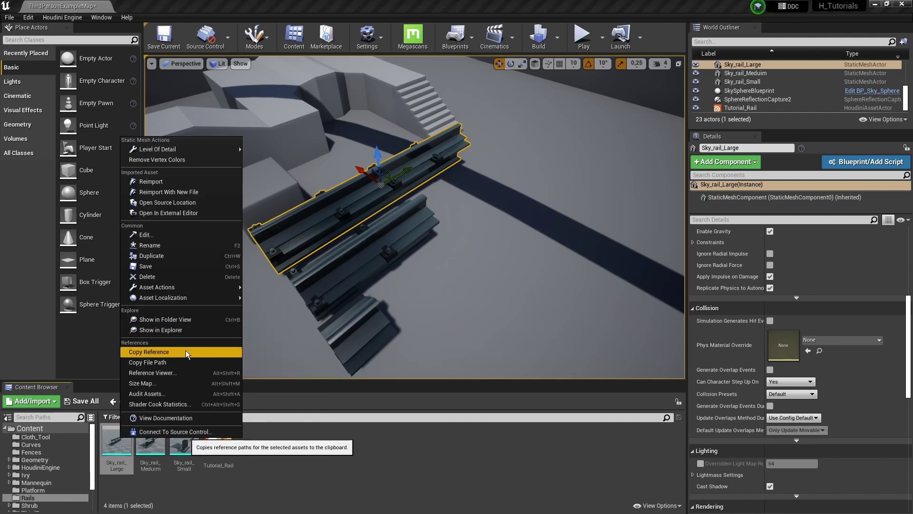
click(166, 353)
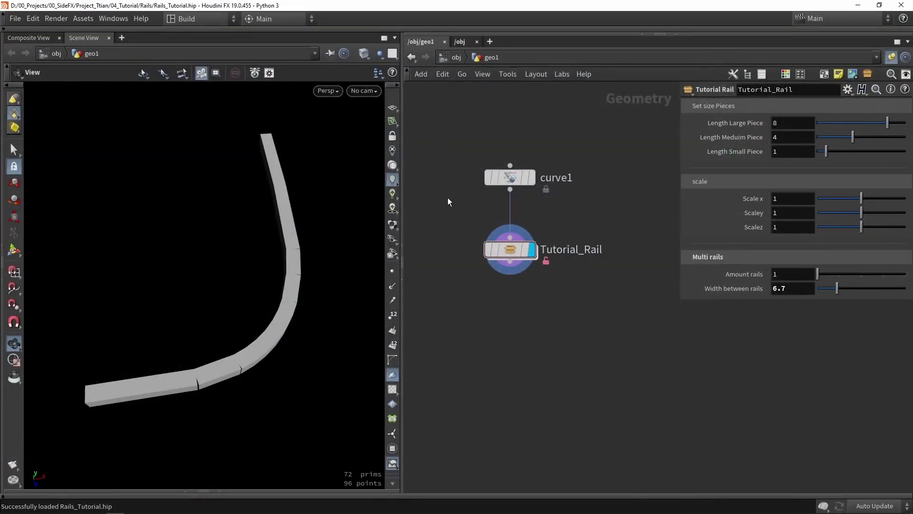
- Switch to Houdini, open the Tutorial_Rail node's network and move the box branches, merge and copytopoints1 aside
double_click(511, 255)
scroll(512, 255, down, 2)
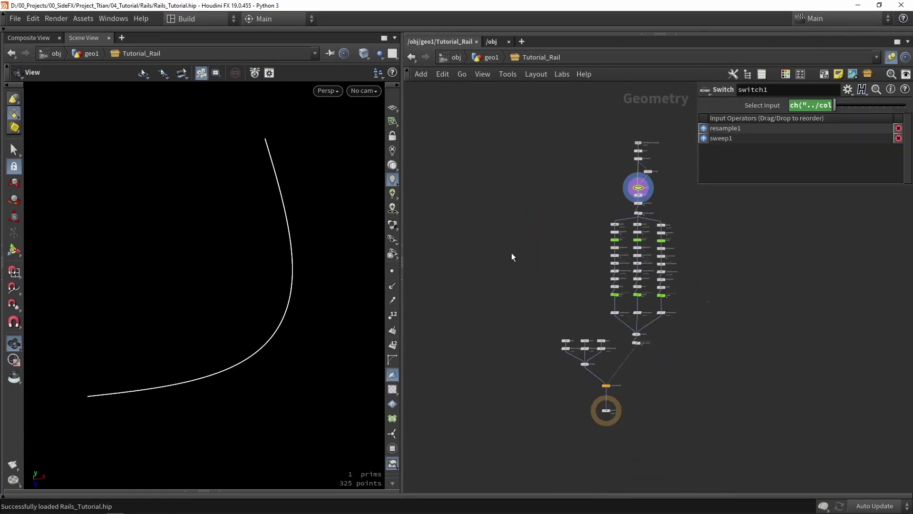
middle_drag(618, 327, 601, 317)
scroll(601, 321, up, 3)
middle_drag(637, 360, 648, 281)
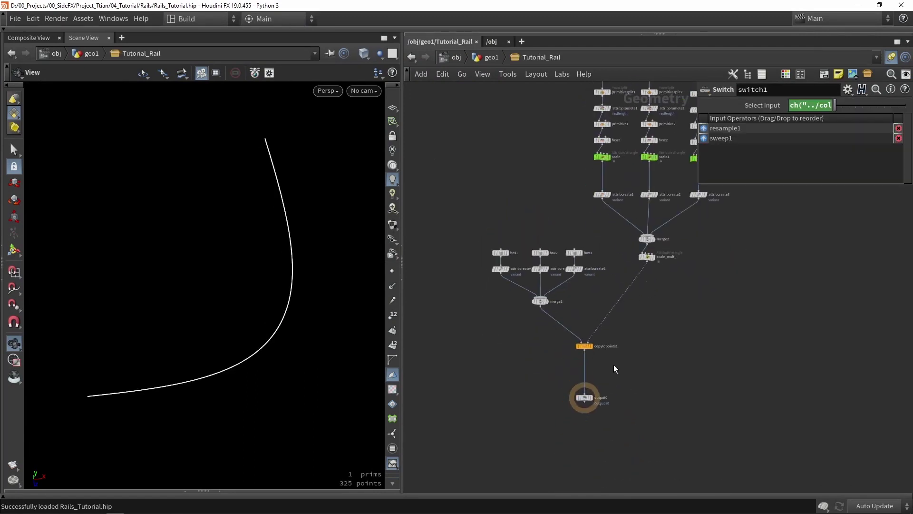
drag(613, 366, 490, 232)
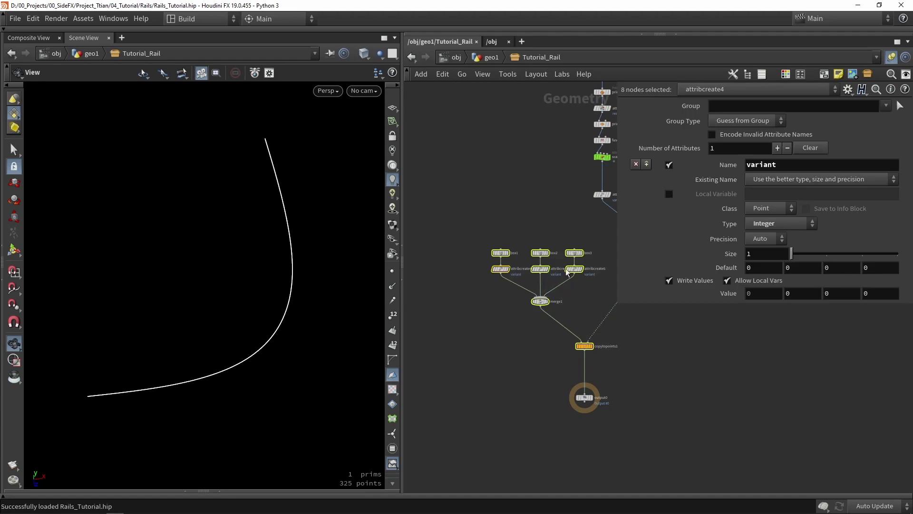
drag(589, 349, 499, 295)
middle_drag(595, 396, 512, 382)
drag(509, 367, 578, 358)
- Connect scale_mult_ directly to output0, display that output and show its points framed in the viewport
scroll(577, 333, up, 3)
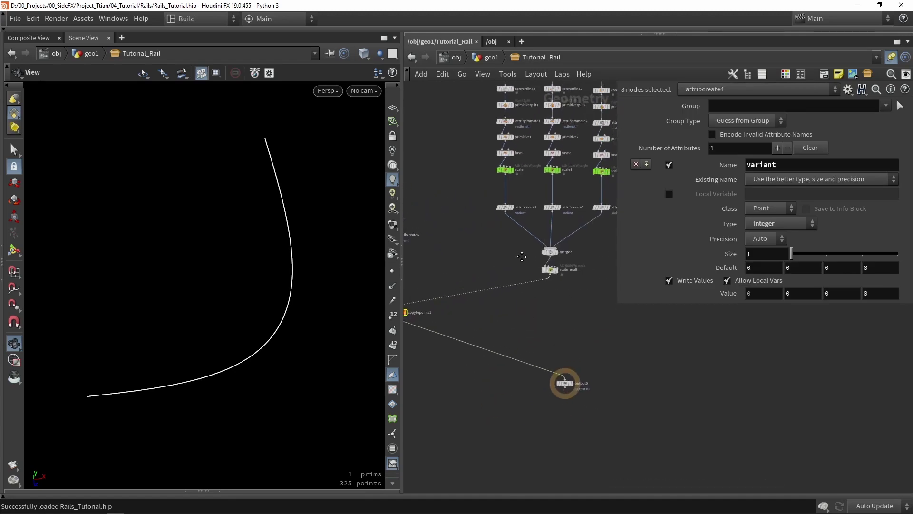
drag(547, 281, 546, 397)
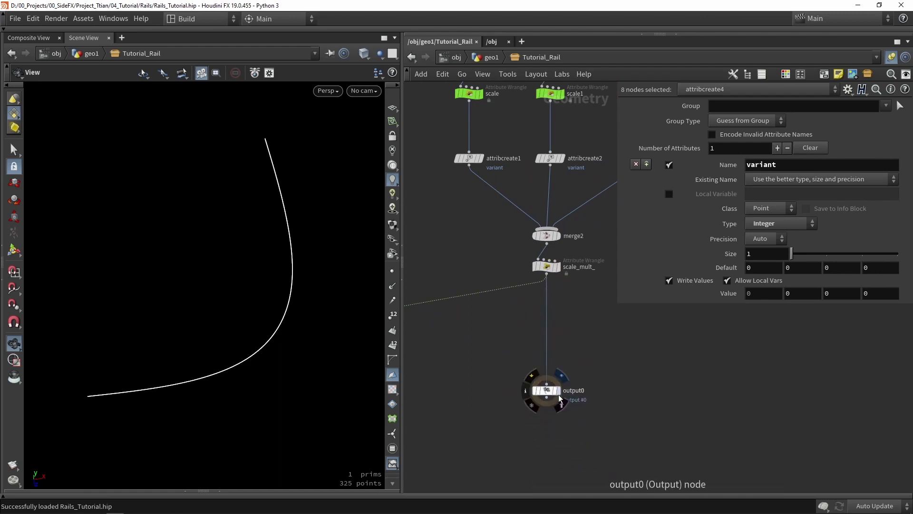
click(561, 375)
click(547, 390)
click(393, 271)
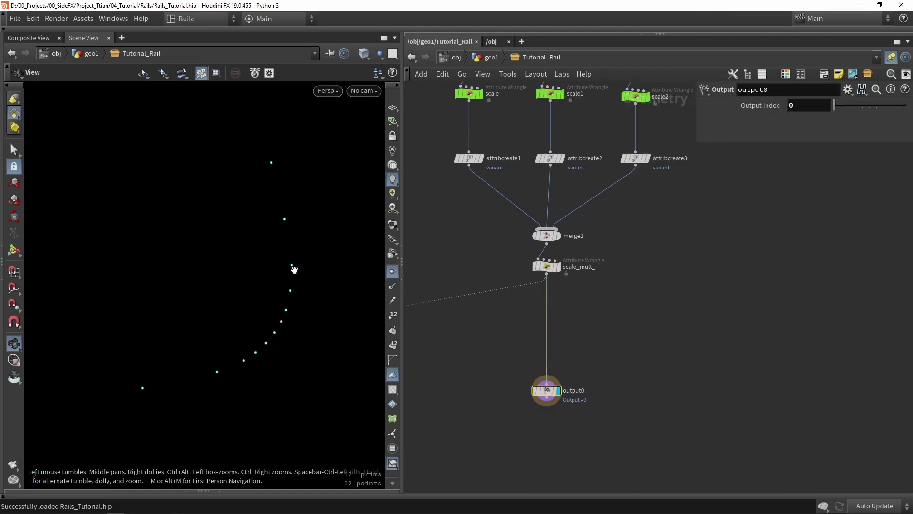
key(g)
- Display the first branch's scale wrangle and insert a Labs Instance Attributes node between it and attribcreate1
middle_drag(469, 224, 506, 381)
scroll(521, 259, up, 2)
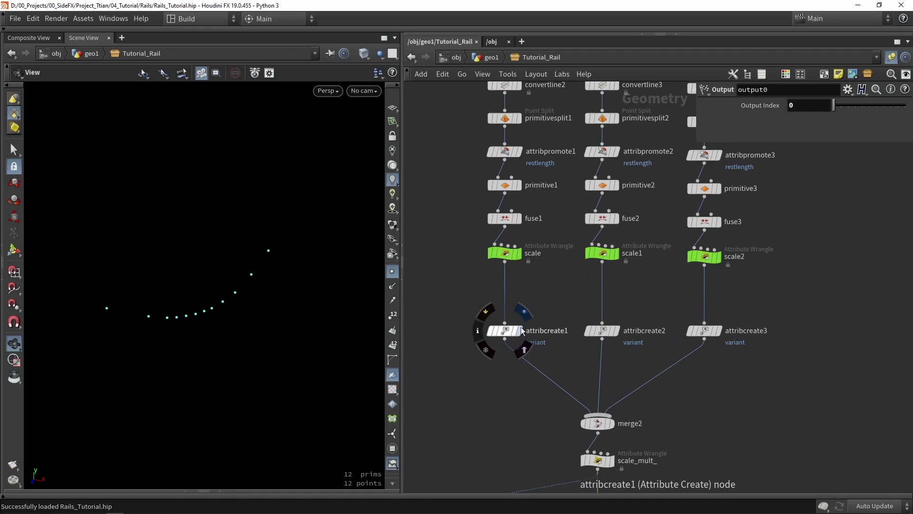
click(517, 252)
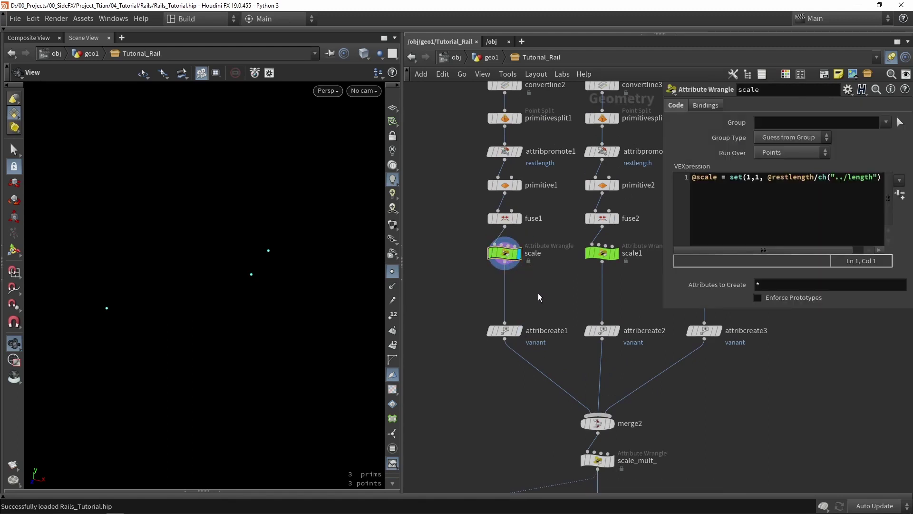
key(Tab)
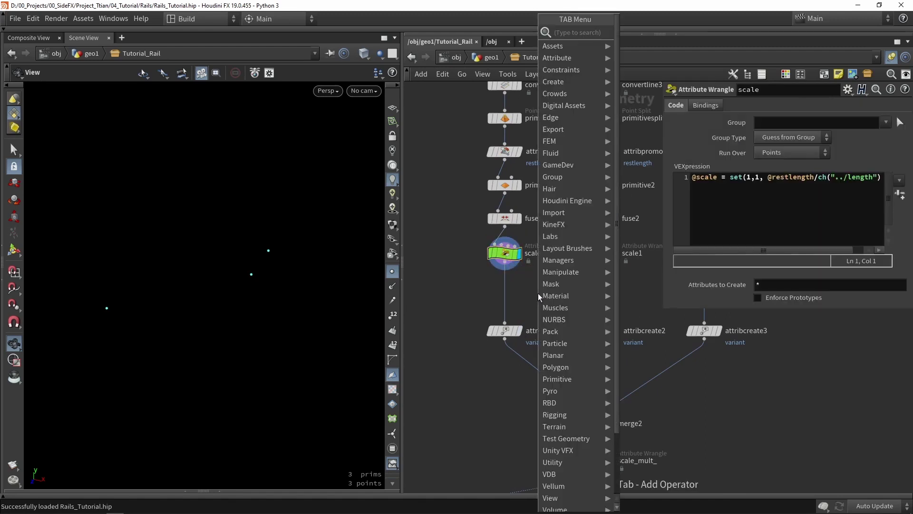
text(ins)
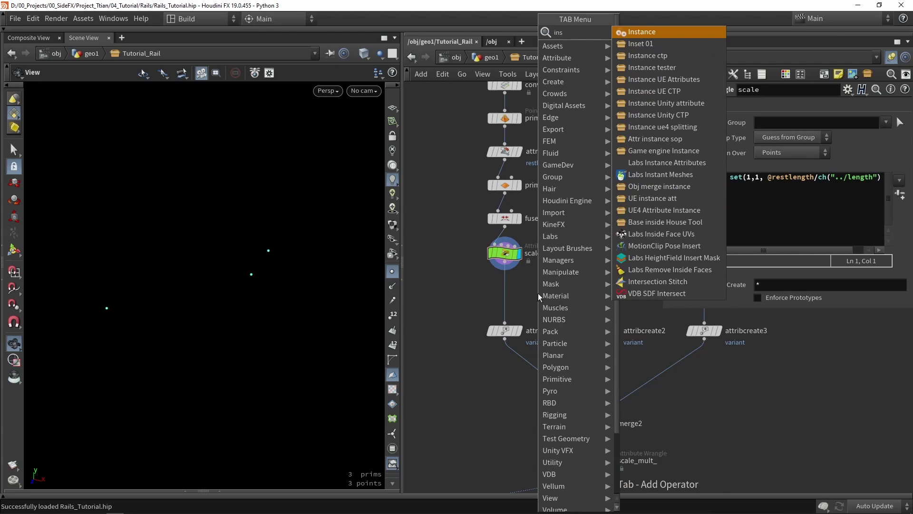
click(667, 162)
click(518, 292)
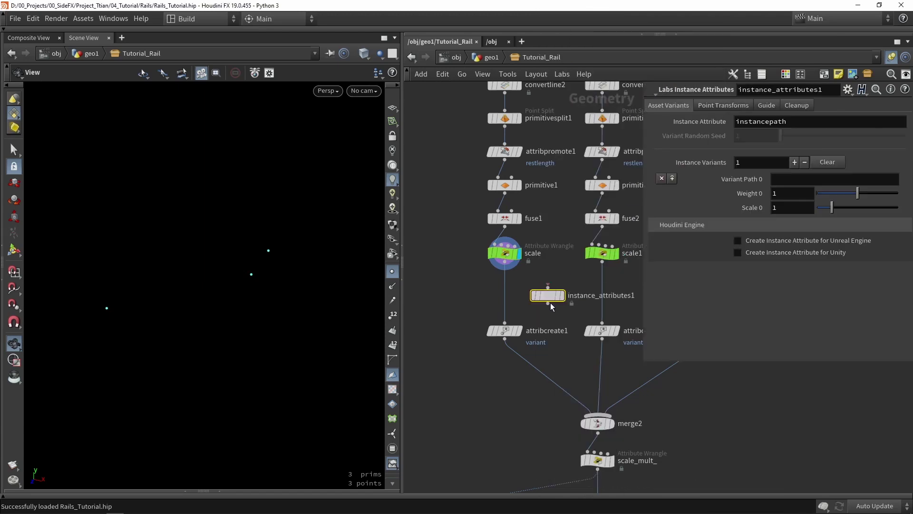
- Paste the Sky_rail_Large mesh reference into Variant Path 0 and enable Create Instance Attribute for Unreal Engine
scroll(537, 299, up, 2)
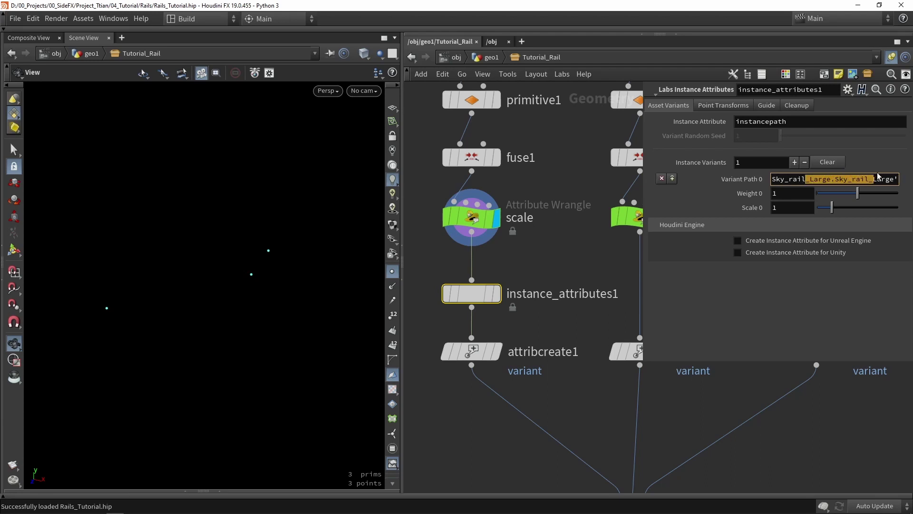
click(638, 254)
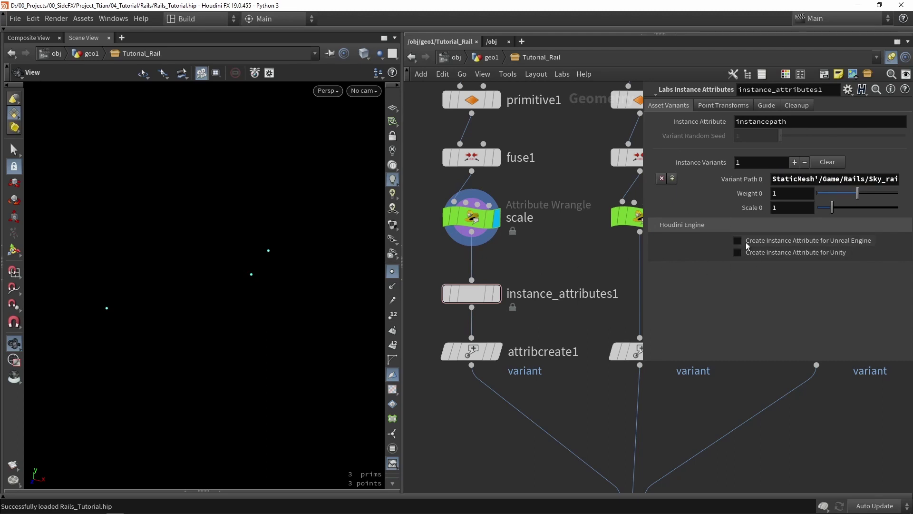
click(785, 240)
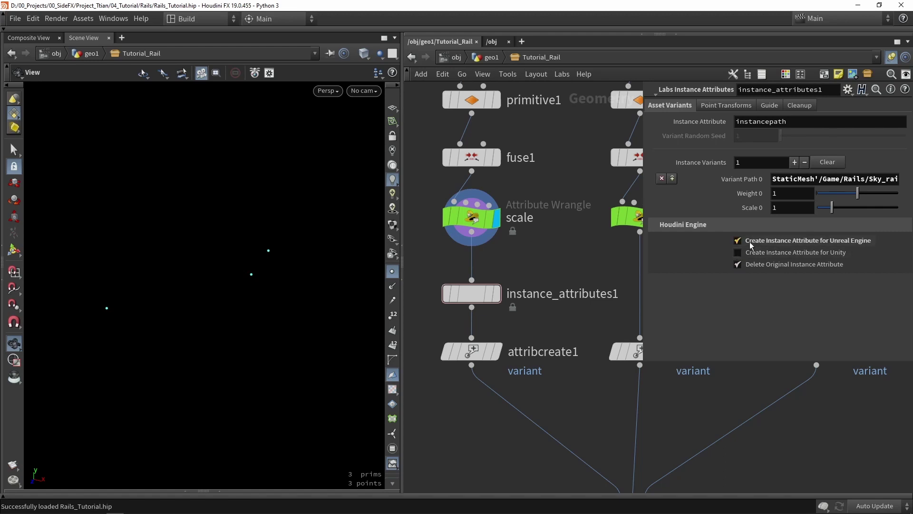
- Show the Geometry Spreadsheet and examine the unreal_instance attribute on the points of instance_attributes1
click(218, 491)
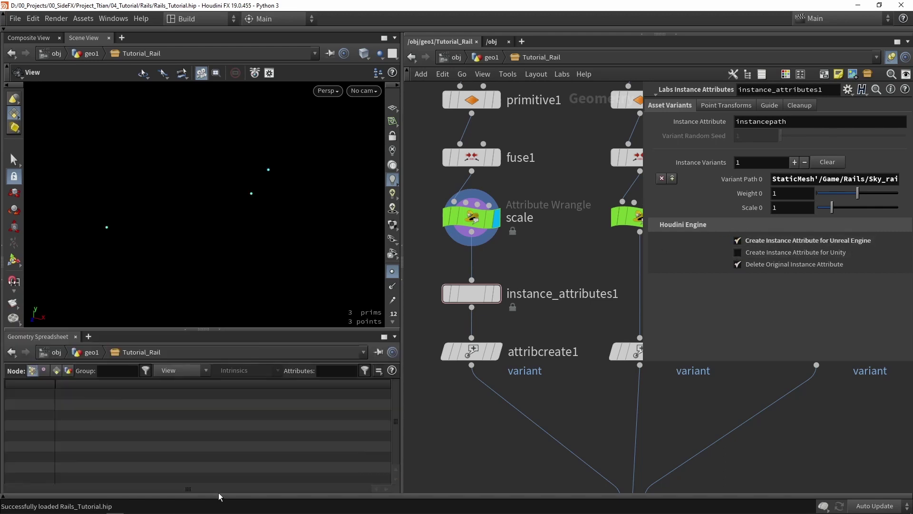
drag(104, 489, 332, 488)
drag(237, 393, 239, 415)
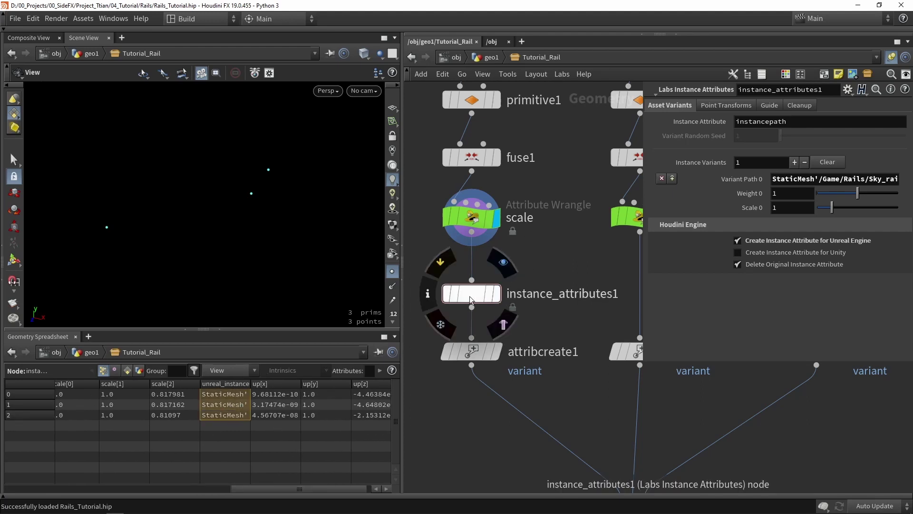
scroll(574, 274, down, 8)
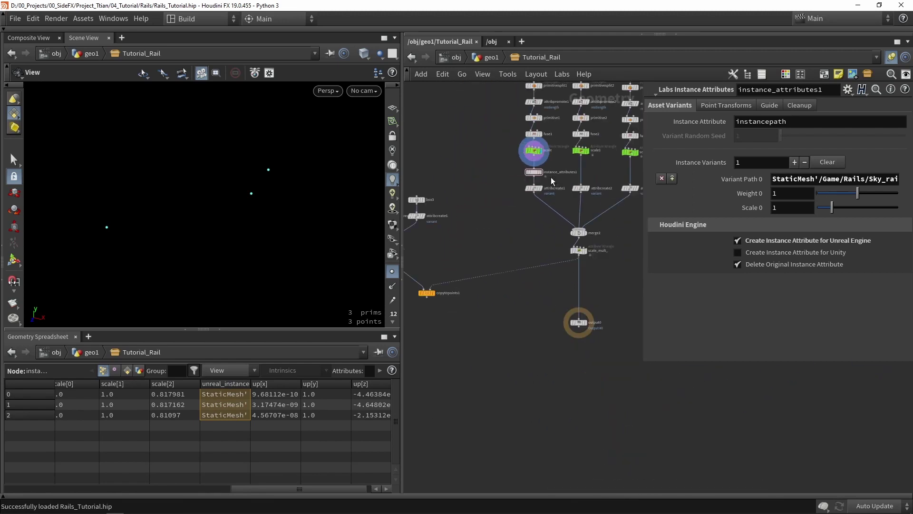
scroll(541, 217, up, 2)
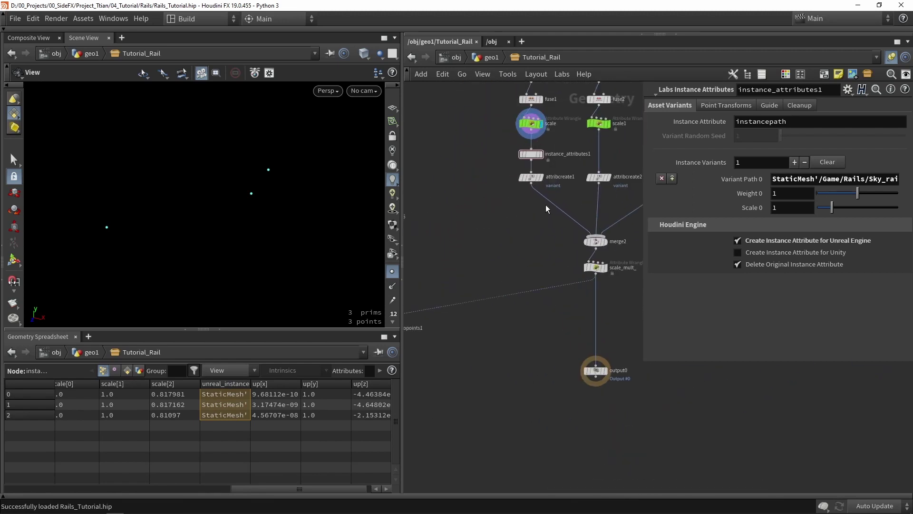
- Review the Point Transforms, Guide and Cleanup settings of instance_attributes1 and return to its asset variants
click(725, 109)
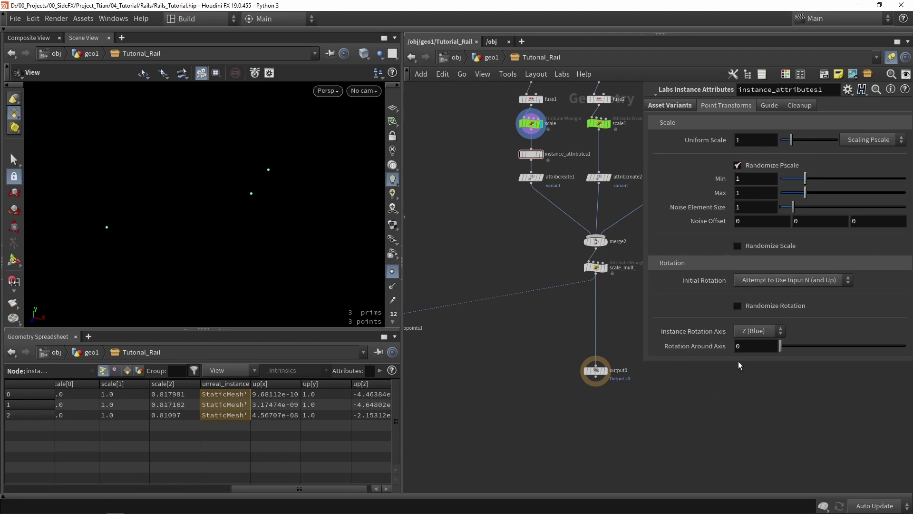
click(768, 106)
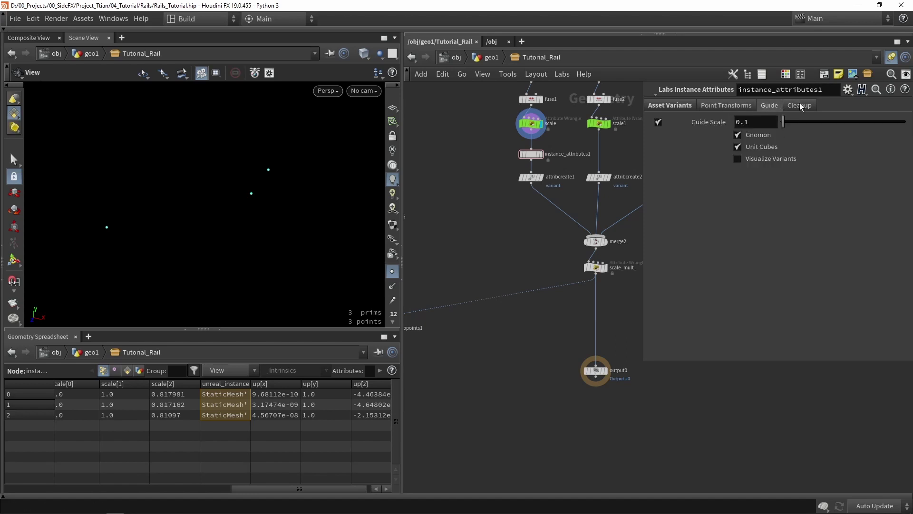
click(802, 106)
click(672, 108)
- Select output0 and save the Tutorial_Rail digital asset
middle_drag(551, 365, 526, 330)
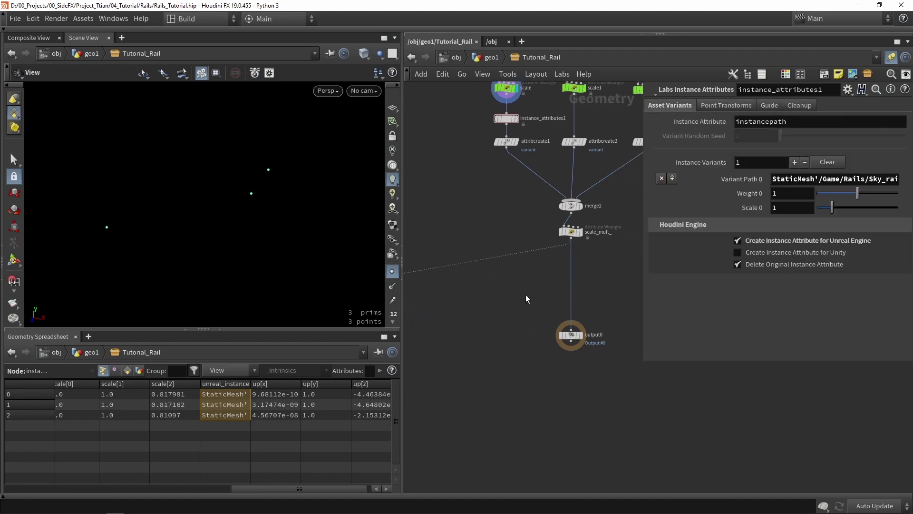
click(571, 335)
click(85, 19)
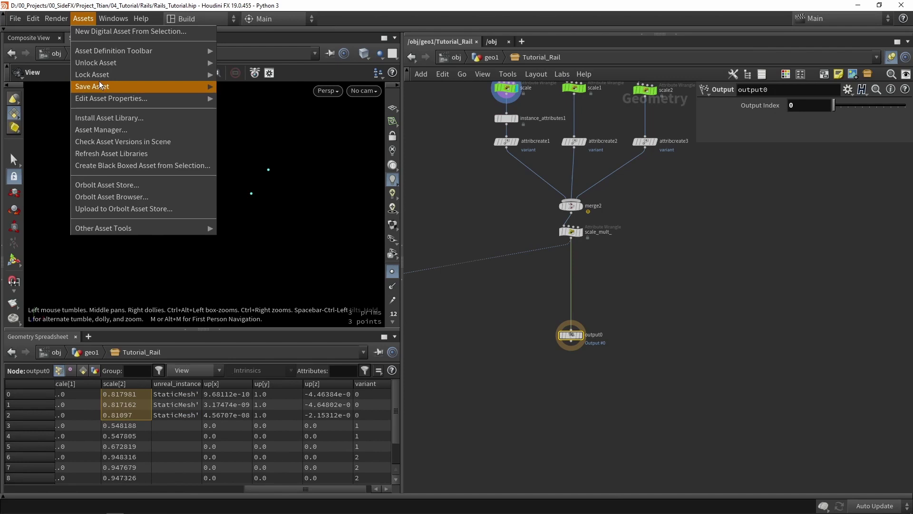
mouse_move(157, 89)
click(245, 89)
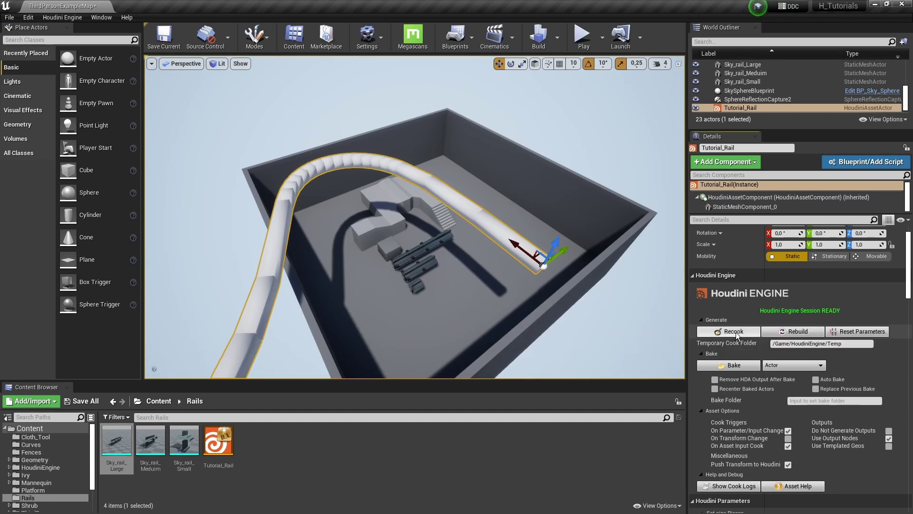
- Switch to Unreal Engine, rebuild the Tutorial_Rail asset and inspect the regenerated pieces along the curve
click(781, 333)
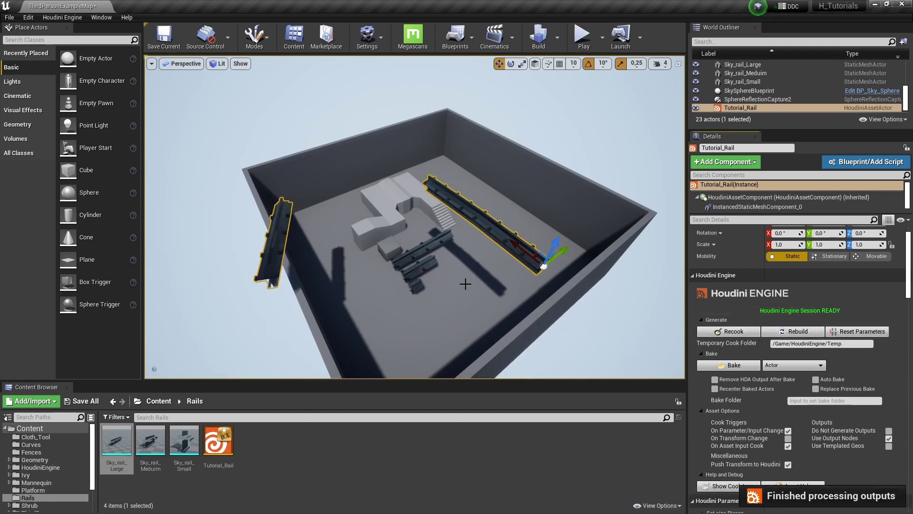
right_drag(465, 284, 304, 271)
key(g)
key(g)
right_drag(497, 269, 535, 261)
right_drag(306, 189, 321, 189)
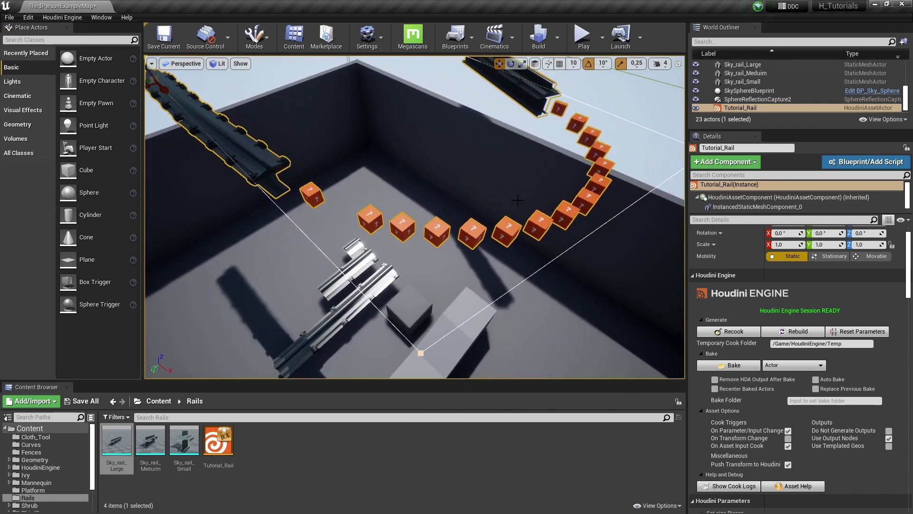
scroll(483, 243, up, 5)
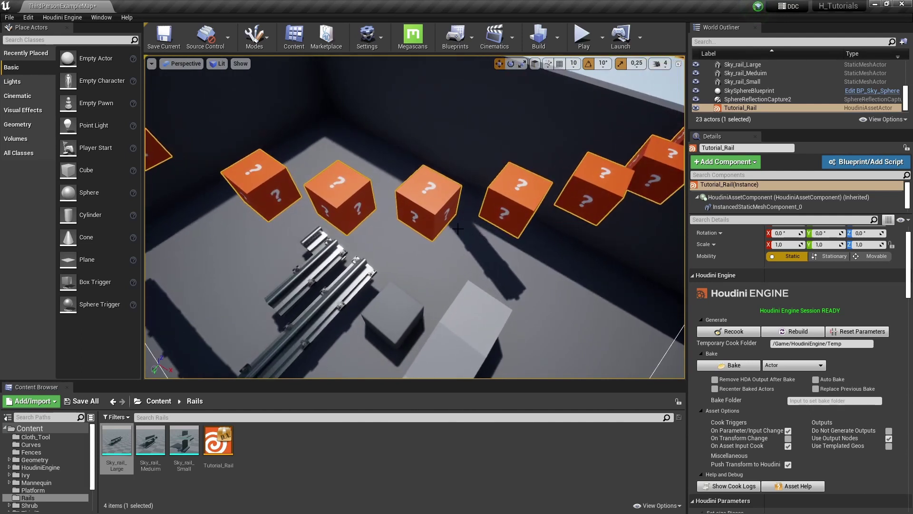
scroll(464, 224, down, 8)
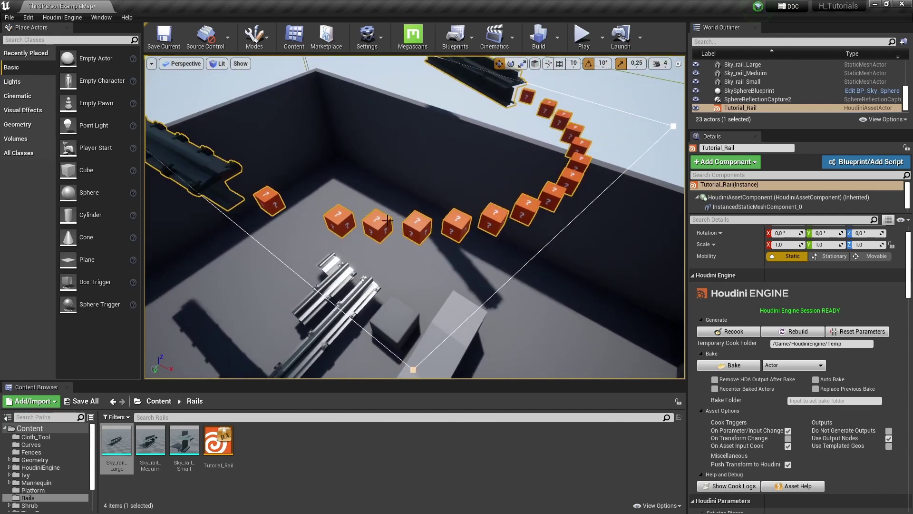
- Copy the reference of the Sky_rail_Meduim static mesh in the Rails folder
scroll(387, 221, down, 6)
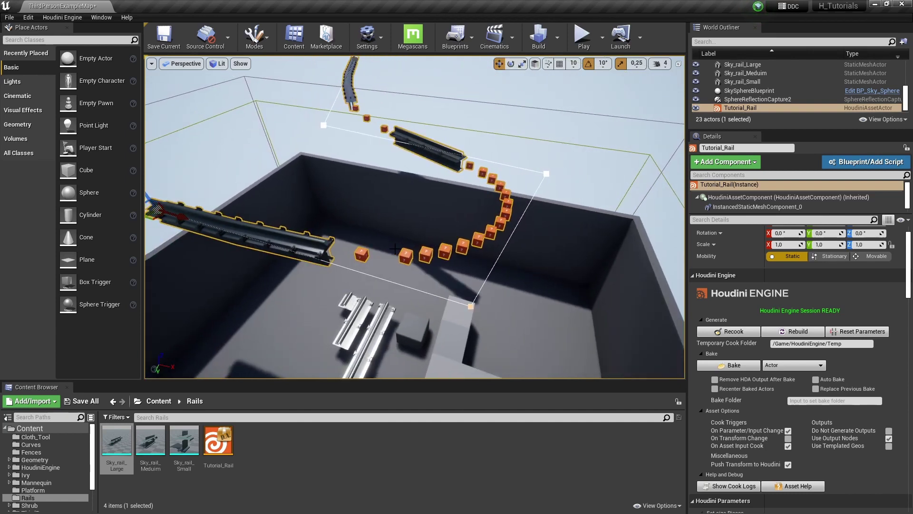
right_drag(408, 218, 500, 217)
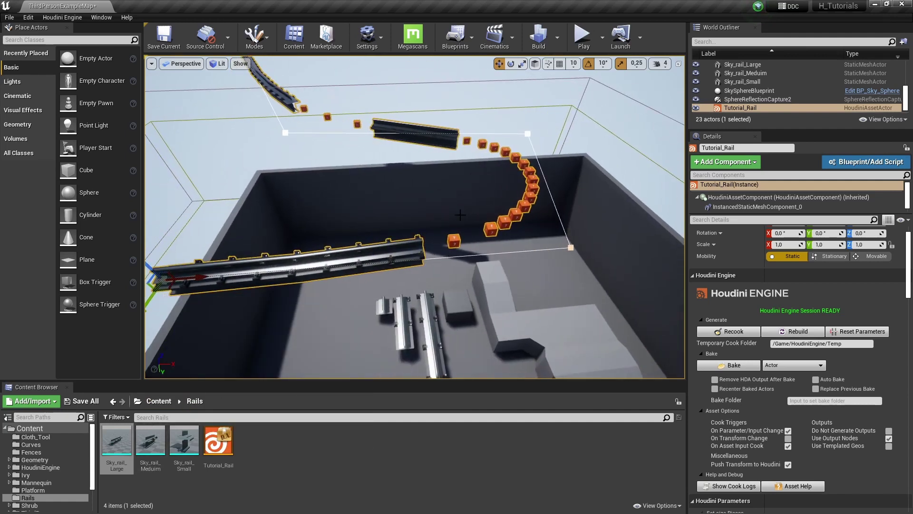
right_drag(460, 215, 408, 188)
click(314, 446)
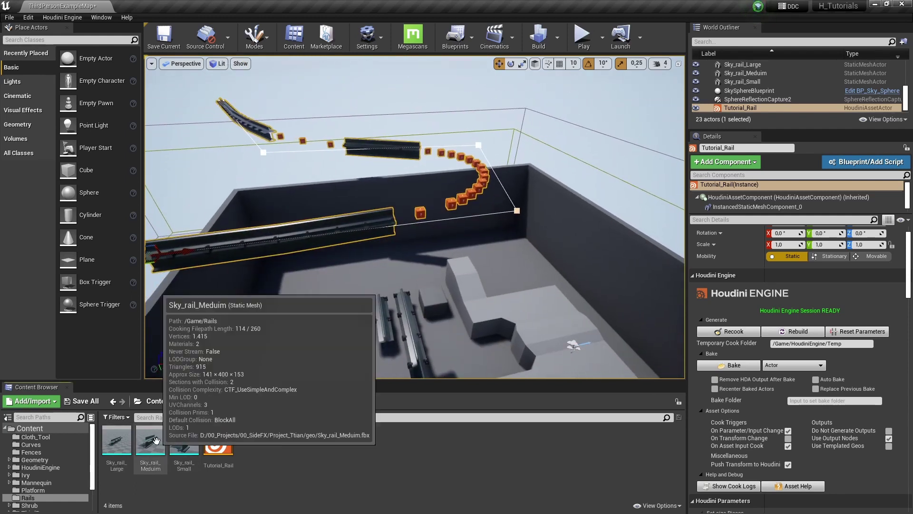
right_click(156, 440)
click(209, 354)
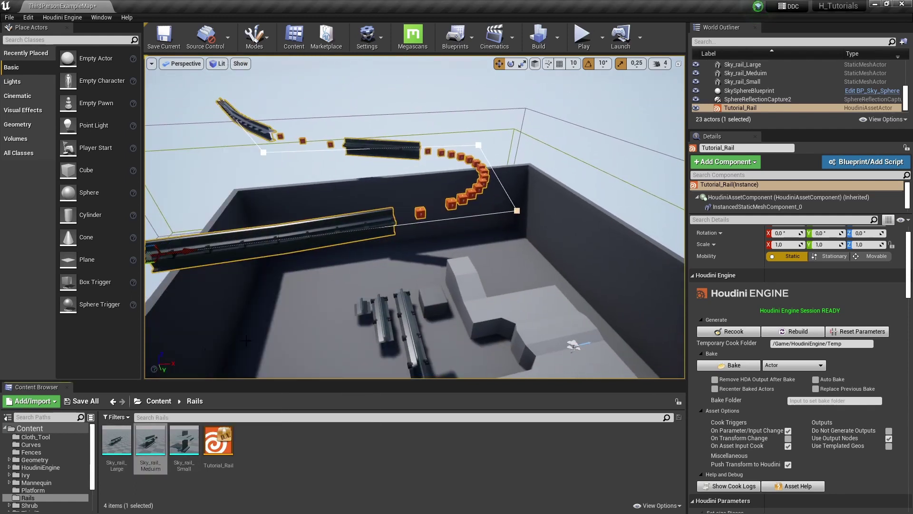
- Switch to Houdini and insert a duplicate of instance_attributes1 between the scale1 and attribcreate2 nodes
key(alt+Tab)
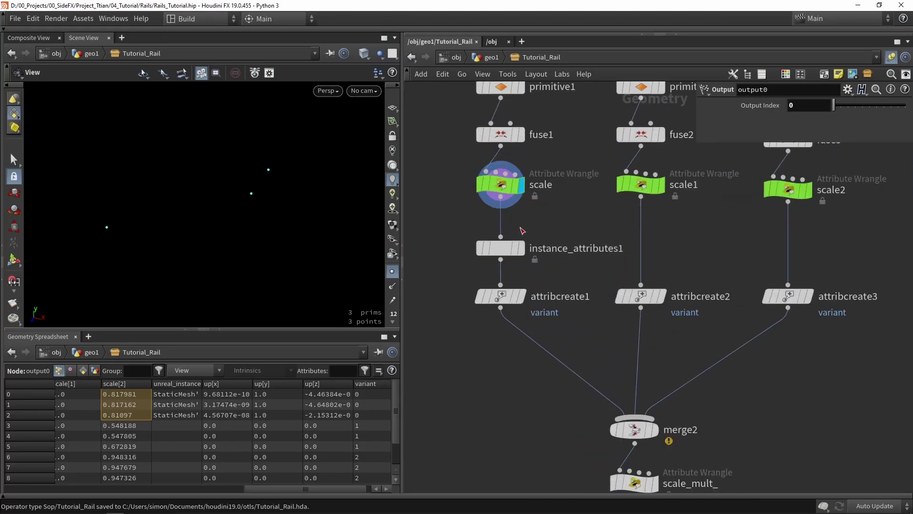
click(504, 248)
middle_drag(506, 250, 443, 288)
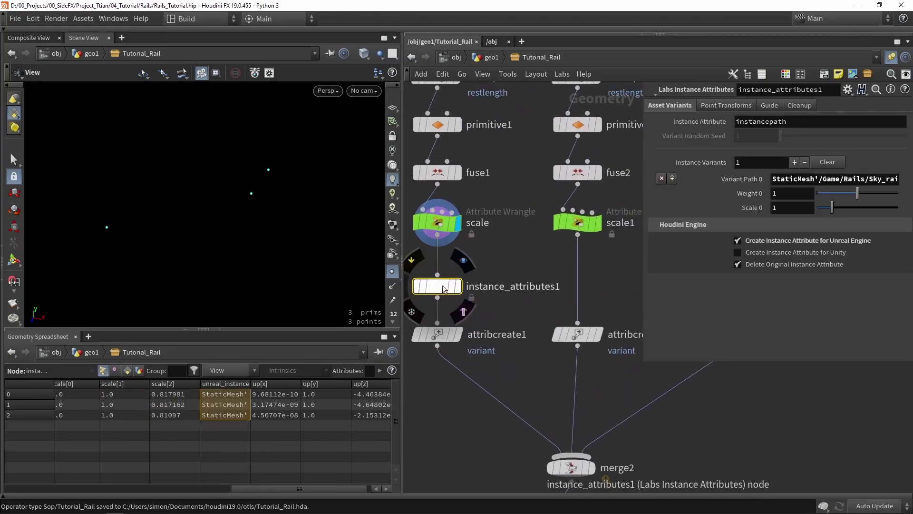
alt+drag(443, 288, 580, 291)
- Replace Variant Path 0 of instance_attributes2 with the copied Sky_rail_Meduim static mesh reference
triple_click(784, 180)
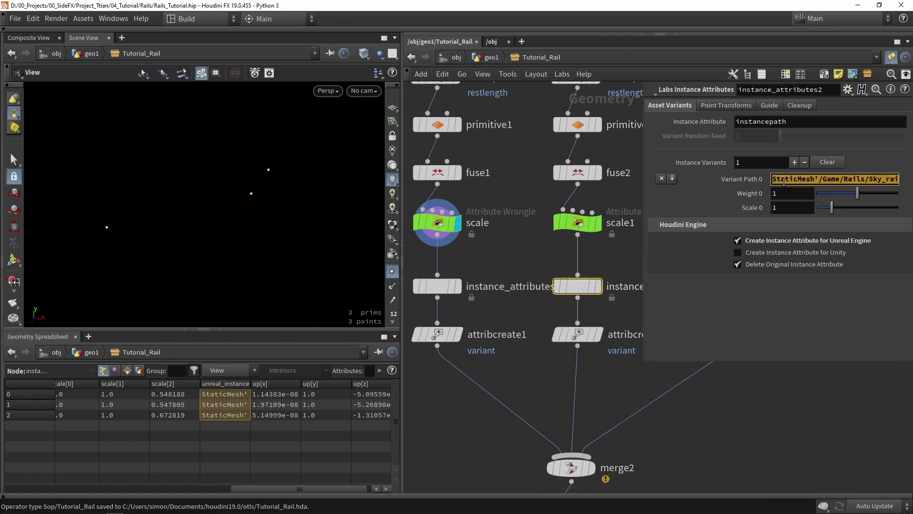
key(BackSpace)
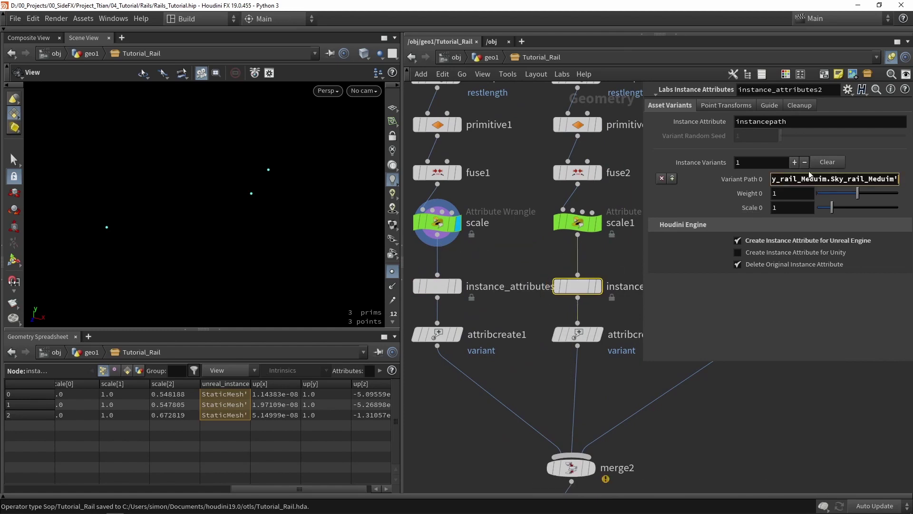
drag(828, 181, 828, 180)
click(766, 432)
- Switch to Unreal Engine and copy the reference of the Sky_rail_Small static mesh
middle_drag(711, 456, 571, 430)
scroll(542, 440, down, 1)
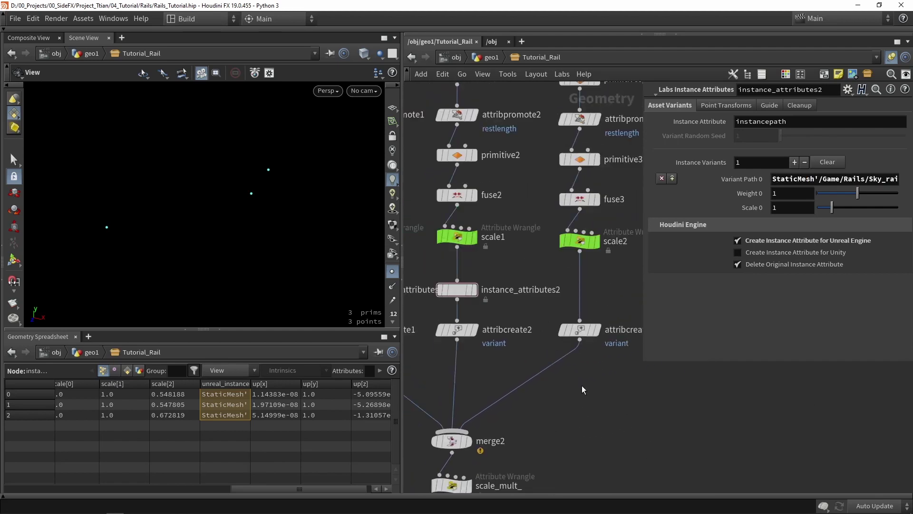
key(alt+Tab)
right_click(179, 439)
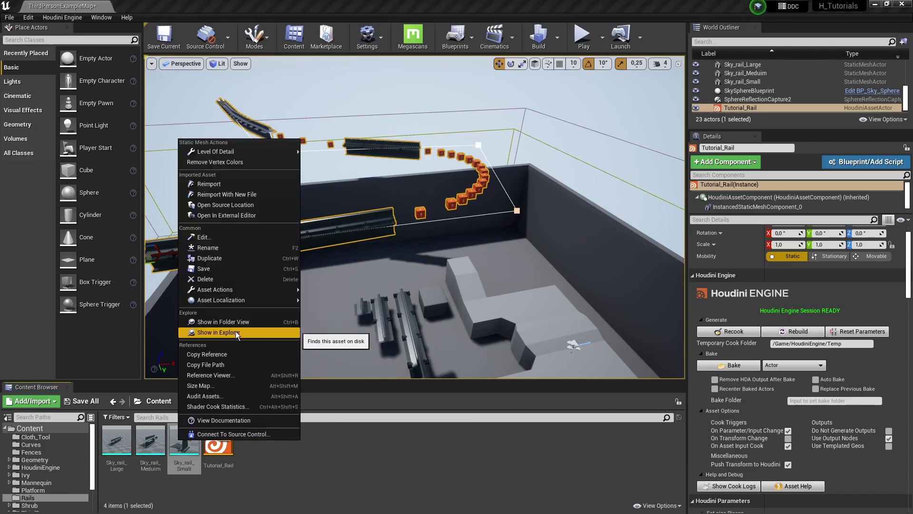
click(209, 353)
- In Houdini, insert a duplicate of instance_attributes2 between scale2 and attribcreate3 and set its Variant Path 0 to the copied Sky_rail_Small reference
key(alt+Tab)
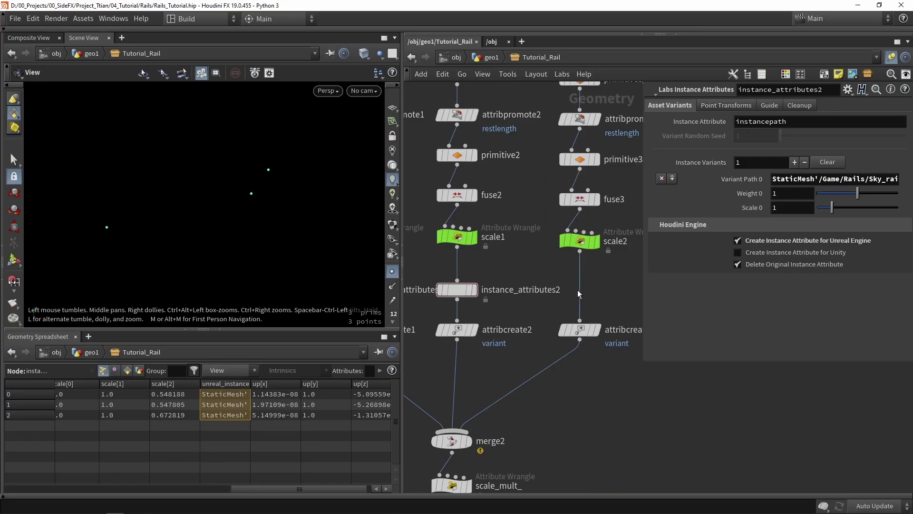
alt+drag(458, 291, 580, 296)
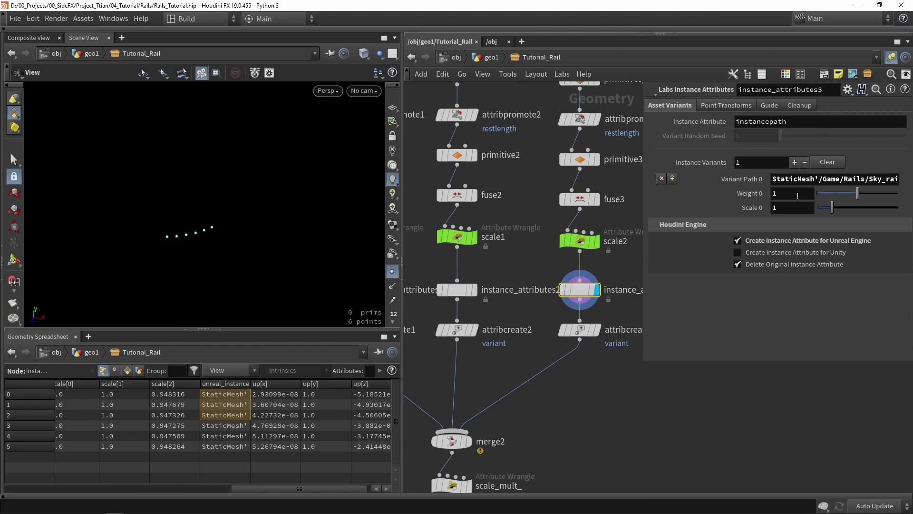
key(ctrl+a)
key(BackSpace)
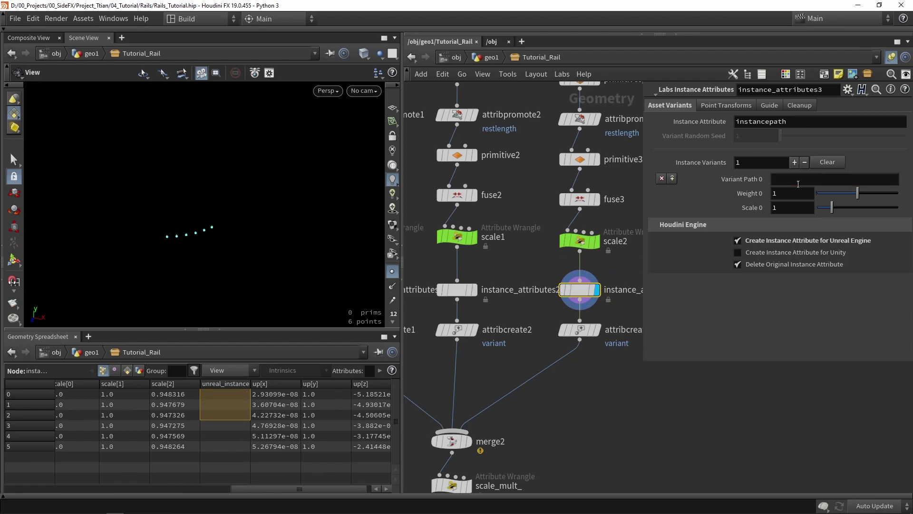
key(Return)
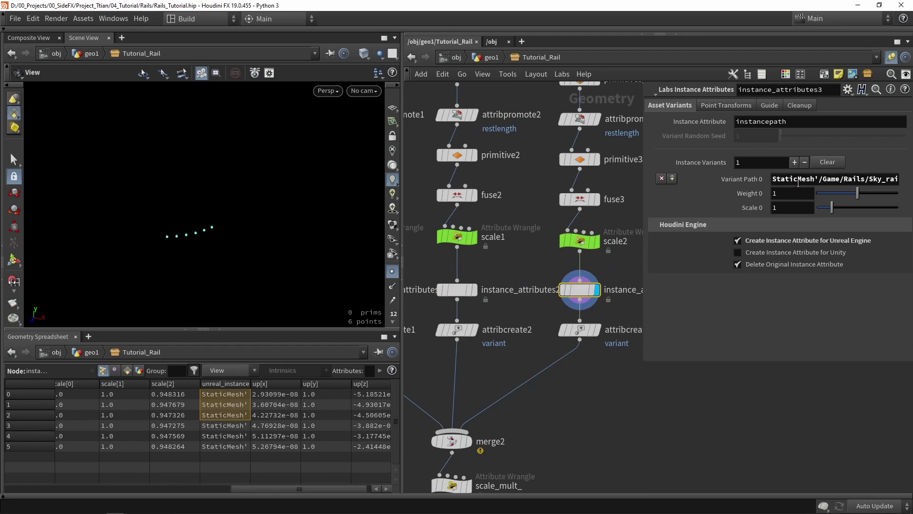
- Select the output0 node and save the updated Tutorial_Rail digital asset
scroll(551, 421, down, 3)
middle_drag(537, 415, 591, 241)
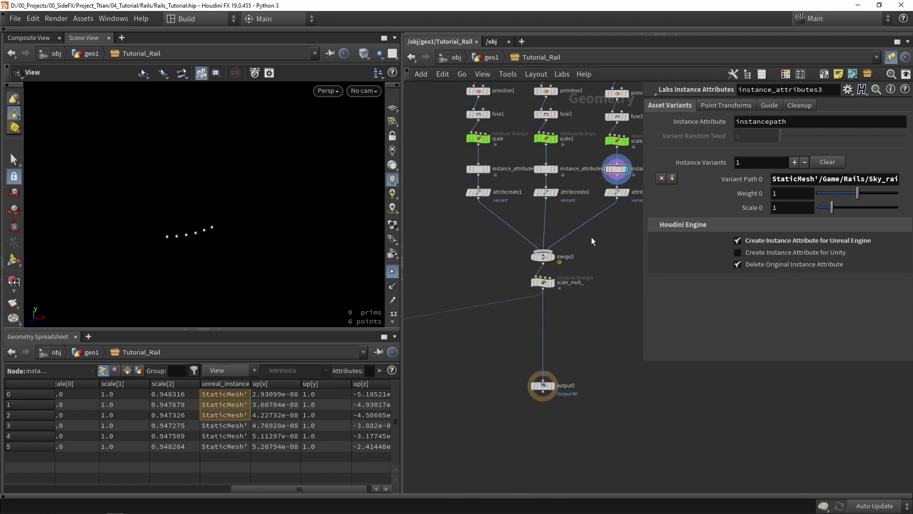
click(543, 385)
click(83, 19)
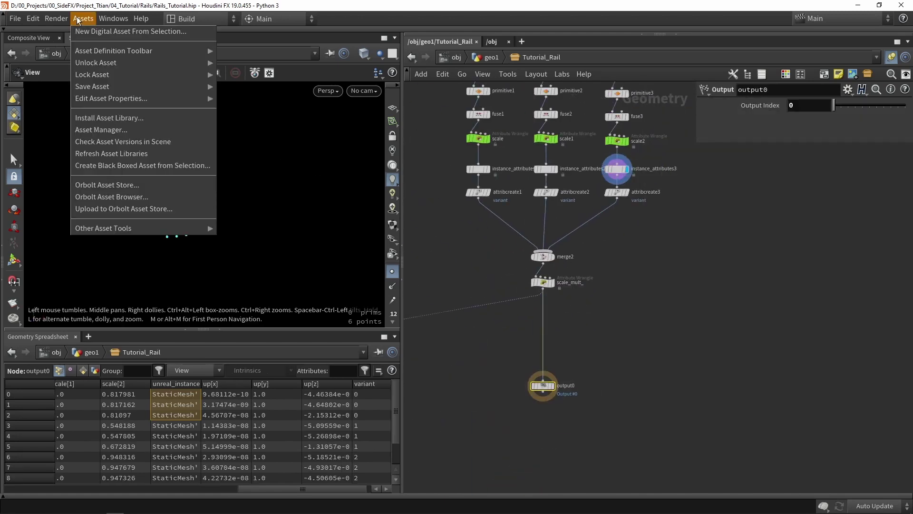
mouse_move(194, 89)
click(248, 87)
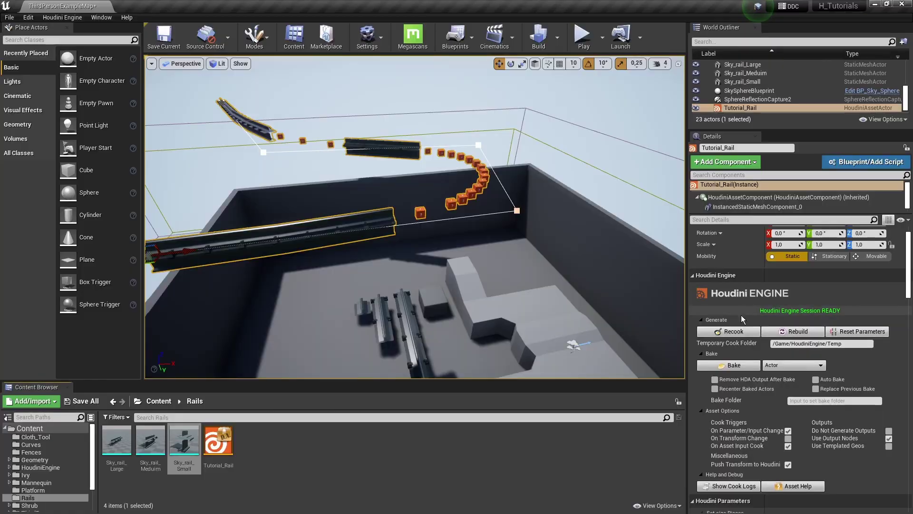
- In Unreal Engine, recook the Tutorial_Rail asset and frame the regenerated rail
click(731, 331)
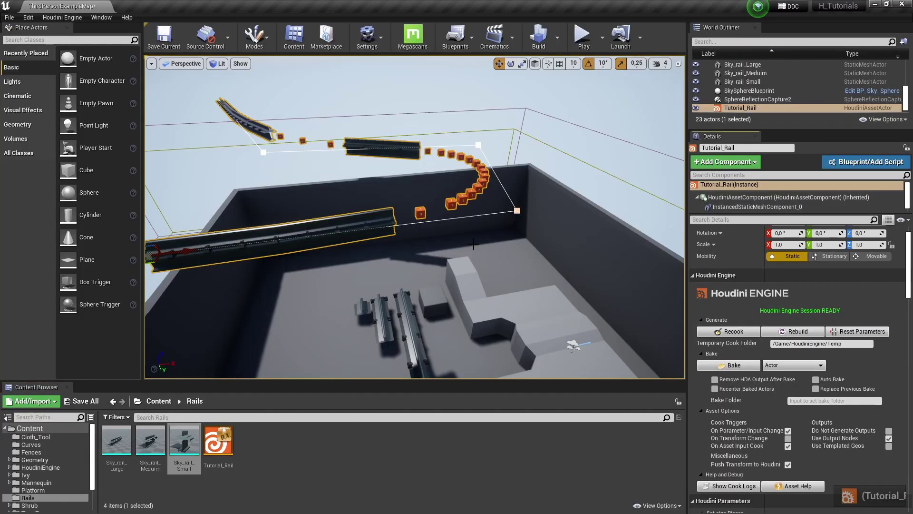
right_drag(503, 261, 504, 260)
key(g)
right_drag(475, 195, 471, 179)
key(f)
- Reshape the rail curve by moving its far end point and the neighbouring control point outward
drag(447, 103, 573, 135)
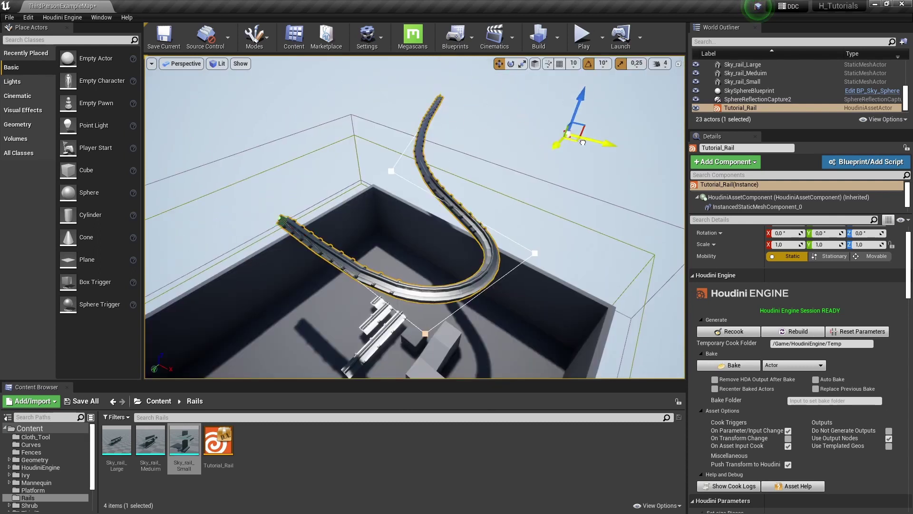
click(392, 172)
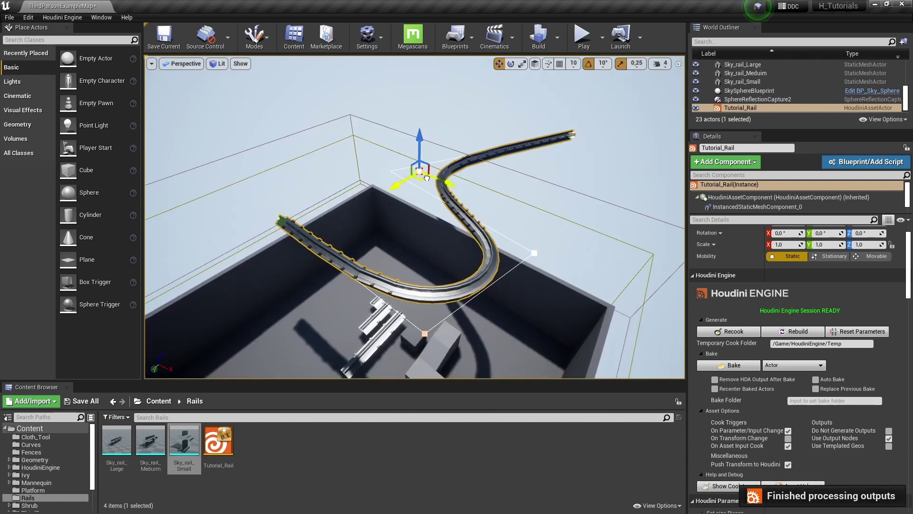
drag(427, 178, 606, 200)
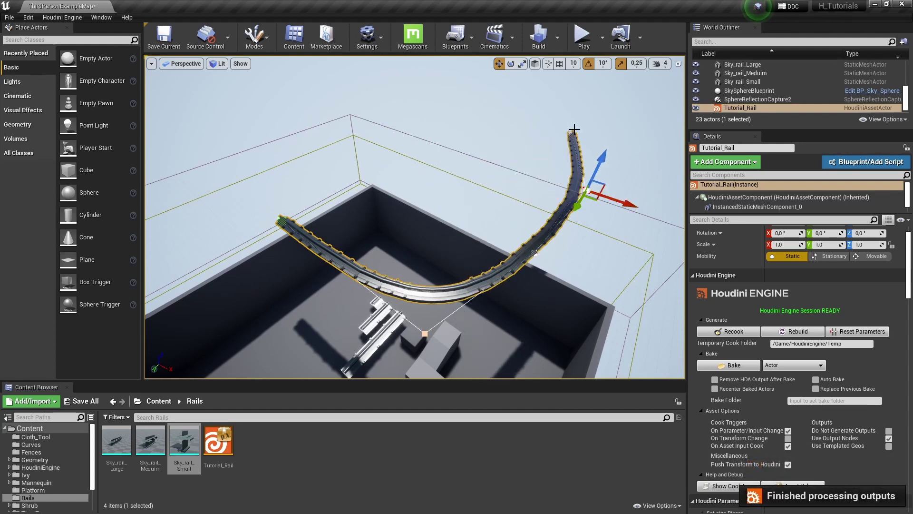
- Extend the rail curve from its far end with two additional control points curving back over the room
click(573, 134)
alt+drag(580, 139, 477, 94)
right_drag(477, 94, 477, 72)
drag(486, 124, 487, 92)
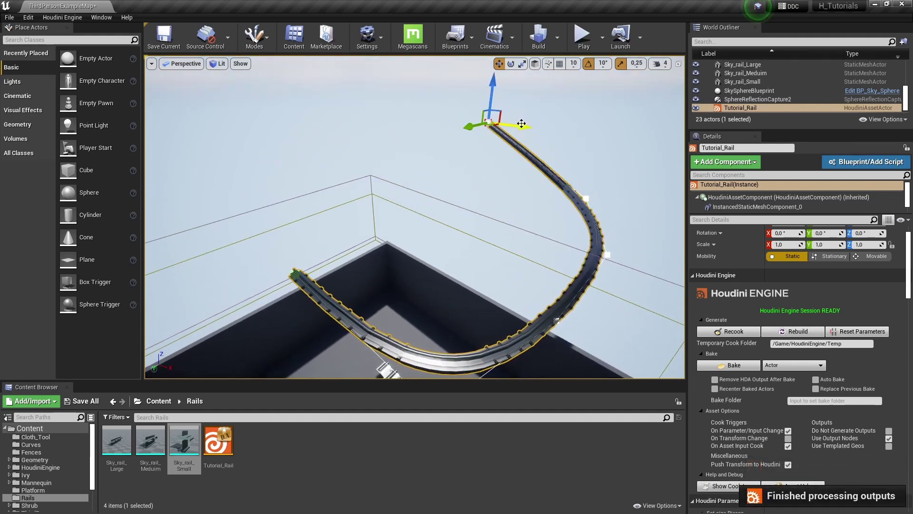
drag(514, 128, 439, 123)
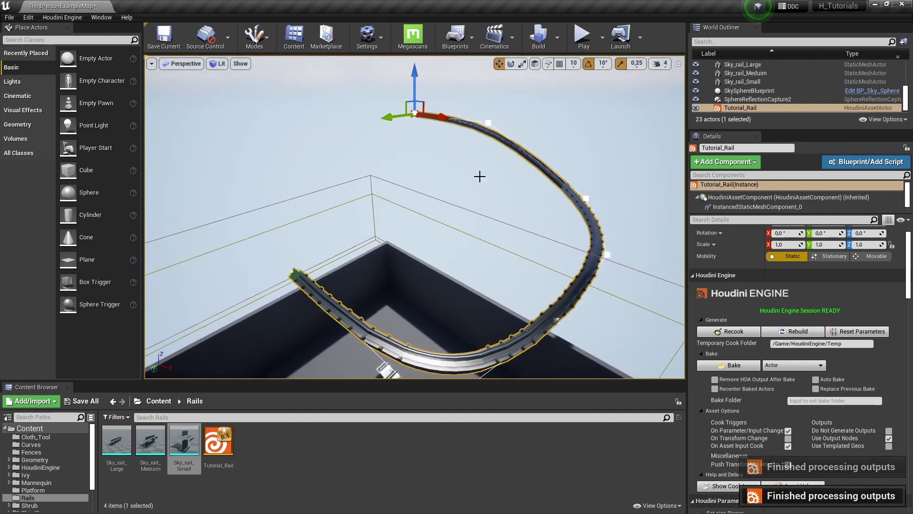
- Select the rail asset and adjust its Scale x to about 1.14, Scaley to about 1.86 and Scalez to about 1.06
middle_drag(479, 178, 497, 186)
key(g)
right_drag(498, 216, 582, 280)
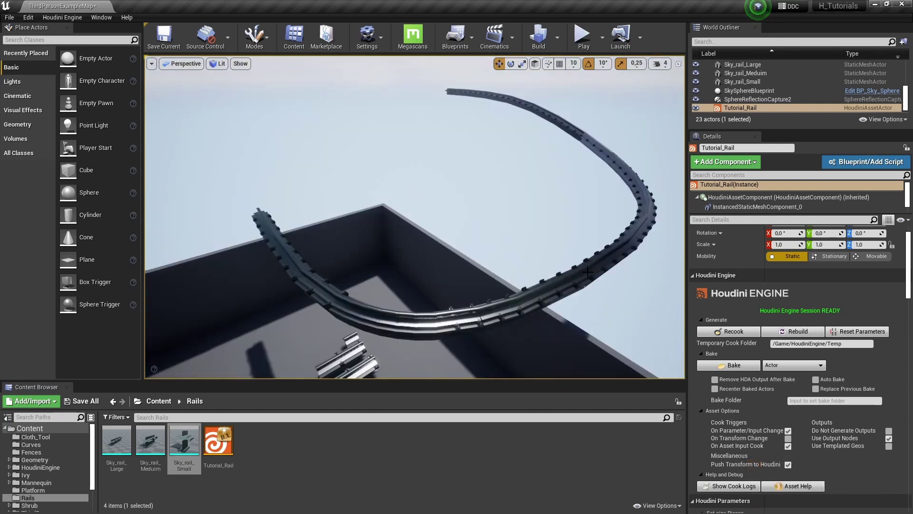
click(581, 279)
scroll(786, 387, down, 8)
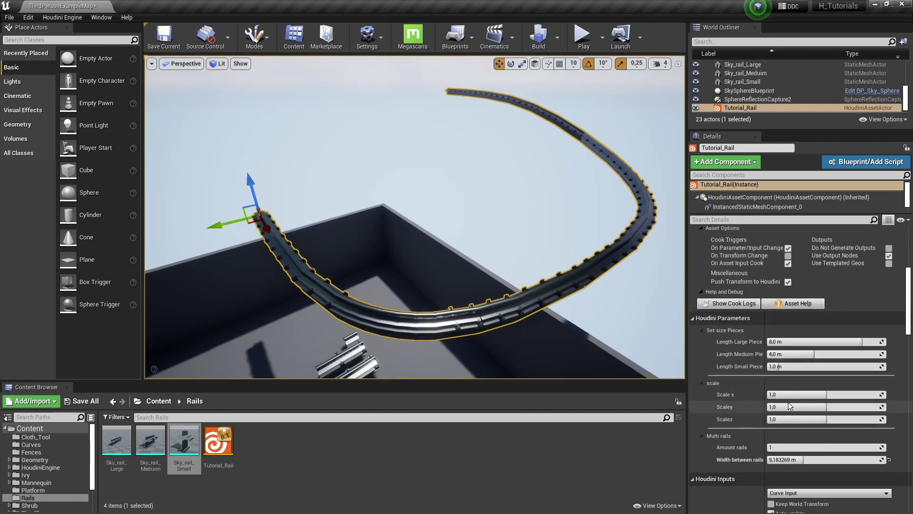
drag(815, 394, 873, 395)
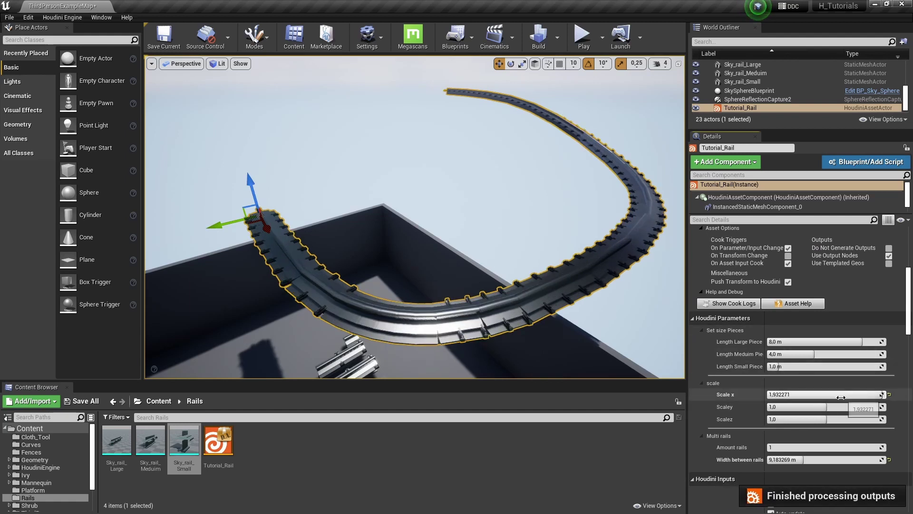
drag(876, 406, 878, 406)
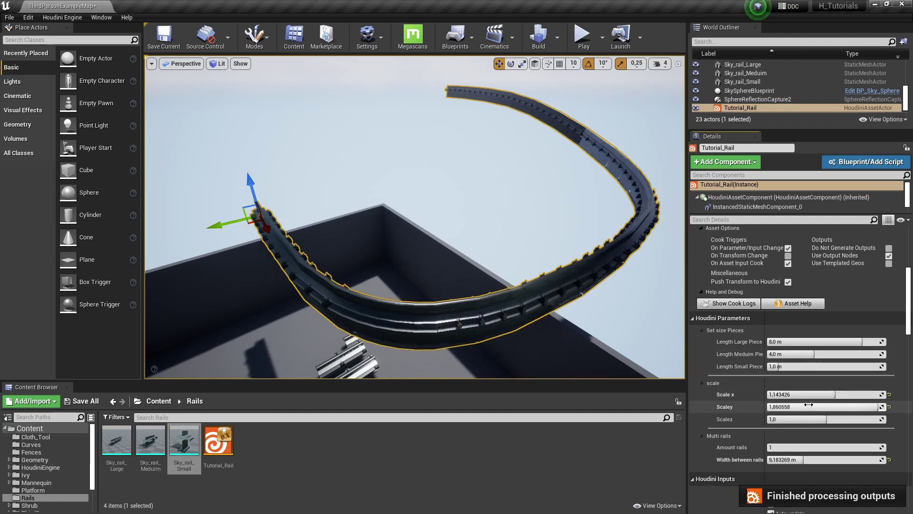
drag(810, 419, 812, 420)
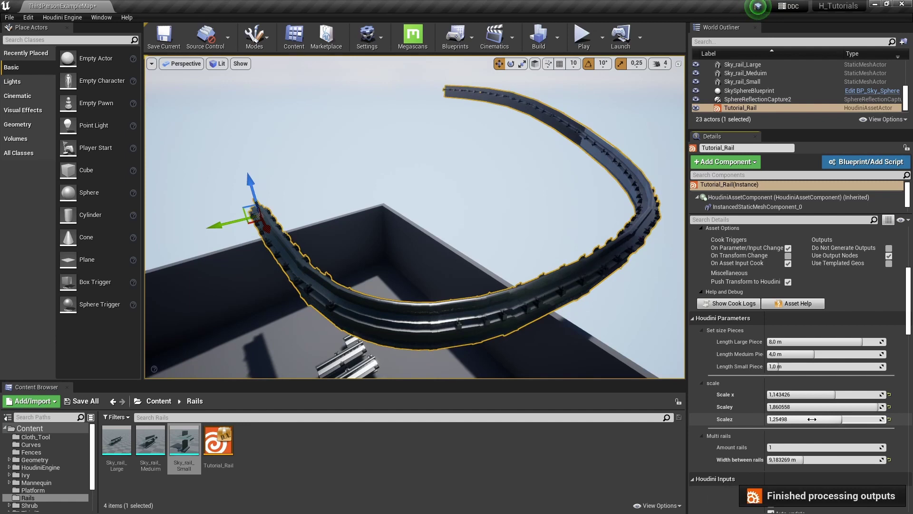
click(889, 419)
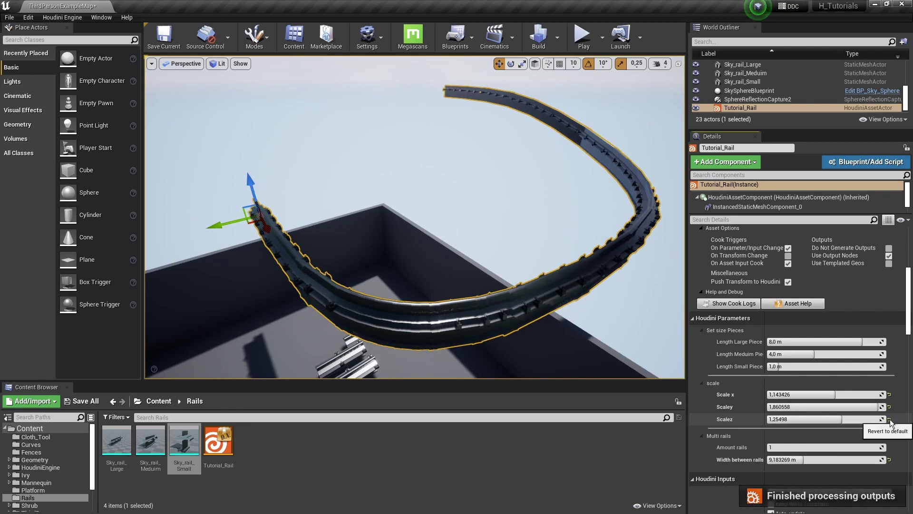
drag(836, 416, 838, 415)
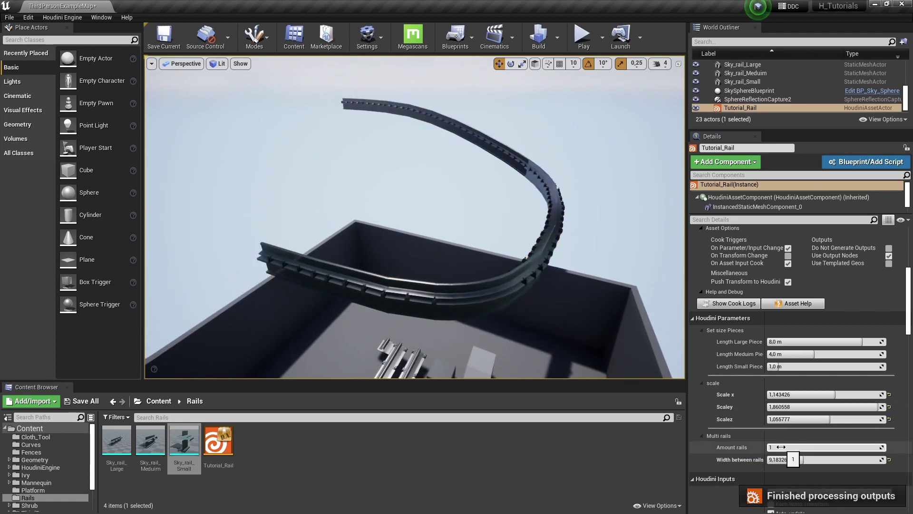
- Increase Amount rails to 2 and inspect the two parallel rails
drag(781, 447, 797, 447)
mouse_move(556, 250)
right_down()
mouse_move(578, 251)
mouse_move(390, 143)
mouse_move(524, 153)
mouse_move(528, 200)
mouse_move(571, 243)
right_up()
key(g)
right_drag(414, 217, 533, 209)
right_drag(385, 223, 380, 221)
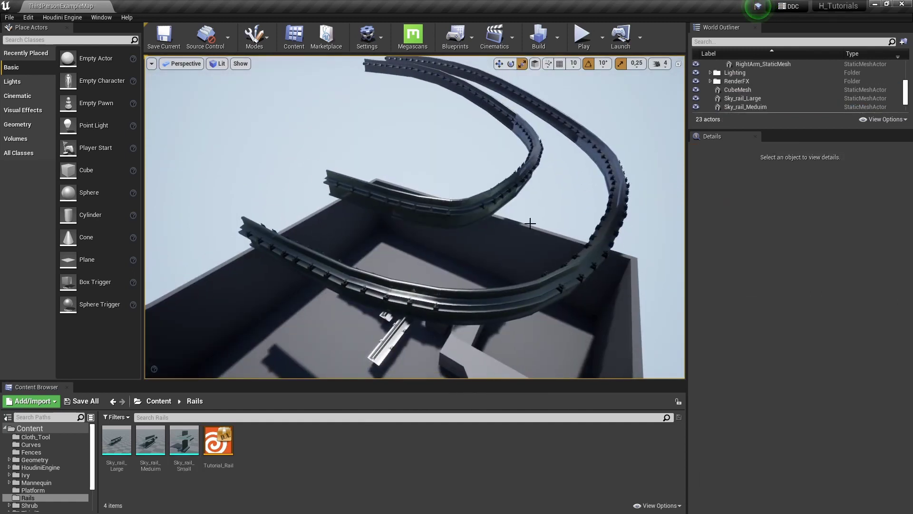
- Place a basic Cube in the level near the starting ends of the two rails
right_drag(530, 223, 563, 178)
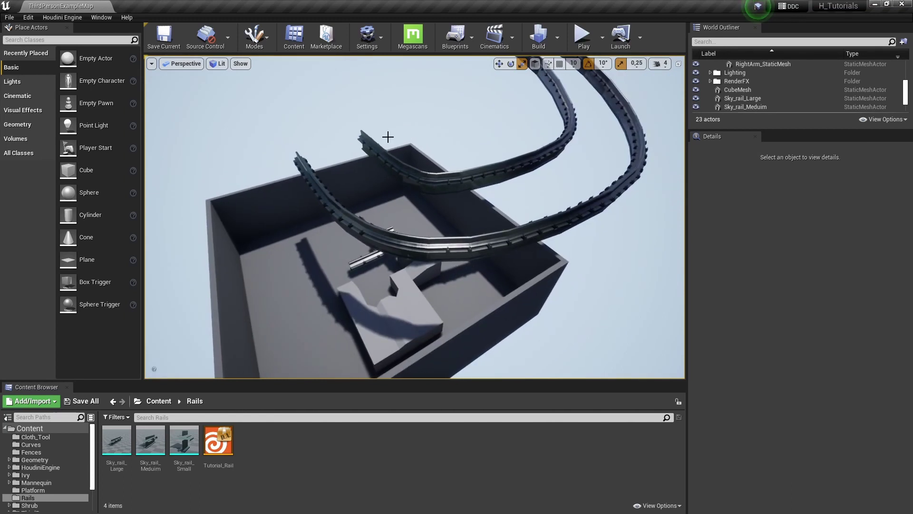
right_drag(481, 215, 464, 192)
key(w)
right_drag(410, 229, 410, 229)
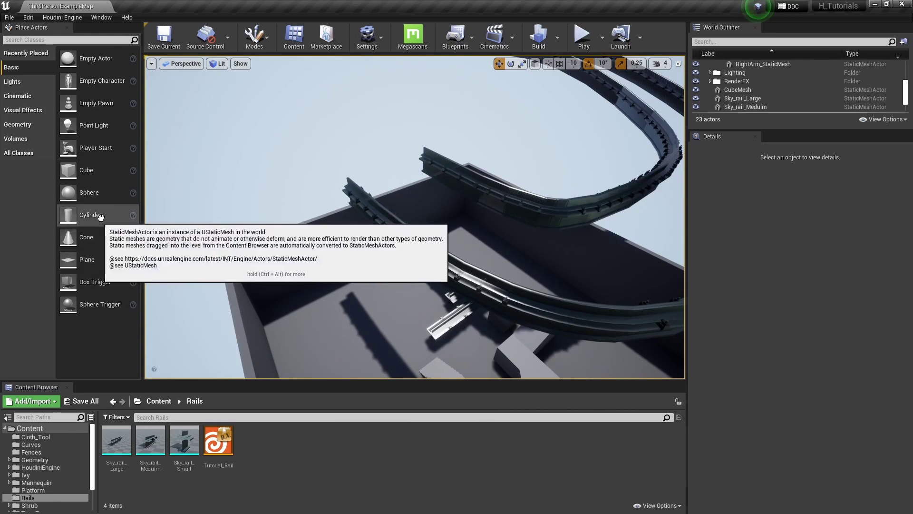
drag(86, 170, 378, 192)
- Centre the cube between the two rail ends and scale it to 1.0, 1.75, 10.0 as a vertical support post
right_drag(395, 222, 325, 219)
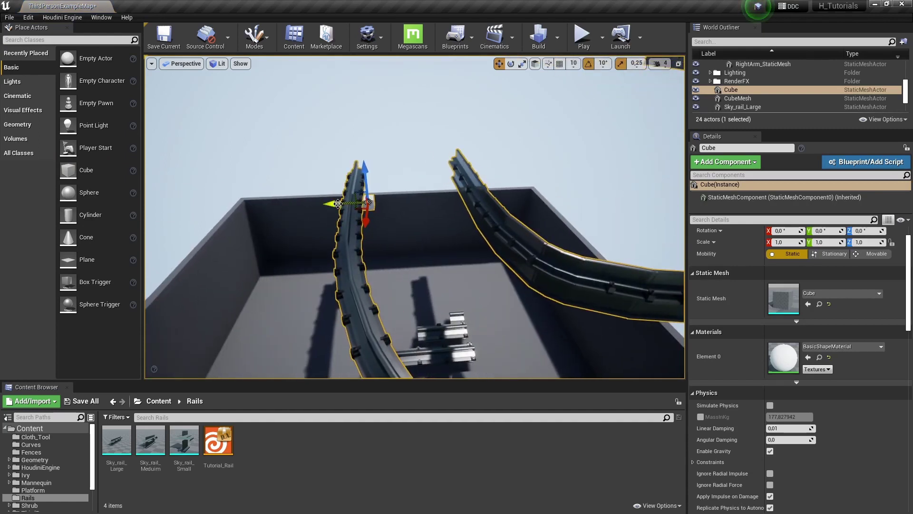
drag(338, 203, 381, 203)
key(r)
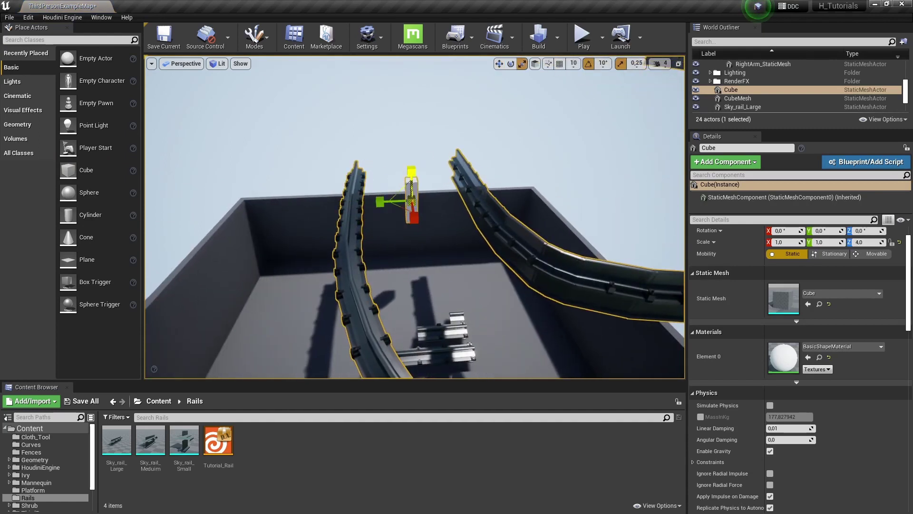
drag(379, 202, 374, 202)
key(w)
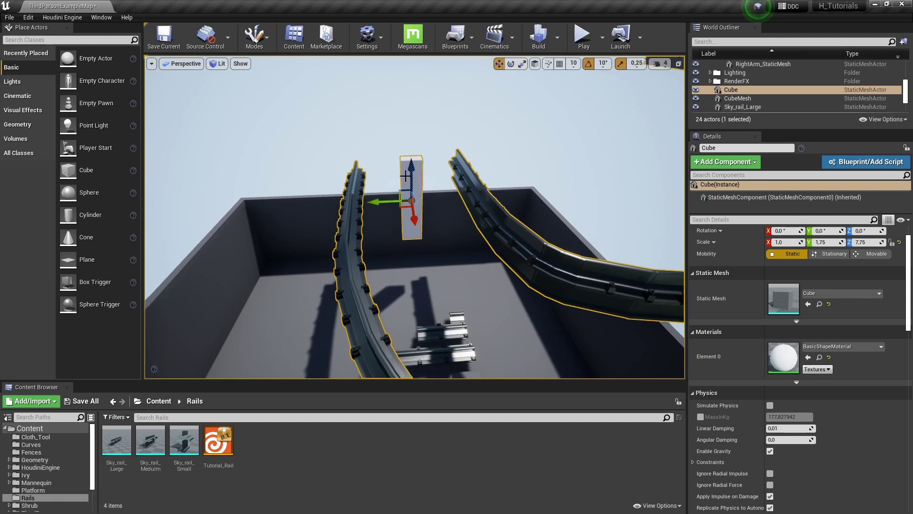
drag(411, 172, 412, 191)
key(r)
right_drag(412, 190, 412, 233)
key(w)
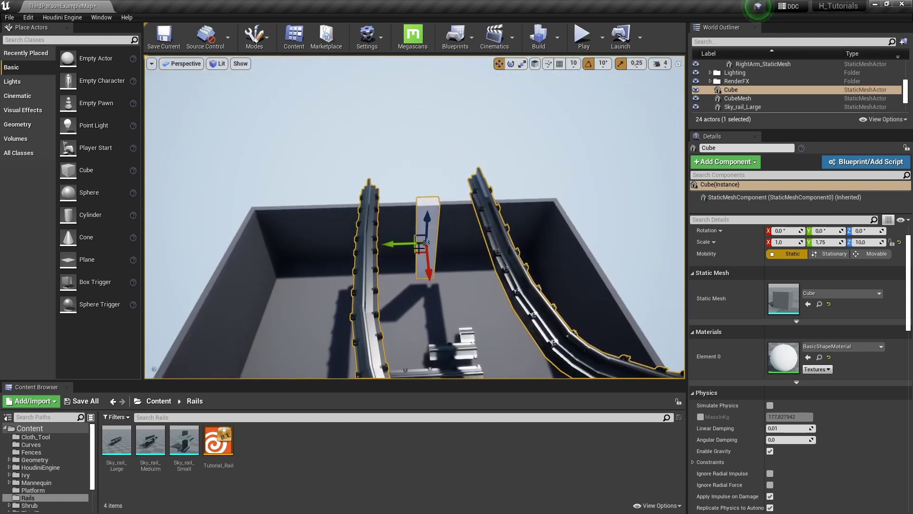
- Duplicate the post, rotate the copy -90° about X and position it as a crossbeam joining the two rails
mouse_move(412, 236)
alt+mouse_down()
mouse_move(417, 190)
mouse_move(427, 183)
mouse_move(430, 233)
alt+mouse_up()
key(e)
key(f)
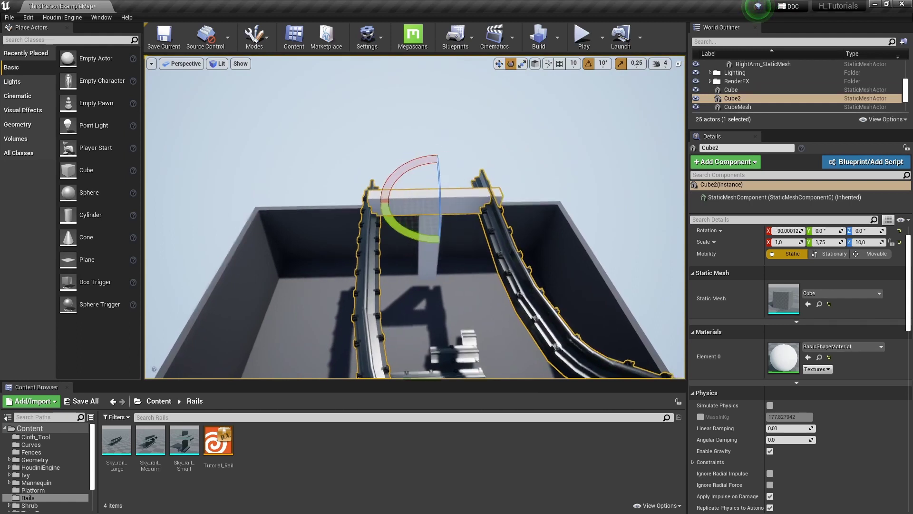
key(w)
drag(471, 157, 468, 168)
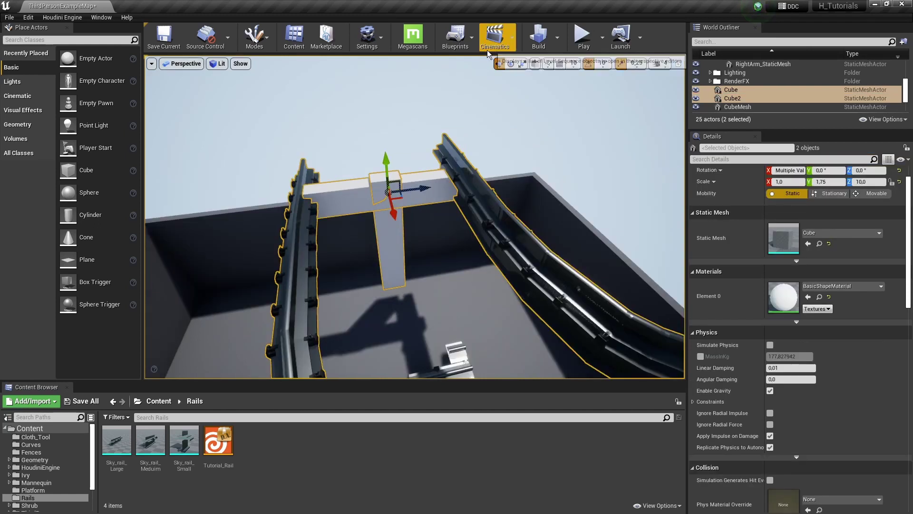
- Convert the post and crossbeam into one Blueprint named Blockout_support in /Game/Rails using the Harvest Components method
click(467, 49)
click(483, 73)
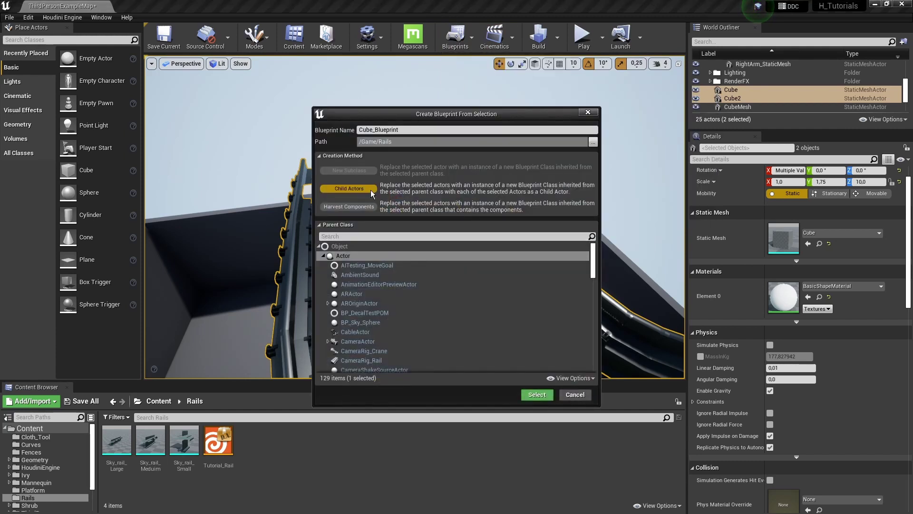
click(362, 204)
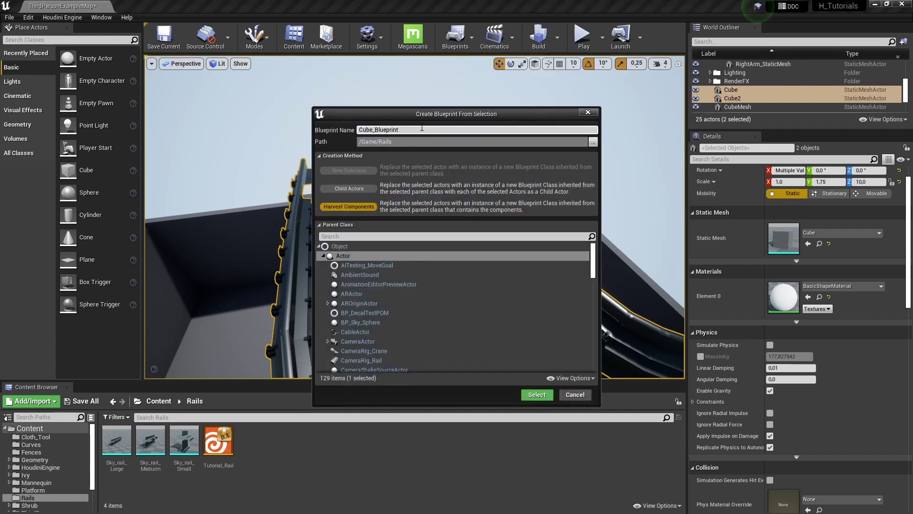
text(Blockout_support)
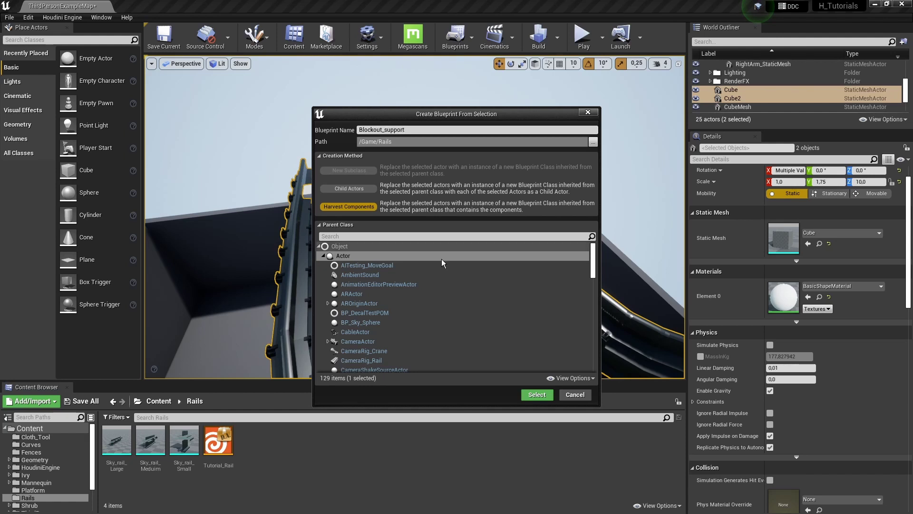
click(531, 396)
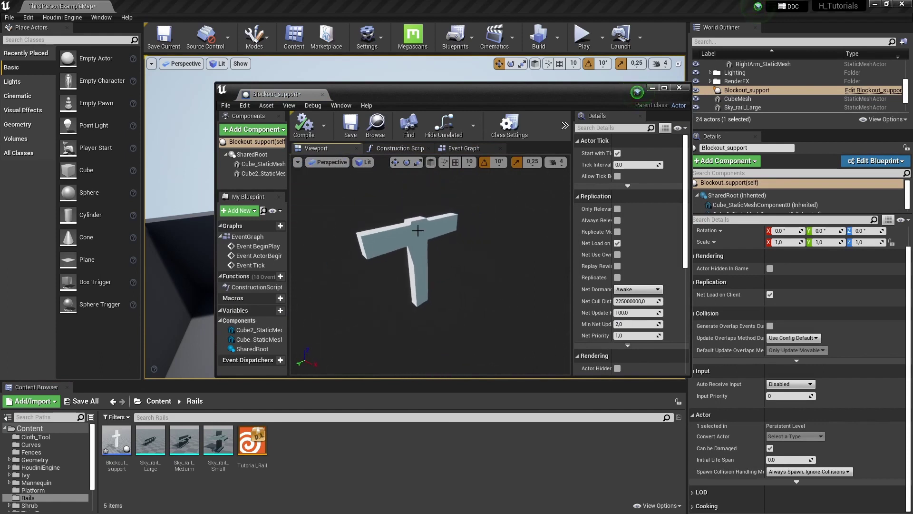
- Save the Blockout_support Blueprint, check its T-shaped preview and close its editor
click(360, 127)
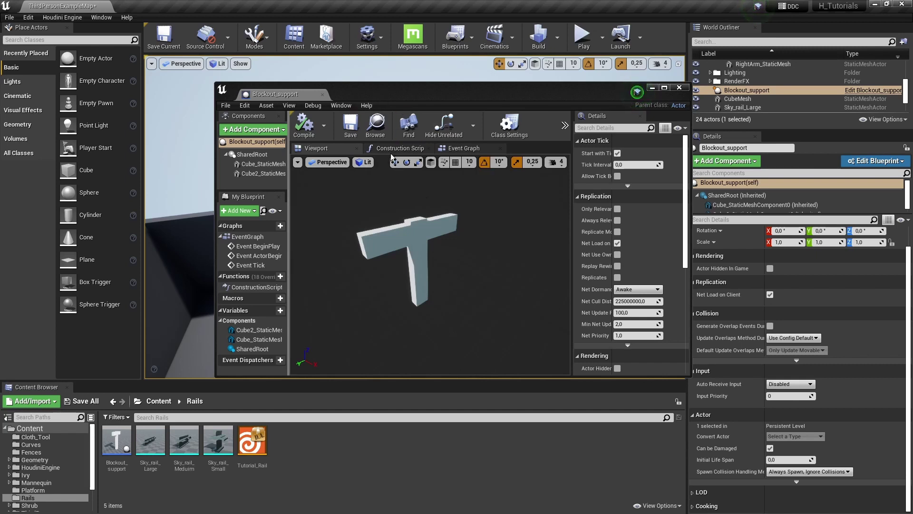
drag(511, 252, 497, 221)
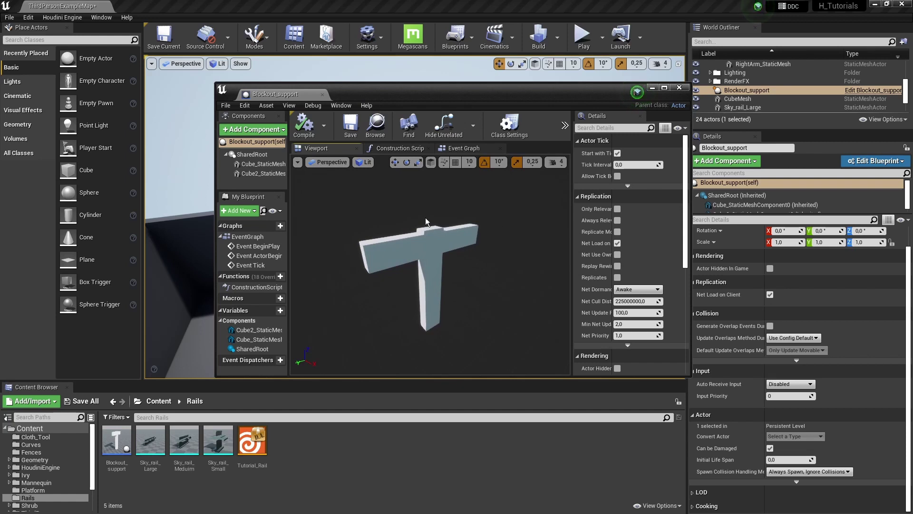
click(680, 87)
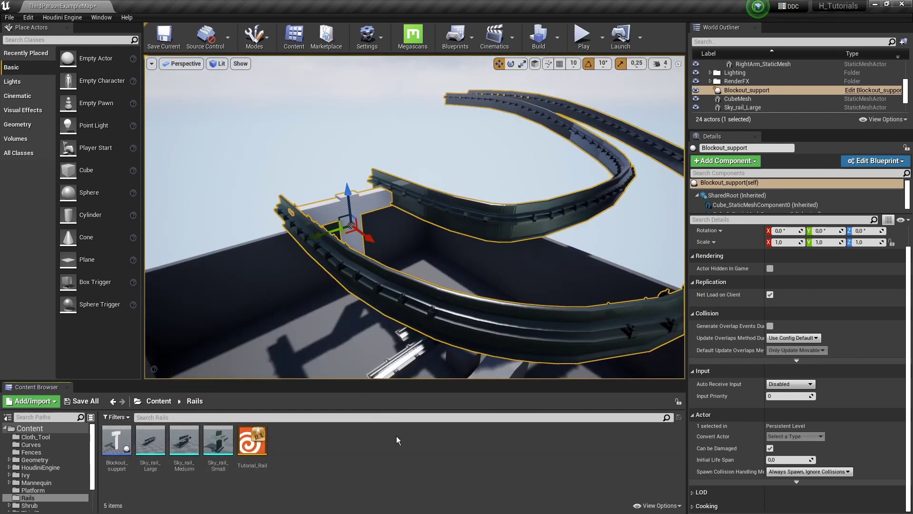
key(s)
right_drag(404, 333, 404, 313)
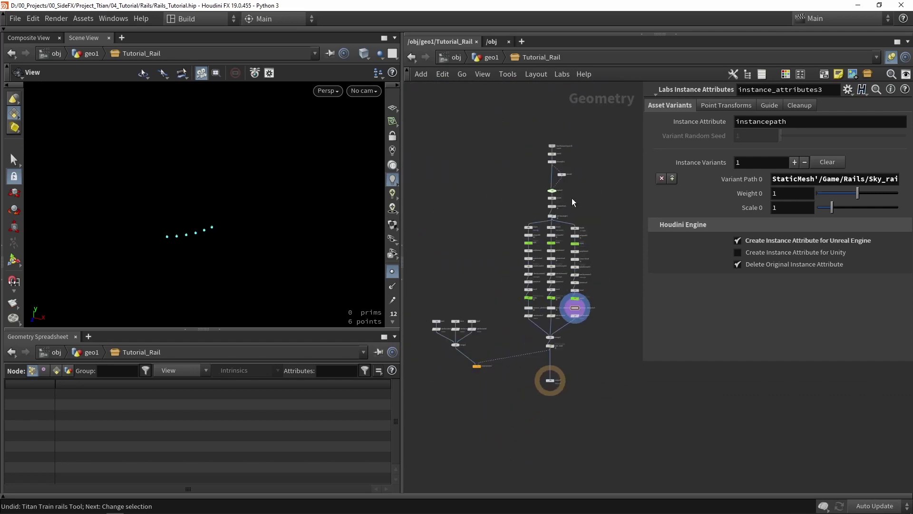
- Switch to Houdini and display the resample1 node's curve in the Tutorial_Rail network
drag(643, 277, 737, 277)
scroll(586, 222, up, 3)
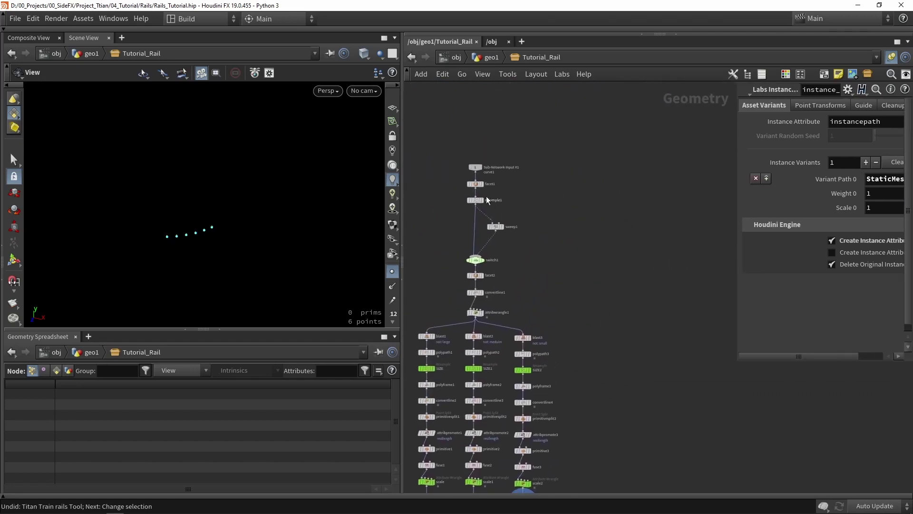
scroll(487, 200, up, 3)
click(478, 204)
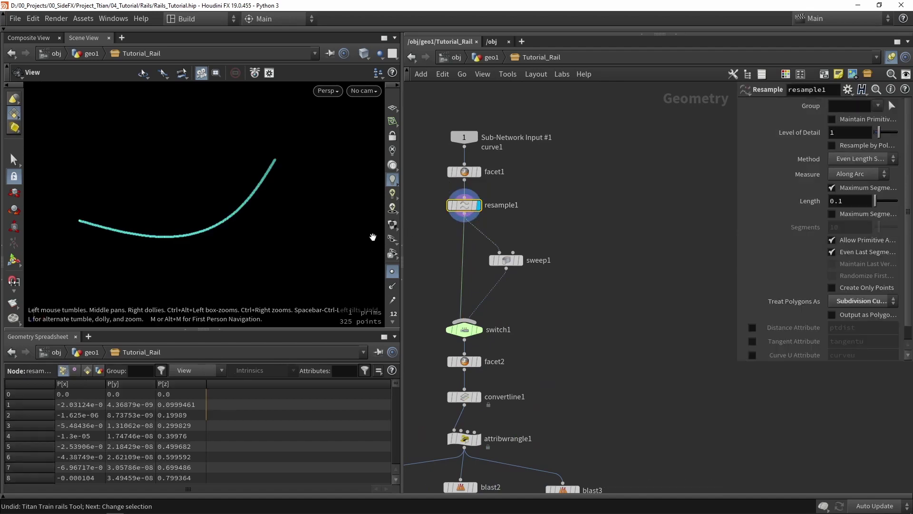
middle_drag(691, 299, 638, 286)
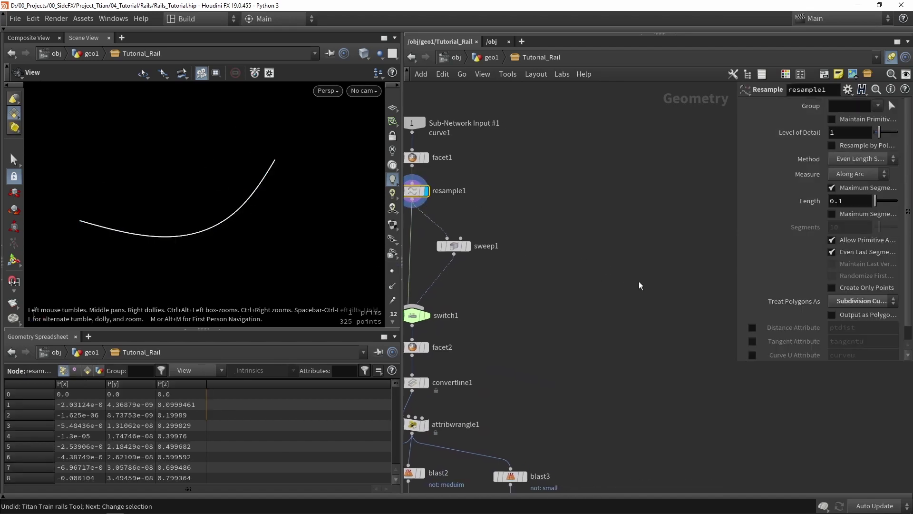
- Add a second Resample node fed by resample1, place it away from the main chain and display it
key(Tab)
text(resa)
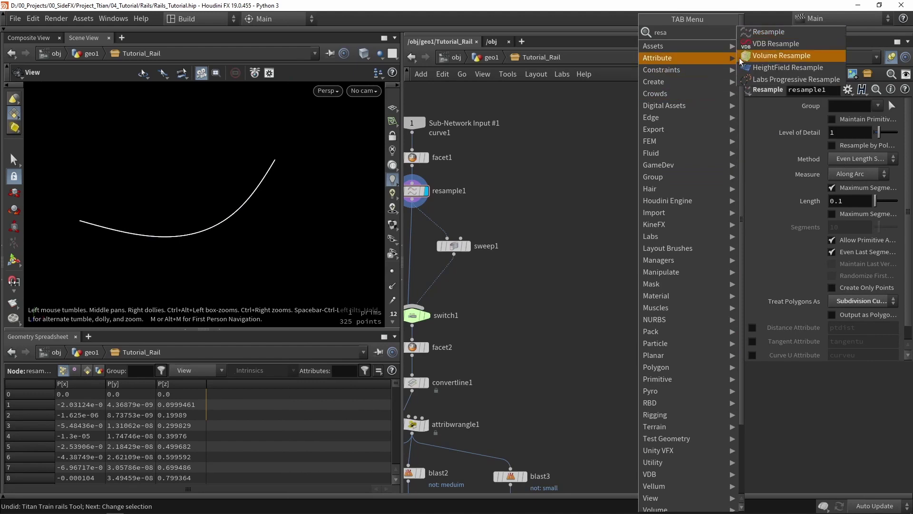
click(756, 32)
click(538, 285)
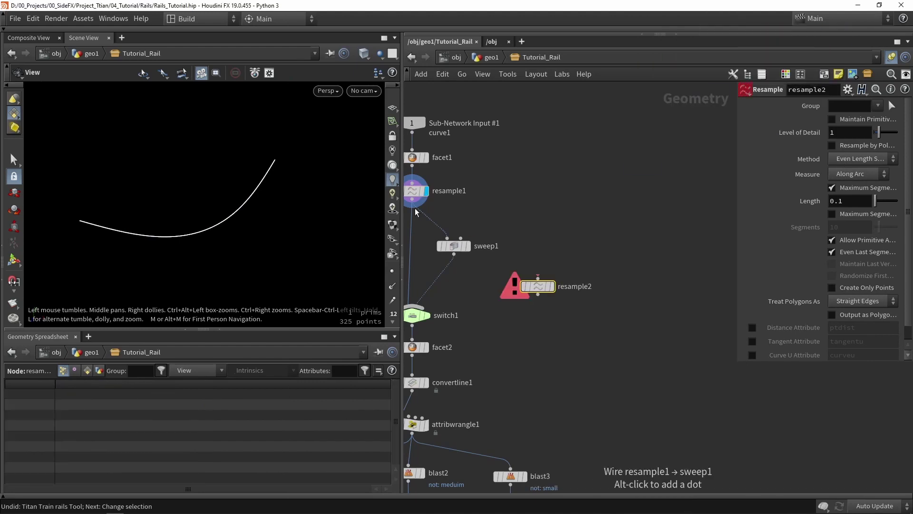
drag(412, 199, 654, 325)
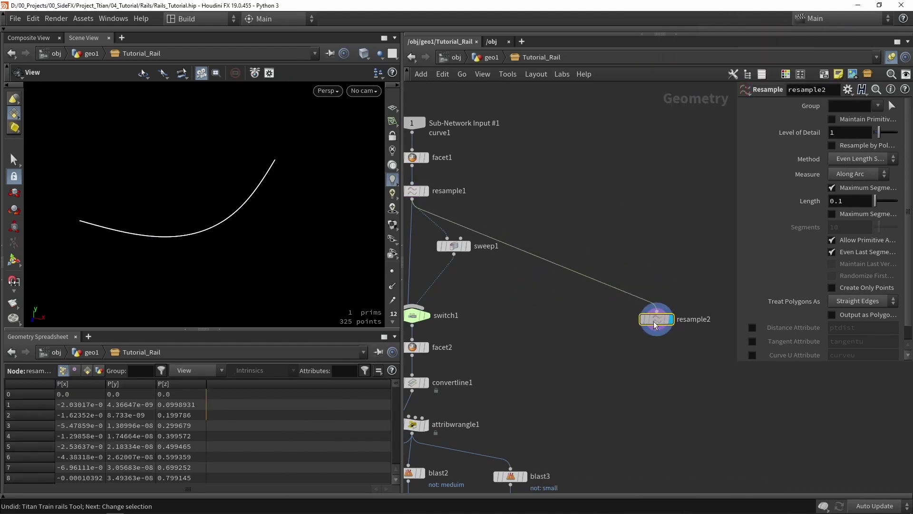
- Set resample2's maximum segment length to 8 and turn on point display in the 3D view
drag(737, 228, 569, 229)
middle_drag(543, 264, 450, 349)
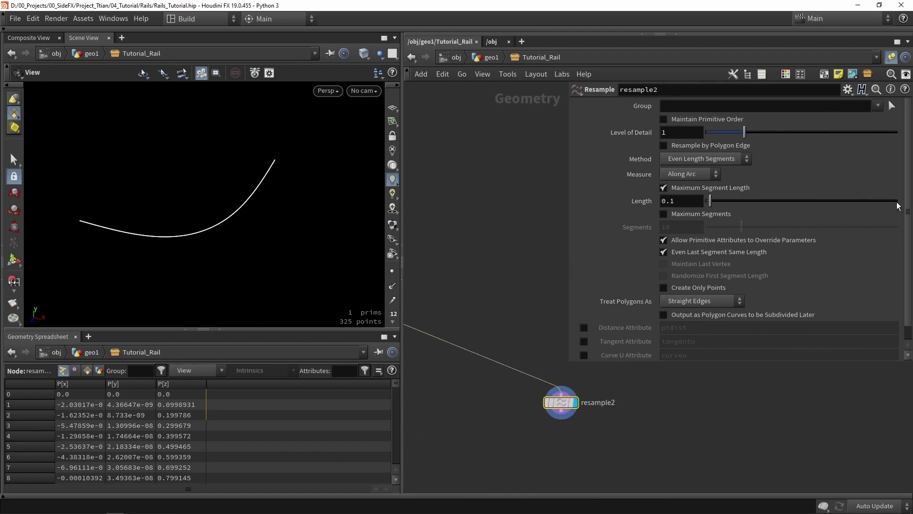
drag(888, 201, 893, 201)
click(392, 271)
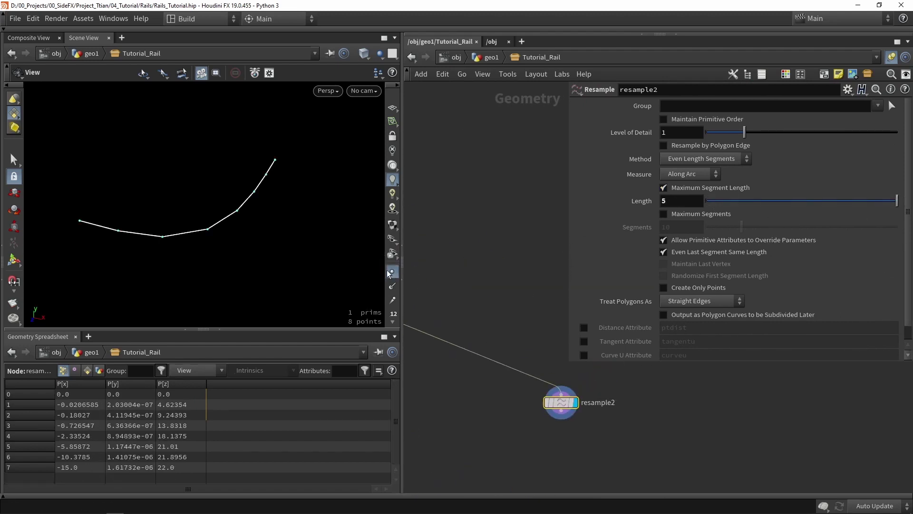
drag(157, 228, 224, 230)
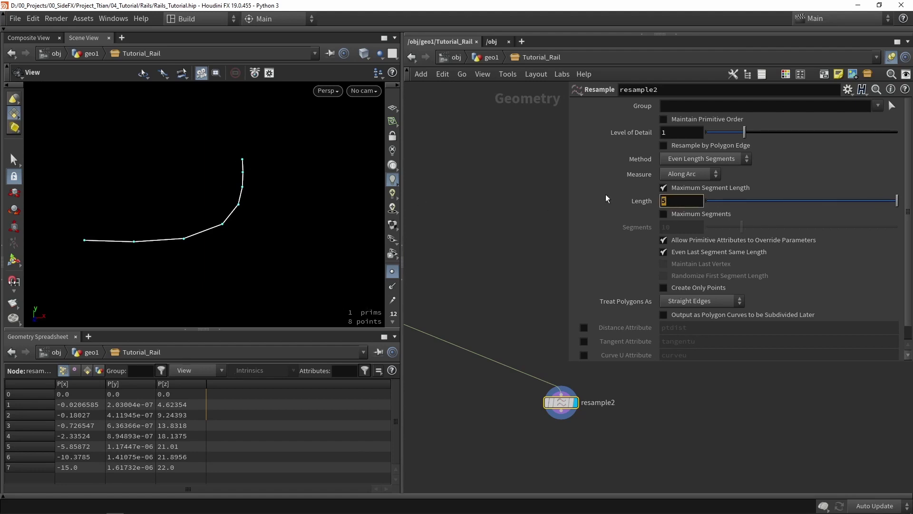
text(8)
key(Return)
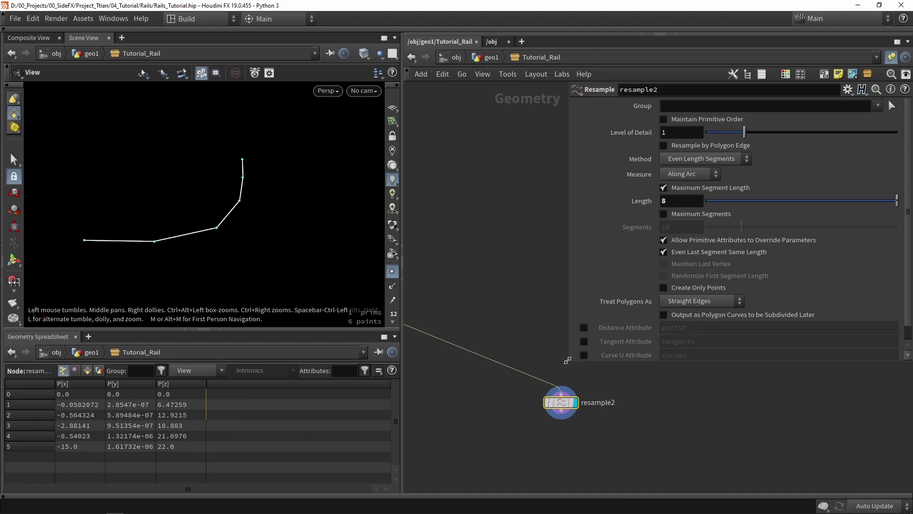
- Shrink the parameter pane to free network space and add an Orientation Along Curve node beside resample2
drag(567, 360, 644, 248)
middle_drag(583, 347, 575, 229)
scroll(575, 228, down, 3)
drag(564, 264, 626, 308)
middle_drag(613, 359, 563, 376)
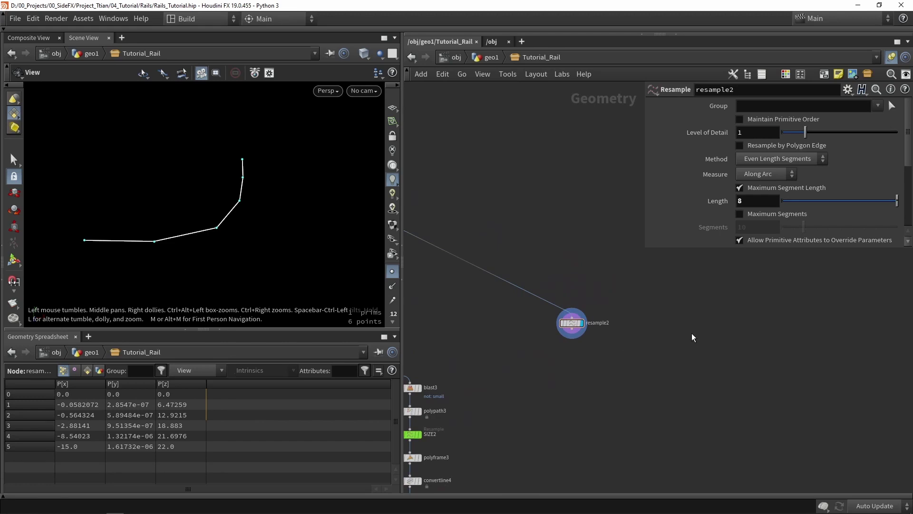
key(Tab)
text(o)
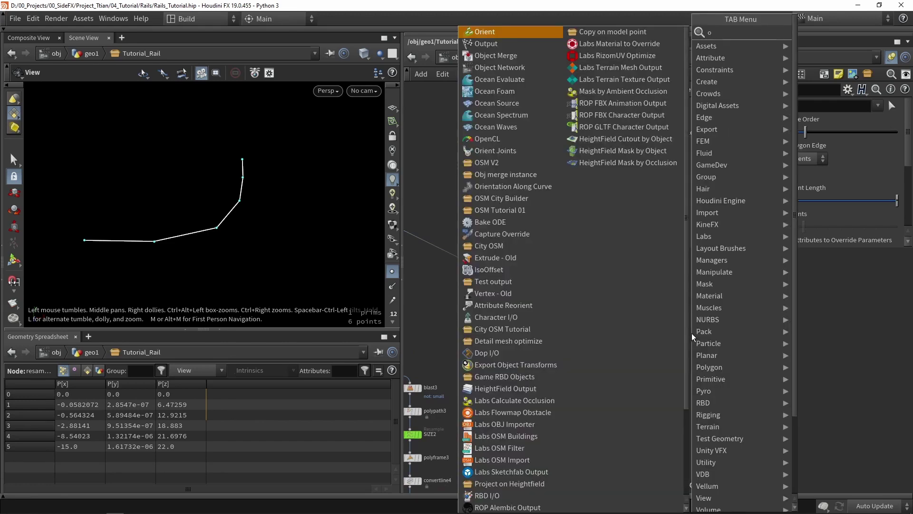
text(rie)
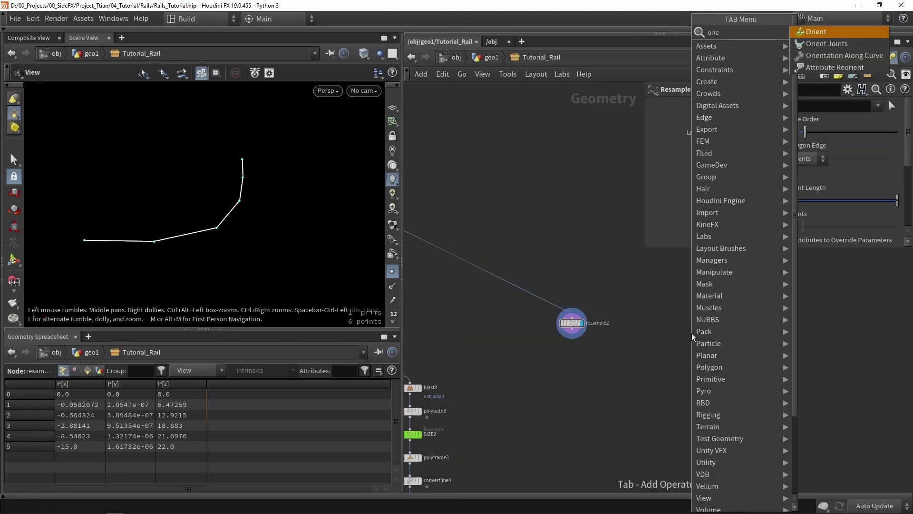
click(842, 55)
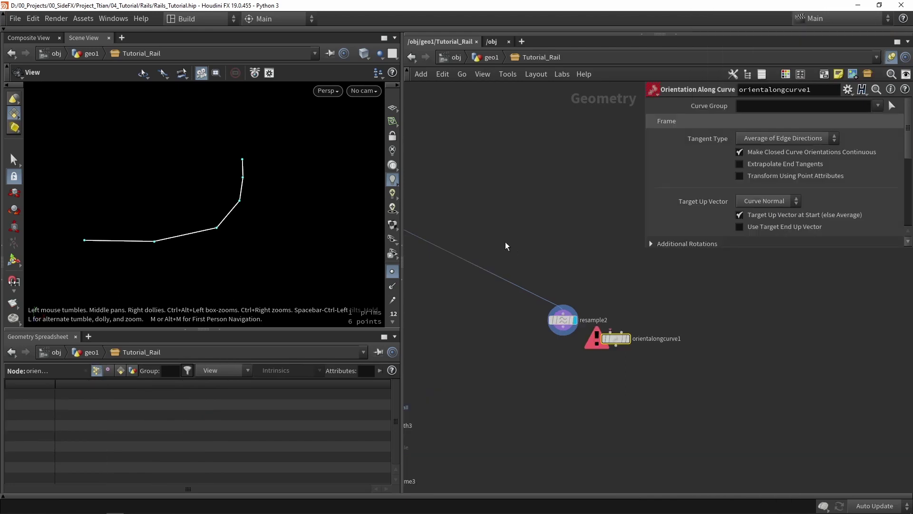
- Wire resample1 into orientalongcurve1's Curves input, display that node beside resample2 and switch the network wires to curved style
key(h)
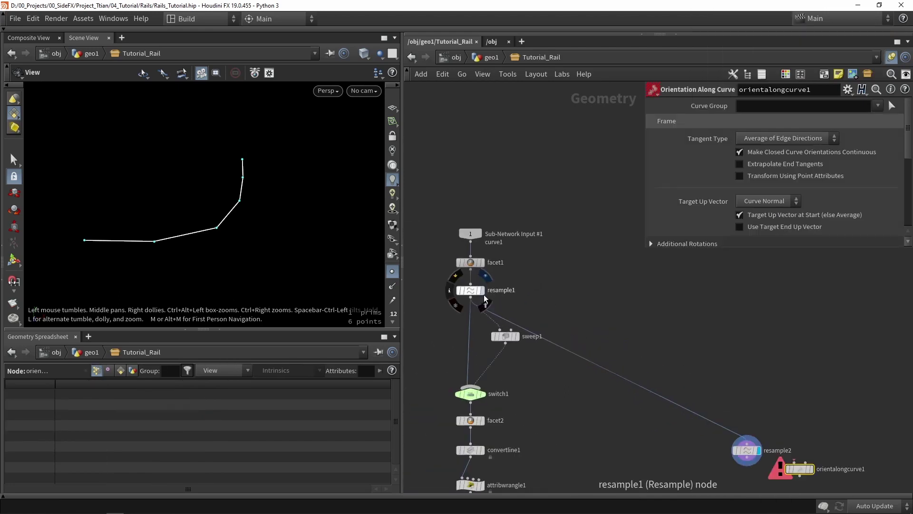
drag(471, 297, 658, 339)
middle_drag(673, 326, 602, 276)
middle_drag(733, 302, 661, 263)
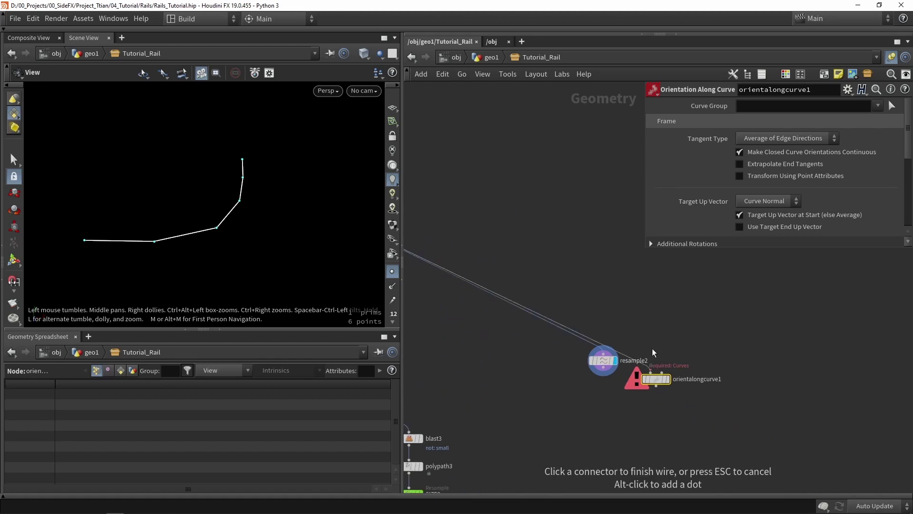
click(650, 370)
scroll(665, 380, up, 2)
click(671, 383)
drag(656, 384, 681, 358)
key(shift+s)
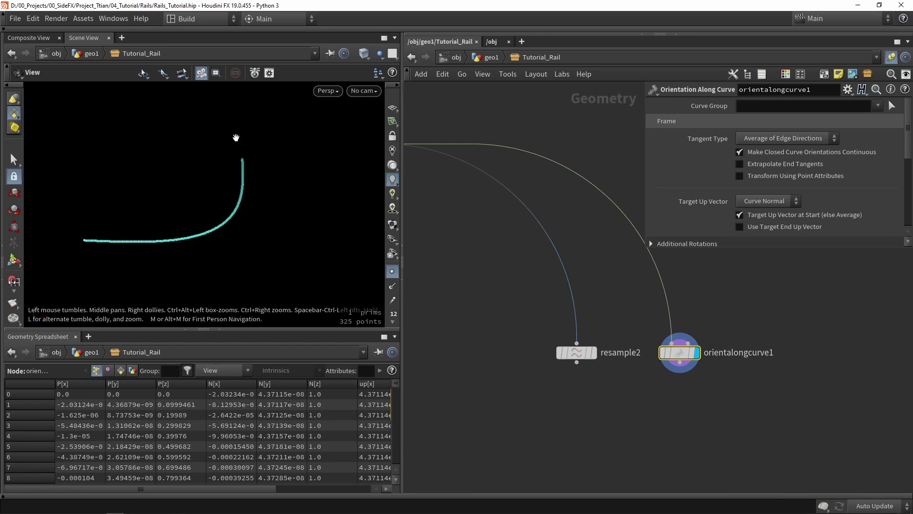
- Add an Attribute Transfer node below, with resample2 as its first input and orientalongcurve1 as its second
key(Tab)
text(traan)
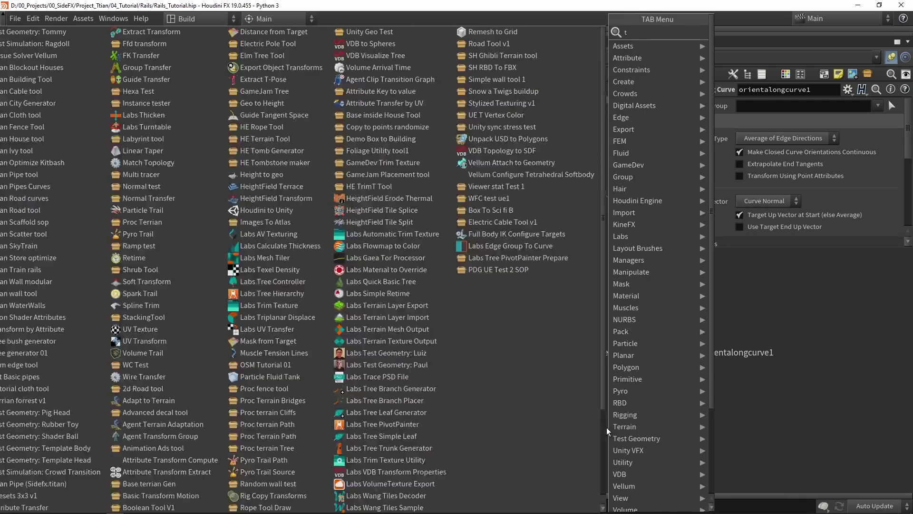
key(BackSpace)
key(BackSpace)
text(nsfer)
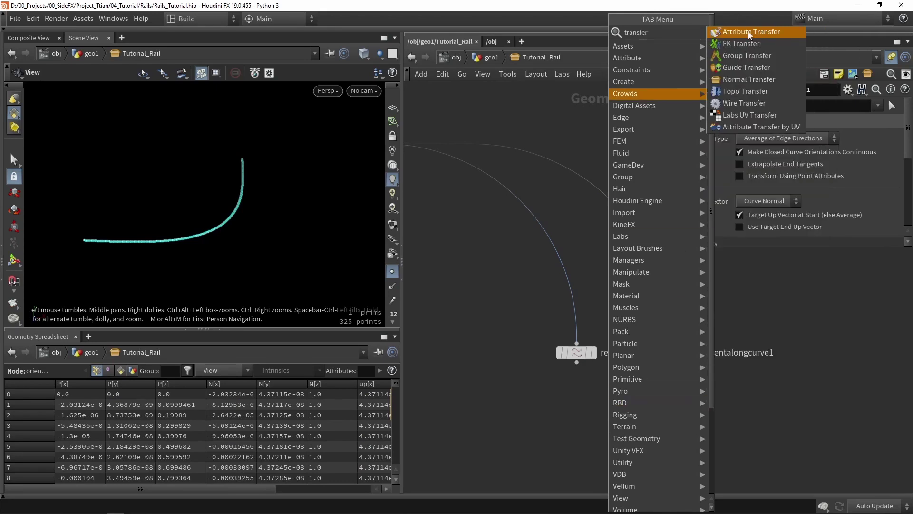
click(750, 32)
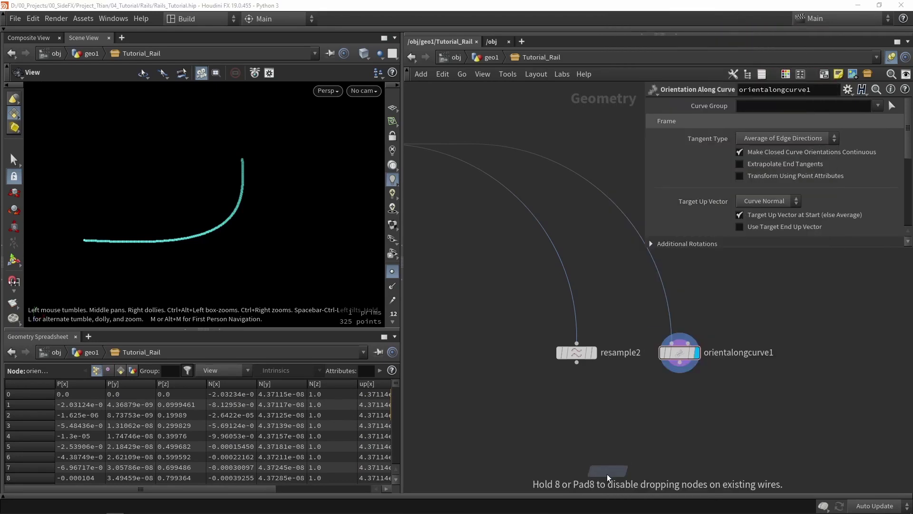
click(613, 422)
drag(620, 414, 680, 362)
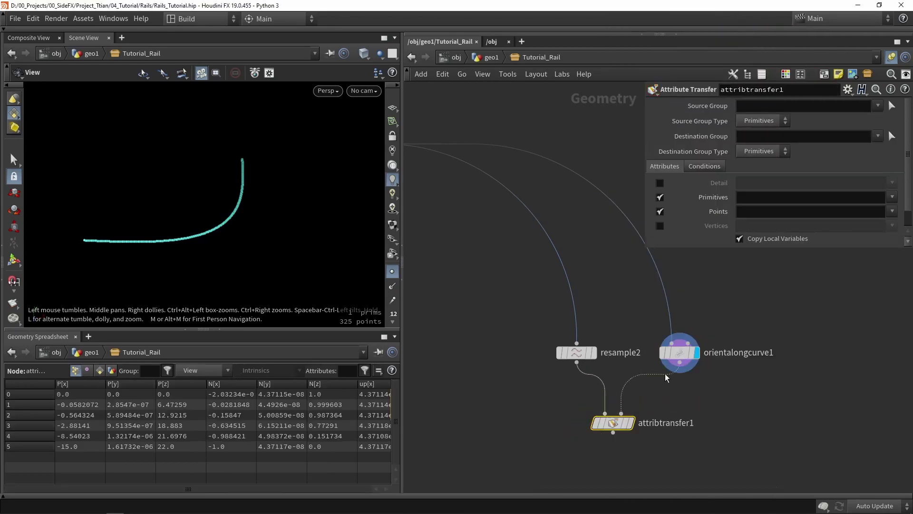
- Display the attribtransfer1 node and place it directly beneath resample2
click(629, 422)
drag(614, 430, 585, 414)
middle_drag(645, 461, 649, 370)
middle_drag(589, 397, 592, 338)
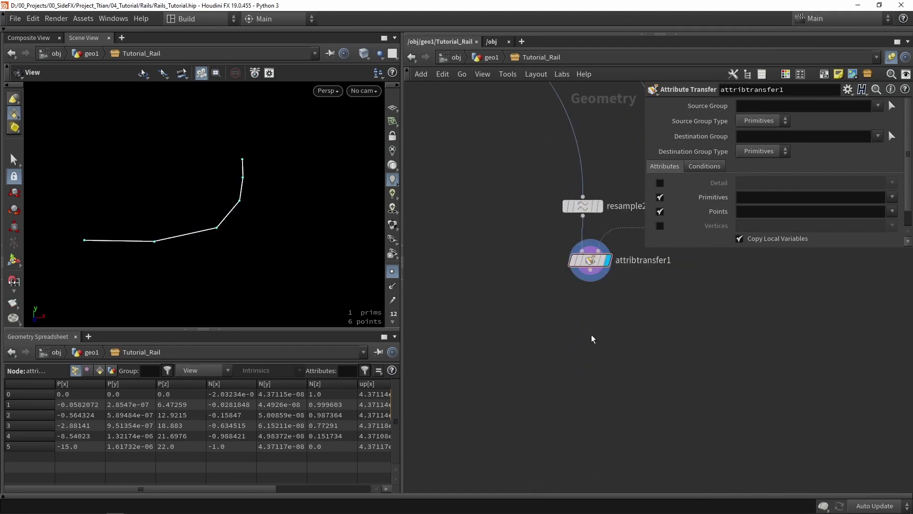
- Add a Labs Instance Attributes node fed by attribtransfer1, place it directly below and display it
scroll(594, 333, down, 3)
drag(753, 398, 573, 238)
click(619, 361)
key(Tab)
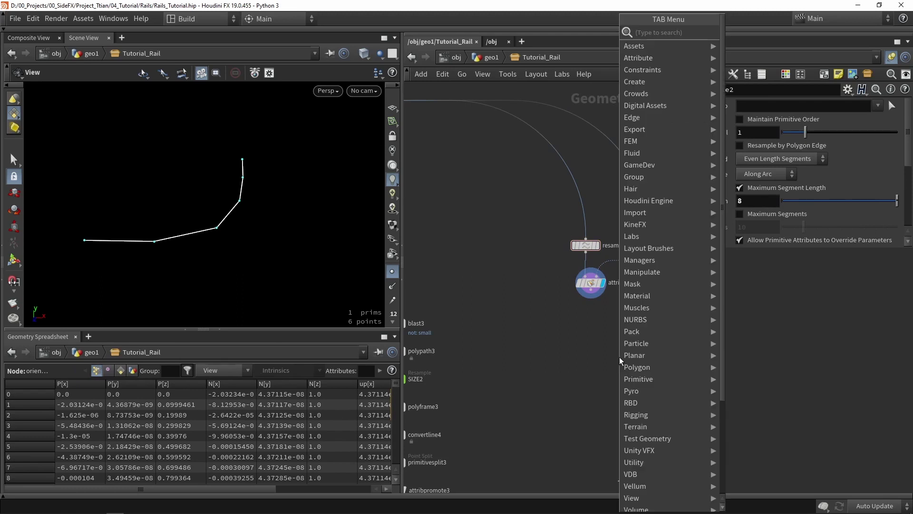
text(instance)
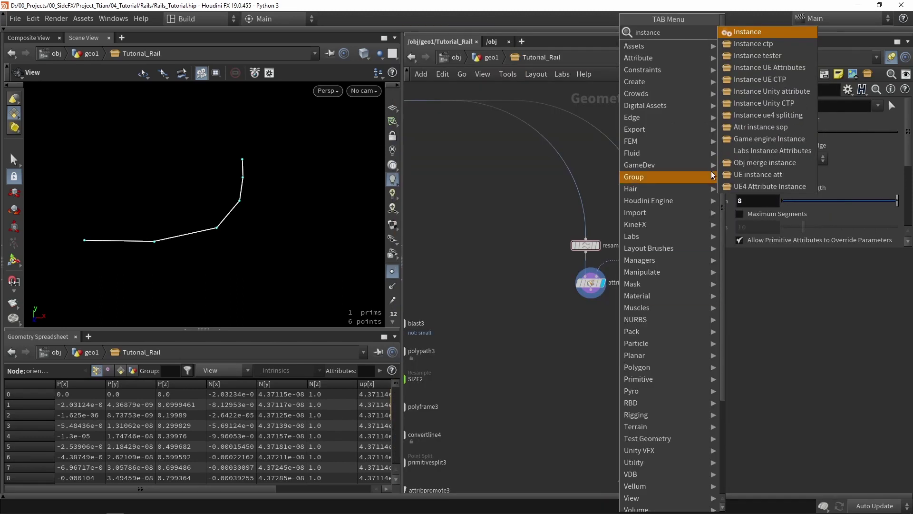
click(772, 150)
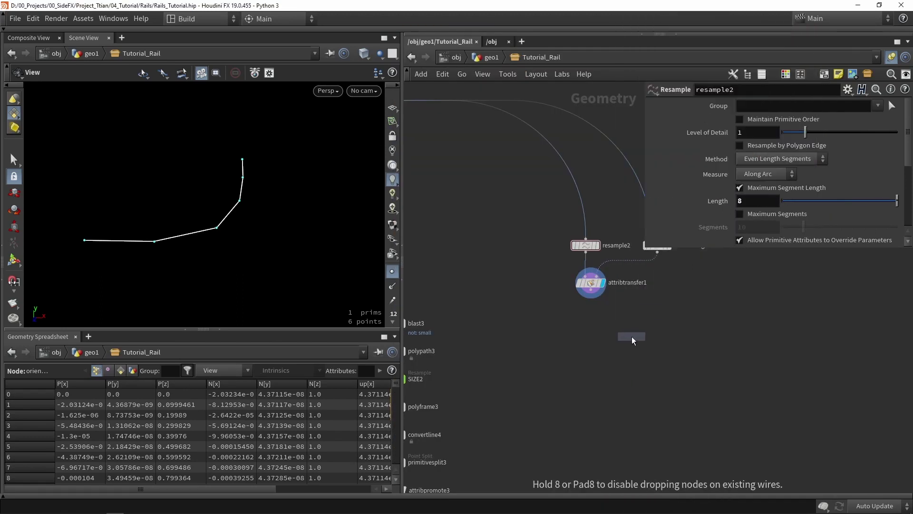
click(631, 331)
drag(687, 369, 620, 368)
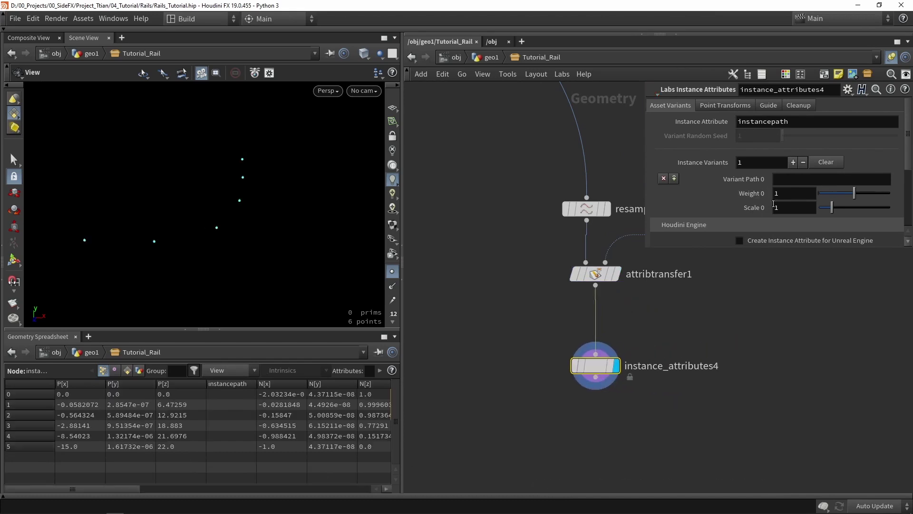
- Enable Create Instance Attribute for Unreal Engine and set Variant Path 0 to the Blockout_support Blueprint reference copied from Unreal Engine
drag(685, 248, 699, 316)
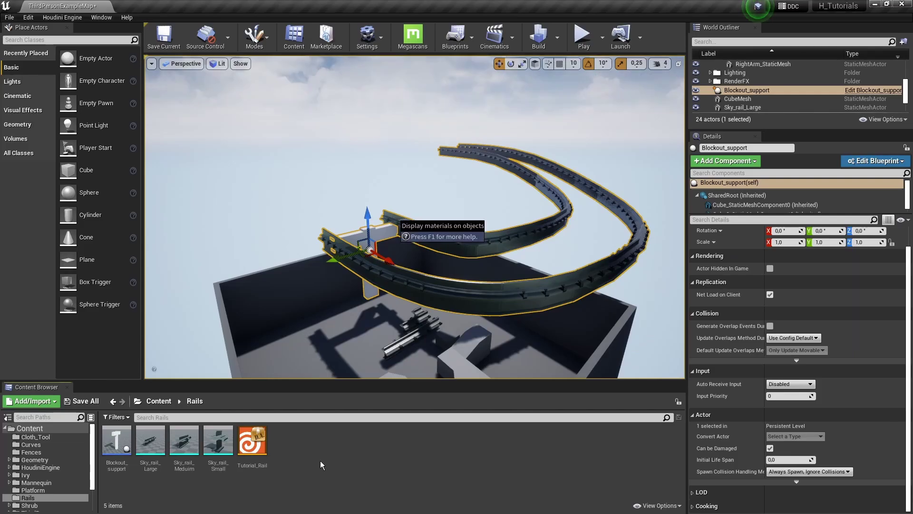
right_click(116, 445)
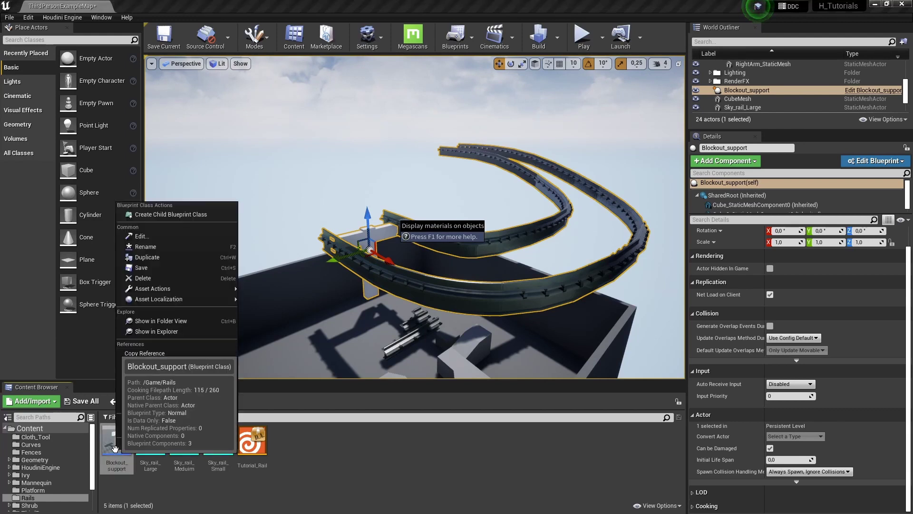
click(175, 354)
key(alt+Tab)
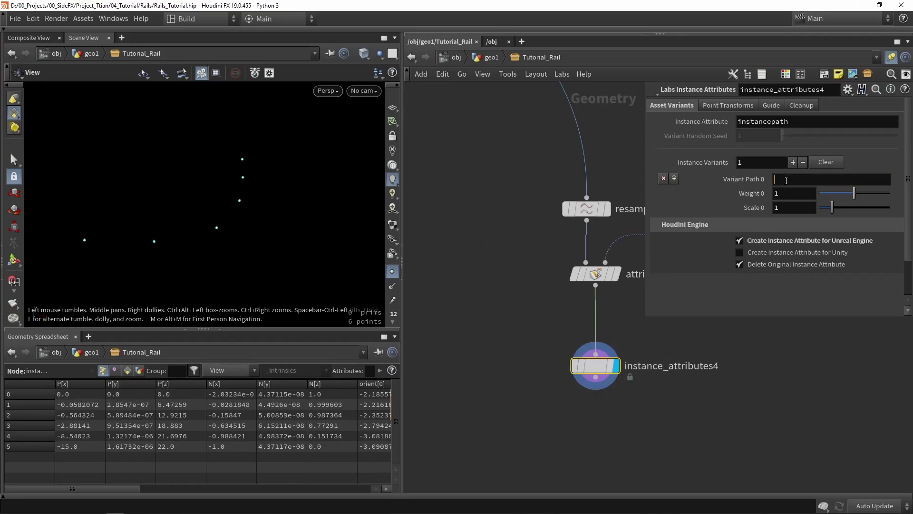
key(ctrl+v)
- Insert a Merge node between scale_mult_ and output0
key(h)
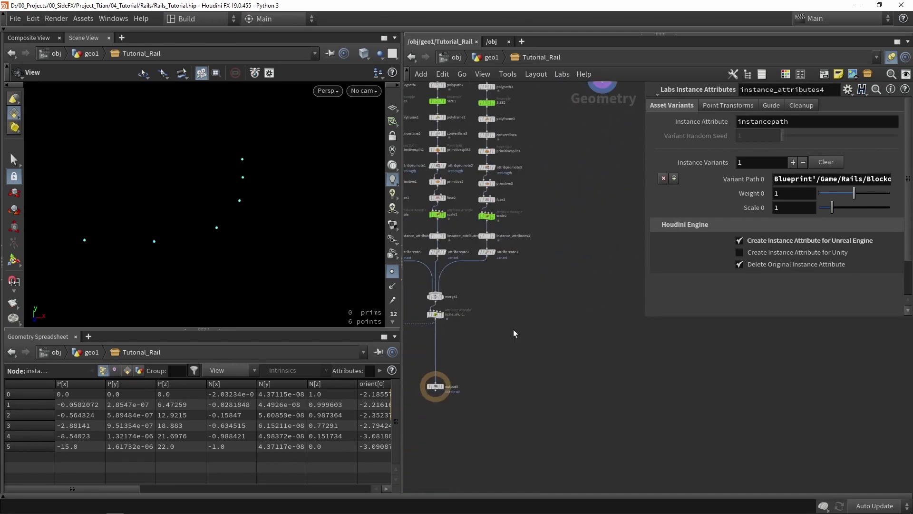
key(Tab)
text(merge)
key(Return)
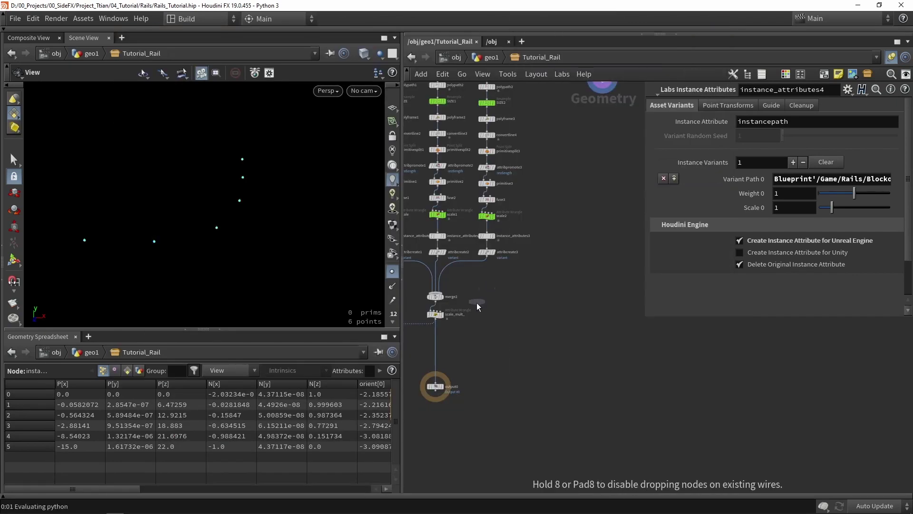
click(463, 351)
scroll(464, 353, up, 2)
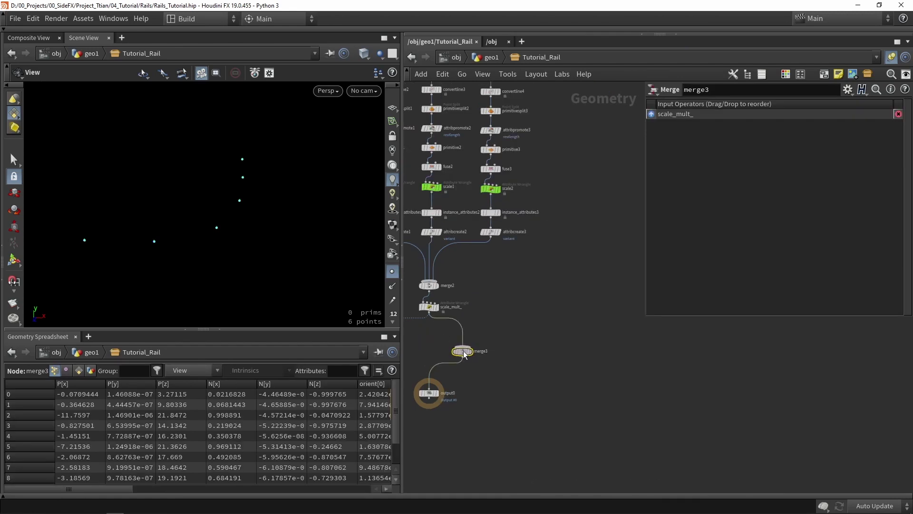
- Align merge3 and output0 off to one side and wire instance_attributes4 into merge3 as its second input
drag(464, 352, 499, 355)
drag(430, 393, 500, 390)
middle_drag(567, 287, 547, 350)
scroll(526, 397, down, 2)
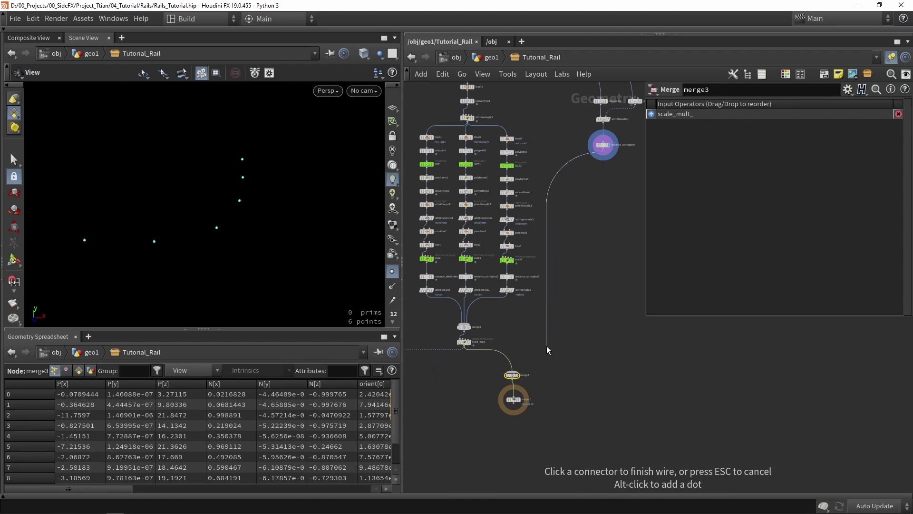
click(525, 367)
- Display output0 and save the Tutorial Rail asset
scroll(525, 367, up, 5)
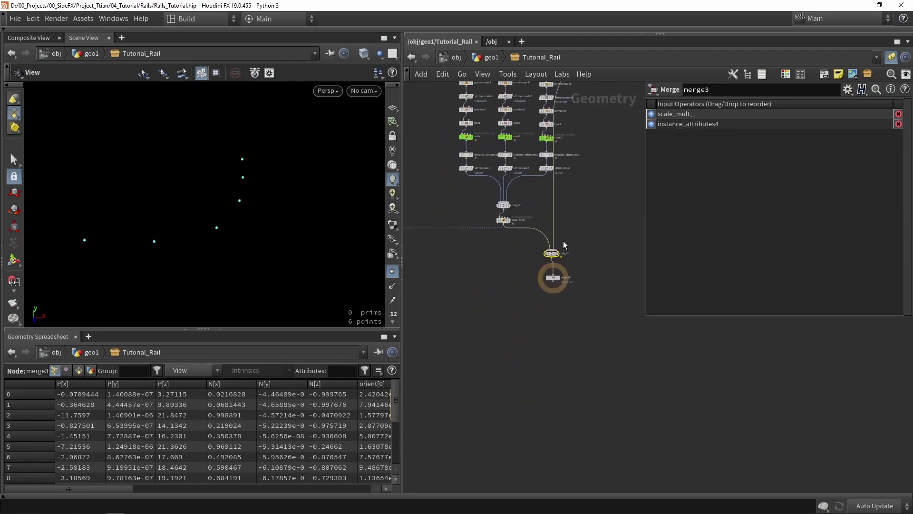
shift+click(564, 278)
click(83, 18)
mouse_move(142, 86)
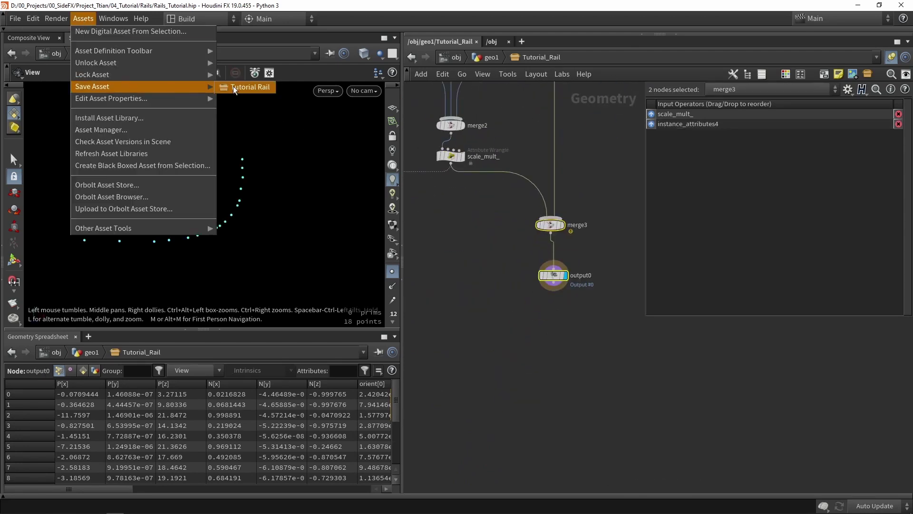
click(234, 87)
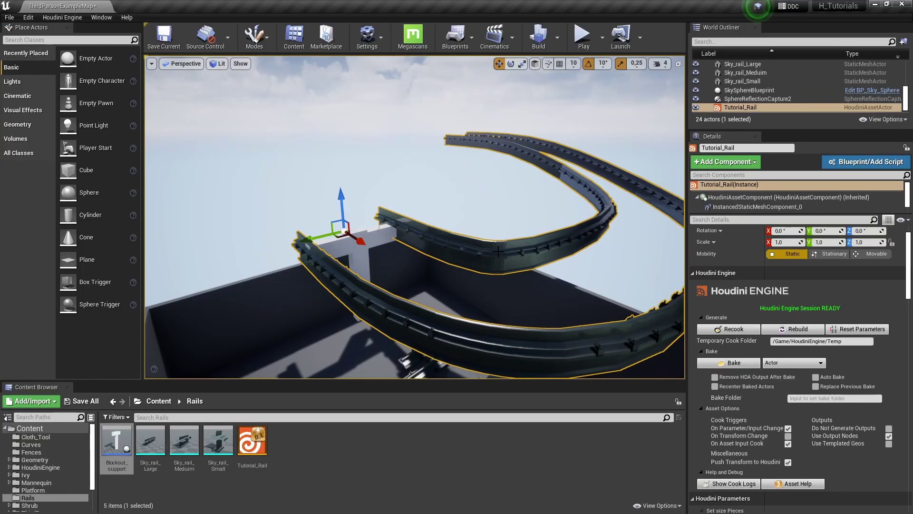
- Recook the Tutorial_Rail actor in Unreal Engine and inspect the supports generated along the rails
click(744, 330)
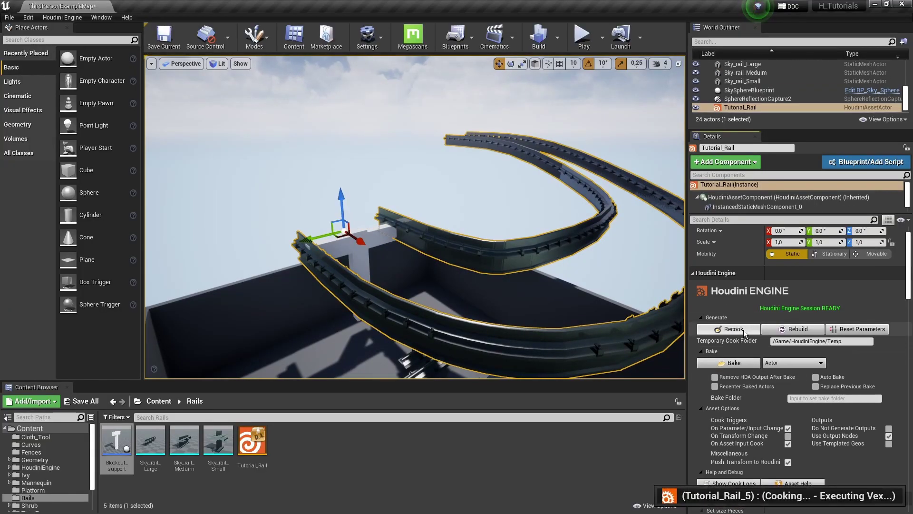
mouse_move(443, 253)
right_down()
mouse_move(428, 242)
mouse_move(456, 243)
right_up()
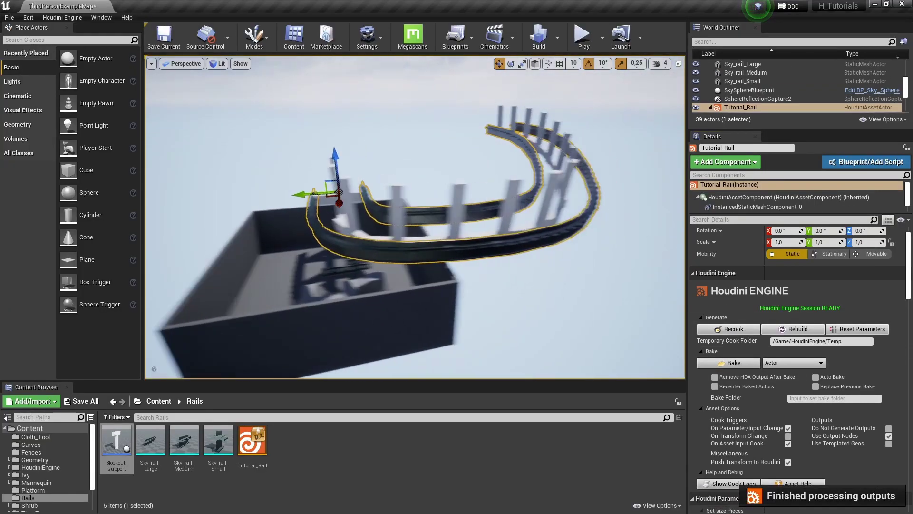
right_drag(509, 220, 586, 204)
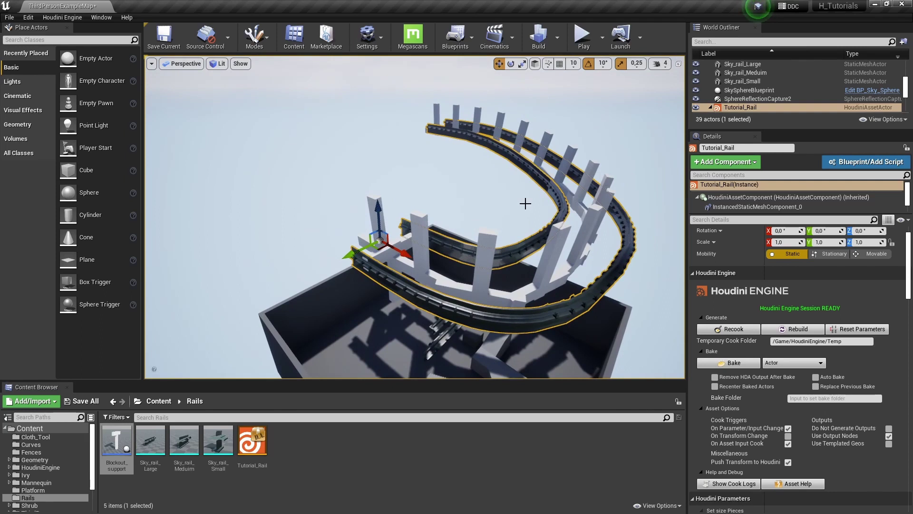
- Open the Blockout_support Blueprint to examine its model's orientation, then close its editor
double_click(116, 436)
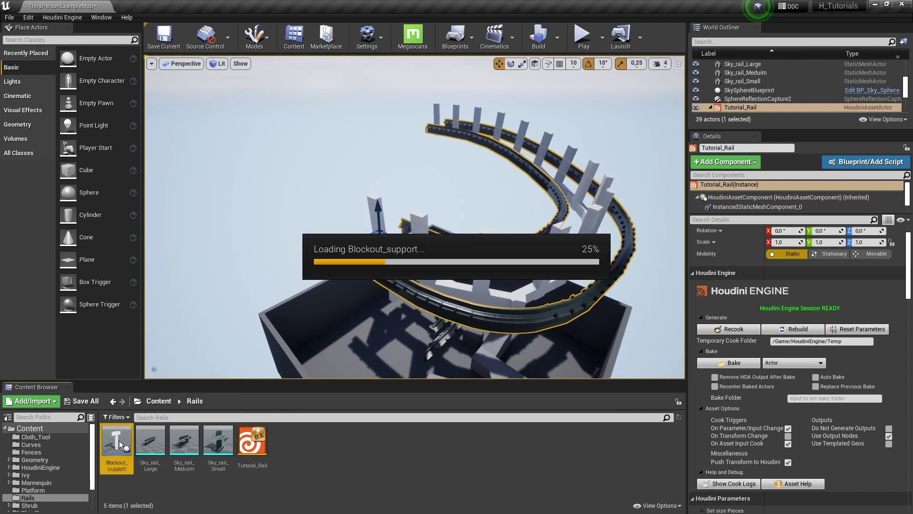
click(321, 149)
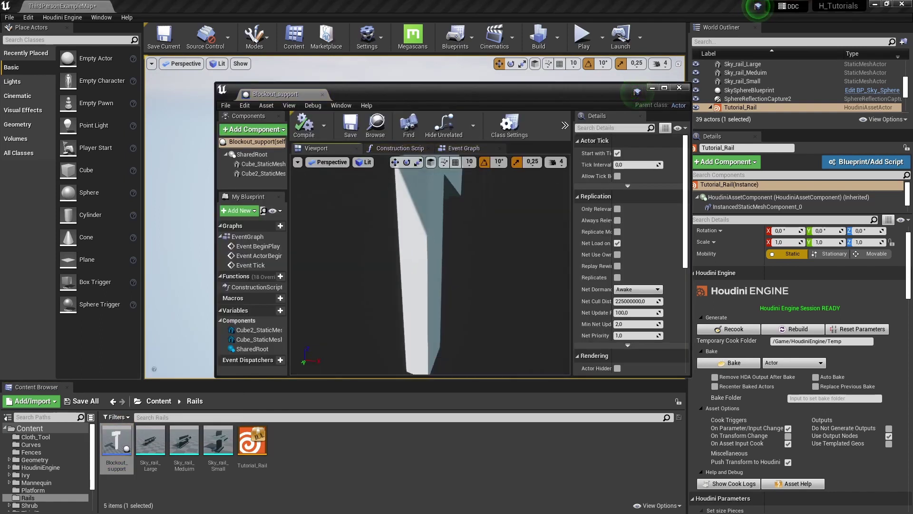
click(679, 87)
- Delete the manually placed Blockout_support actor at the start of the rails
key(f)
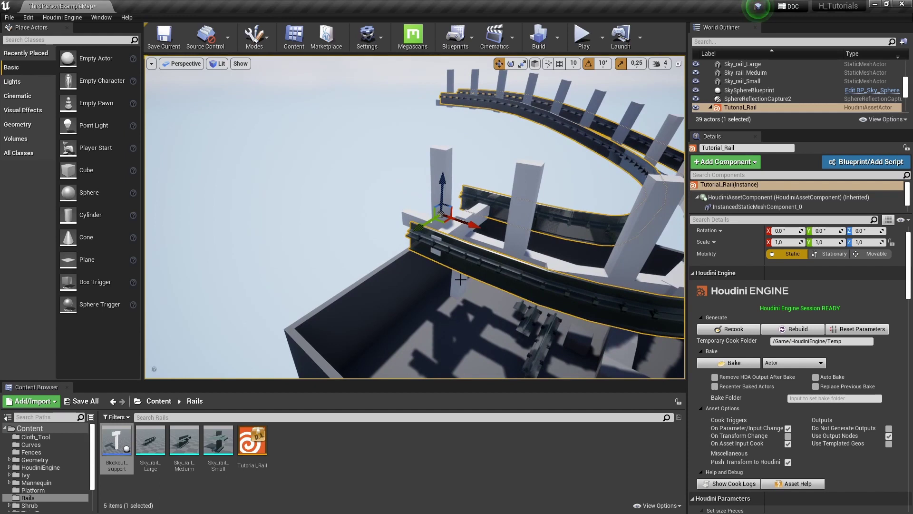
click(460, 280)
key(Delete)
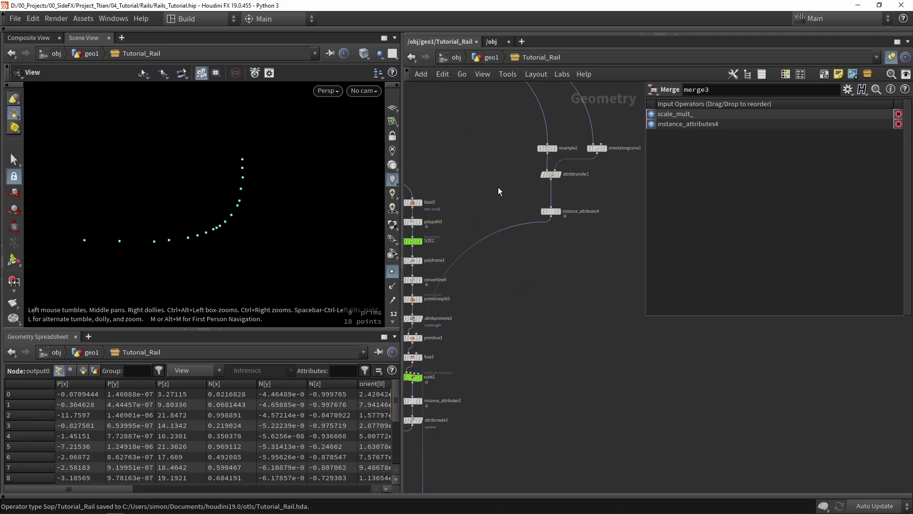
- In Houdini, set orientalongcurve1's Target Up Vector to Y Axis and save the Tutorial Rail asset
scroll(497, 189, up, 5)
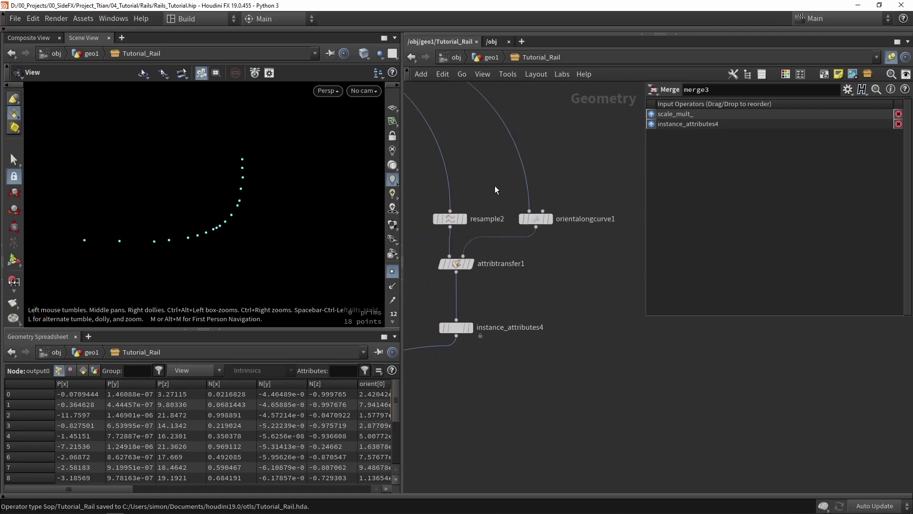
click(536, 218)
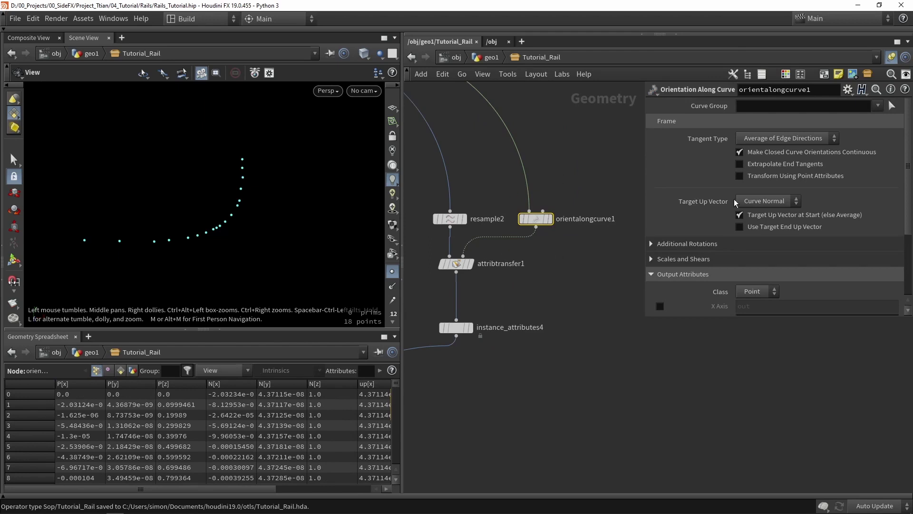
click(761, 201)
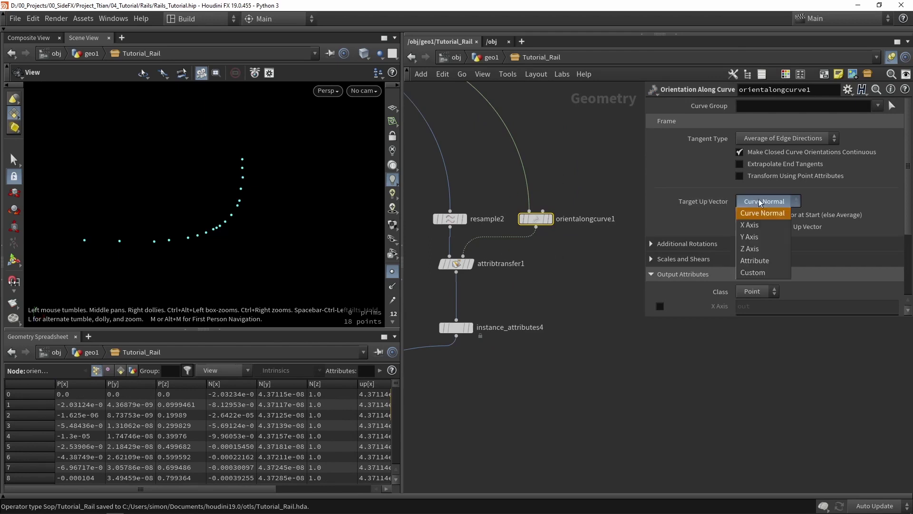
click(751, 237)
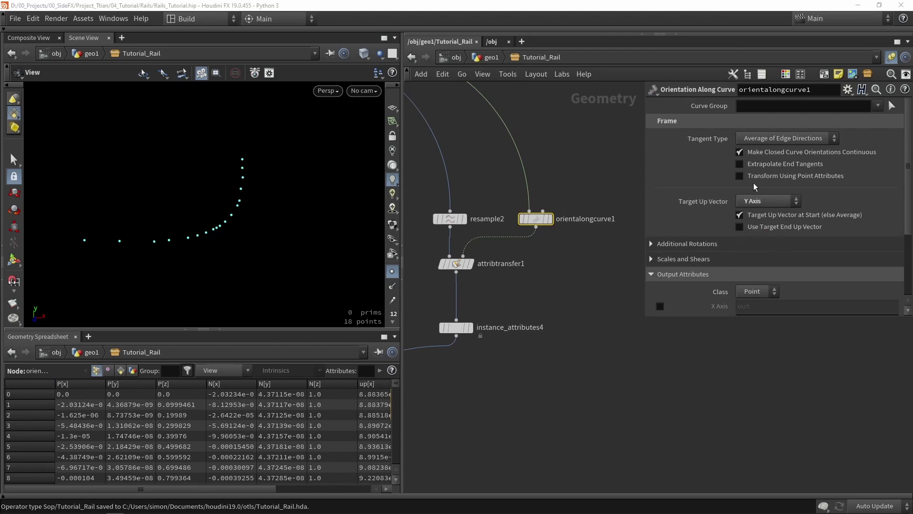
click(83, 18)
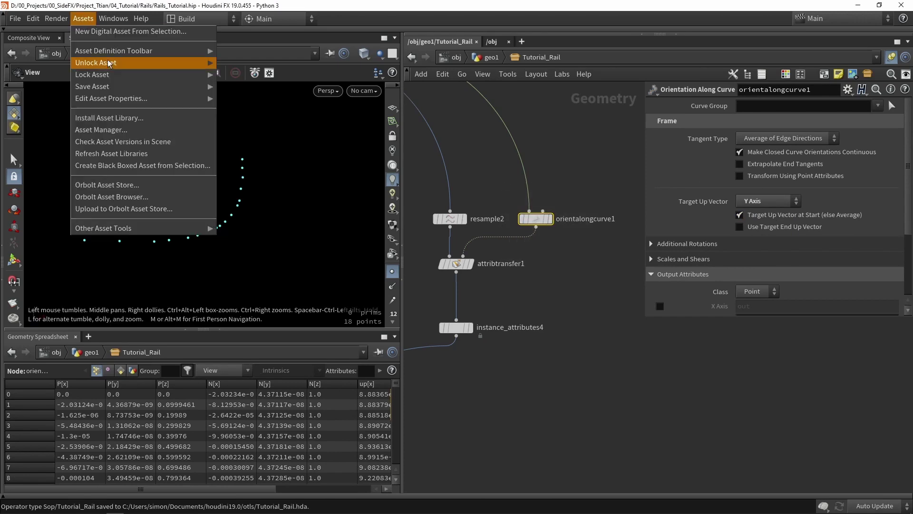
mouse_move(169, 87)
click(229, 88)
- Recook Tutorial_Rail in Unreal Engine with the saved asset and inspect how the supports are oriented between the rails
key(alt+Tab)
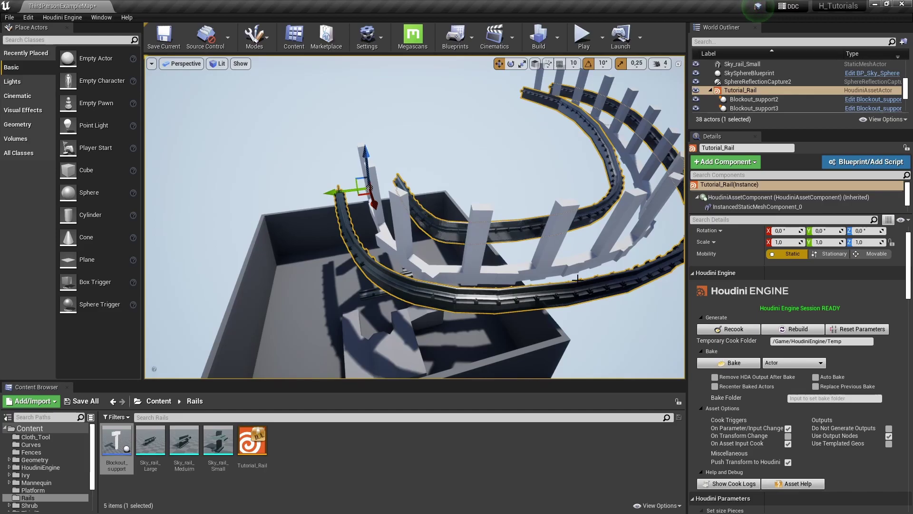
click(733, 329)
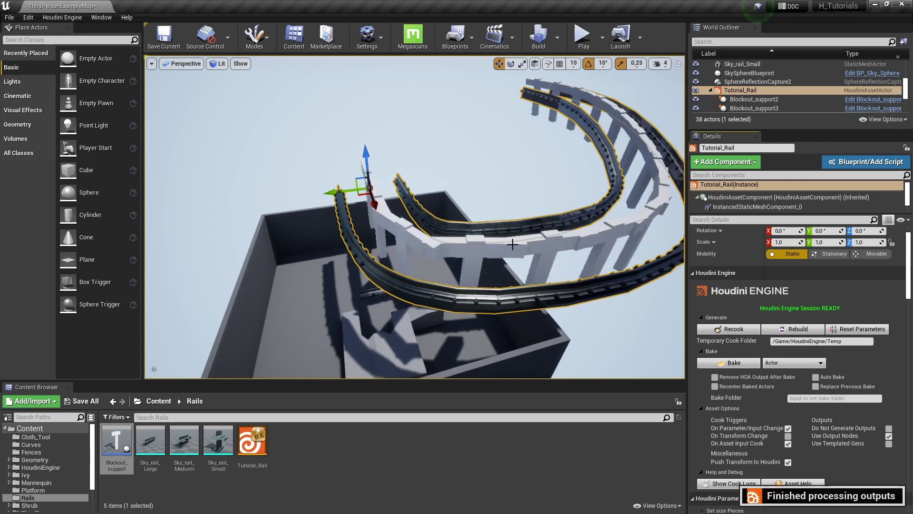
alt+drag(438, 243, 333, 218)
right_drag(491, 211, 491, 211)
- In Houdini, enable Apply Roll or Twist, Apply Yaw and Apply Pitch under orientalongcurve1's additional rotations
key(alt+Tab)
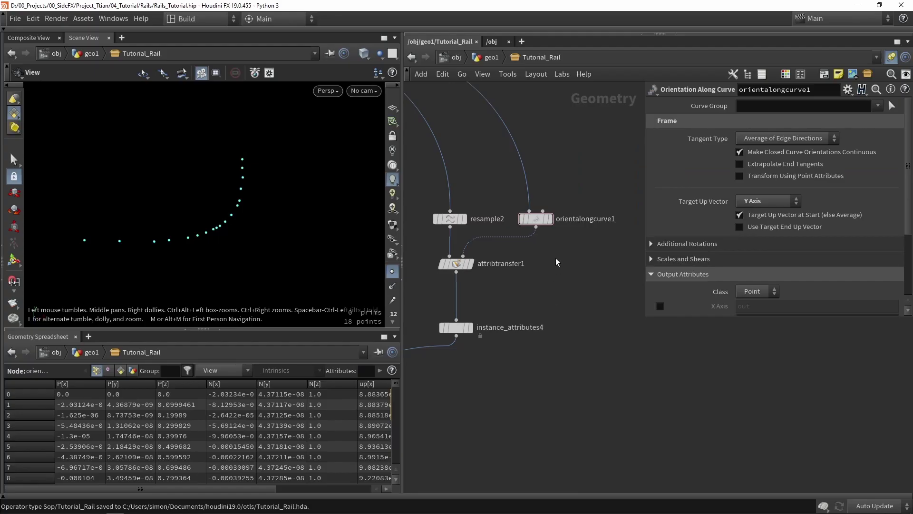
click(670, 244)
scroll(685, 248, down, 3)
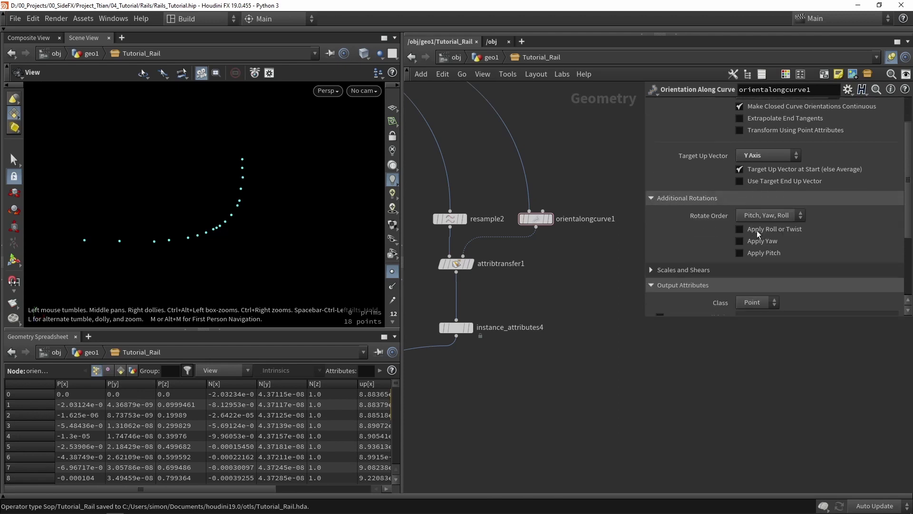
click(758, 230)
scroll(758, 238, down, 3)
click(761, 265)
scroll(768, 278, down, 4)
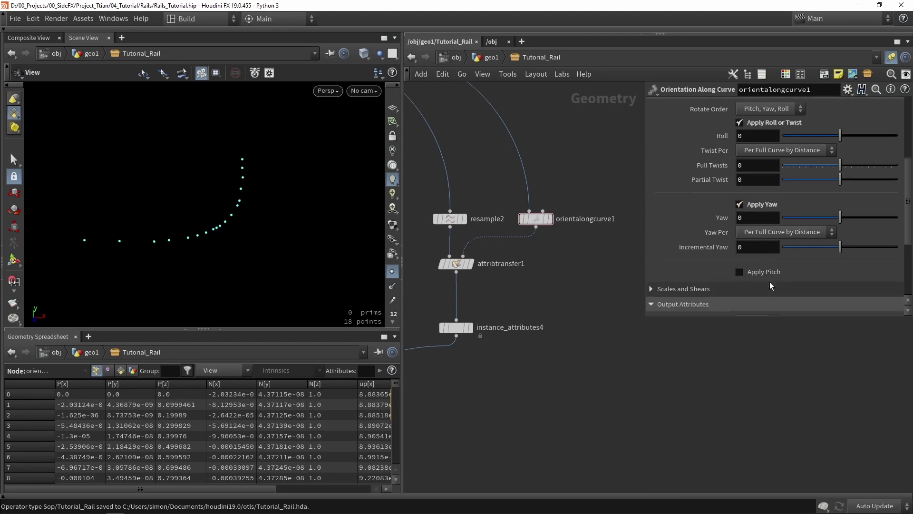
click(763, 272)
- Display instance_attributes4 and set its Guide Scale to 2.51 to examine the orientation axes of the support points
middle_drag(496, 291, 545, 238)
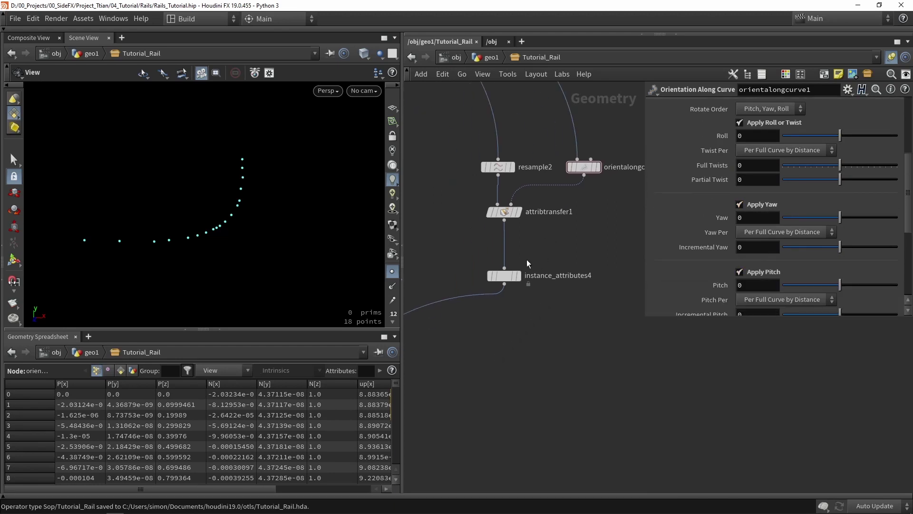
click(518, 275)
click(505, 273)
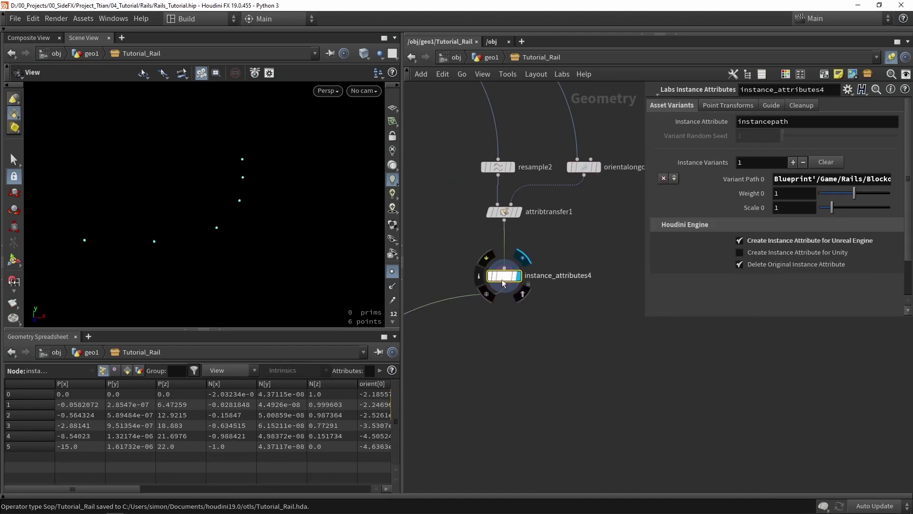
click(768, 109)
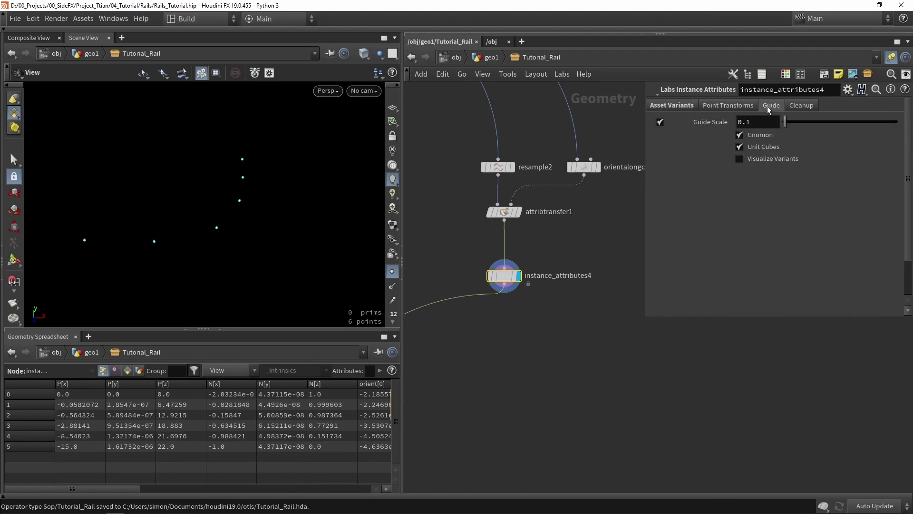
drag(785, 122, 827, 133)
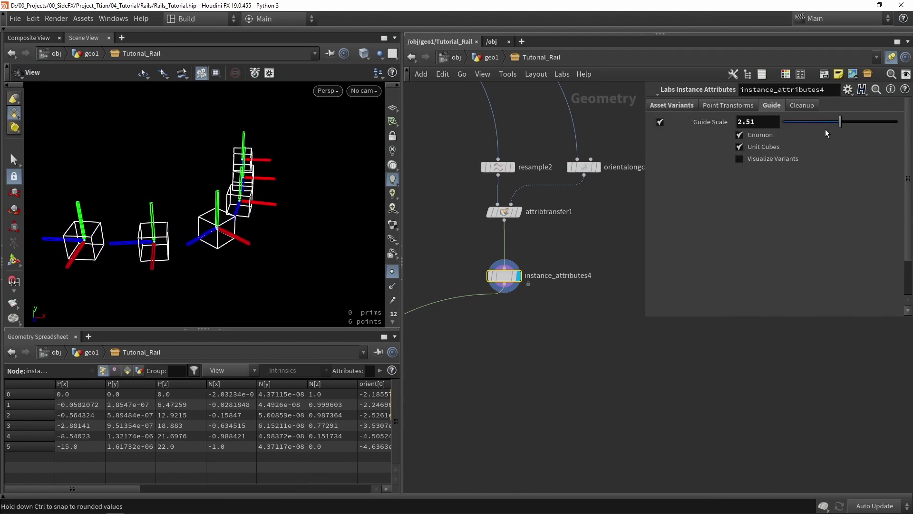
middle_drag(257, 233, 300, 176)
drag(300, 176, 278, 194)
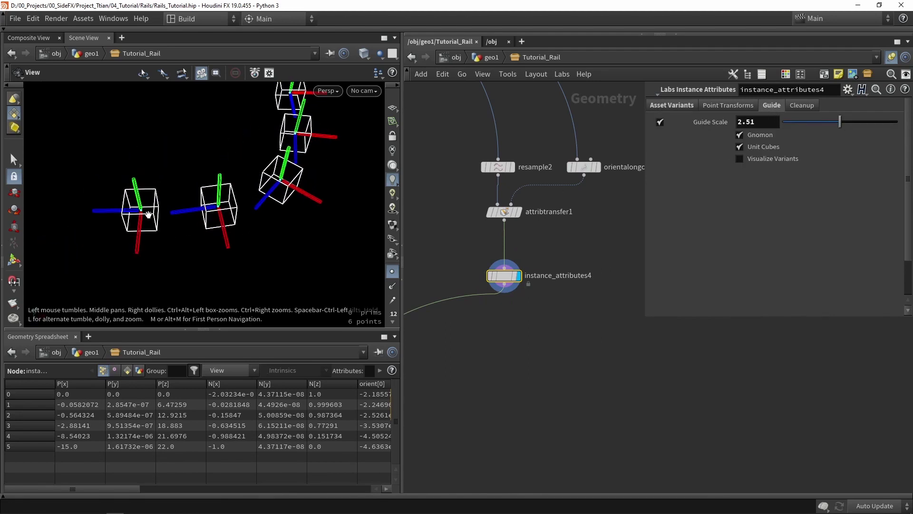
drag(216, 214, 251, 233)
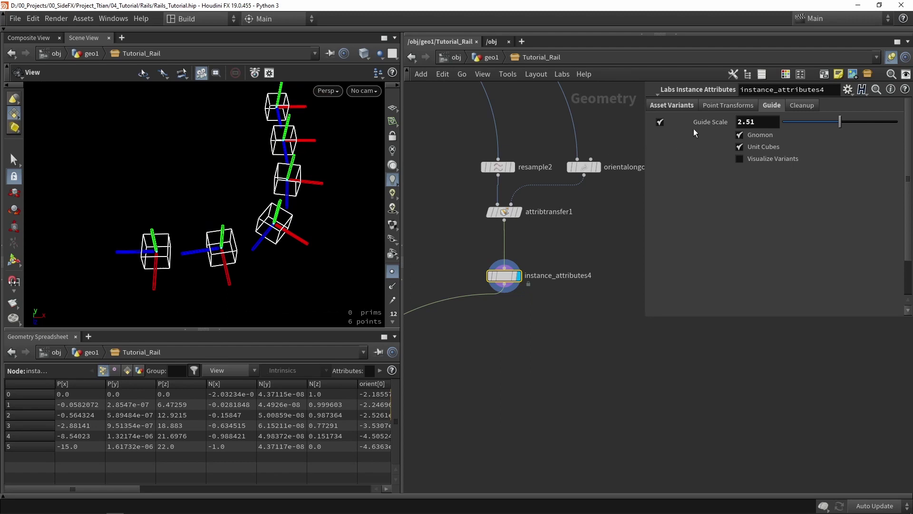
- Set instance_attributes4's Instance Rotation Axis to Y (Green) and its Rotation Around Axis to 0.25
click(711, 106)
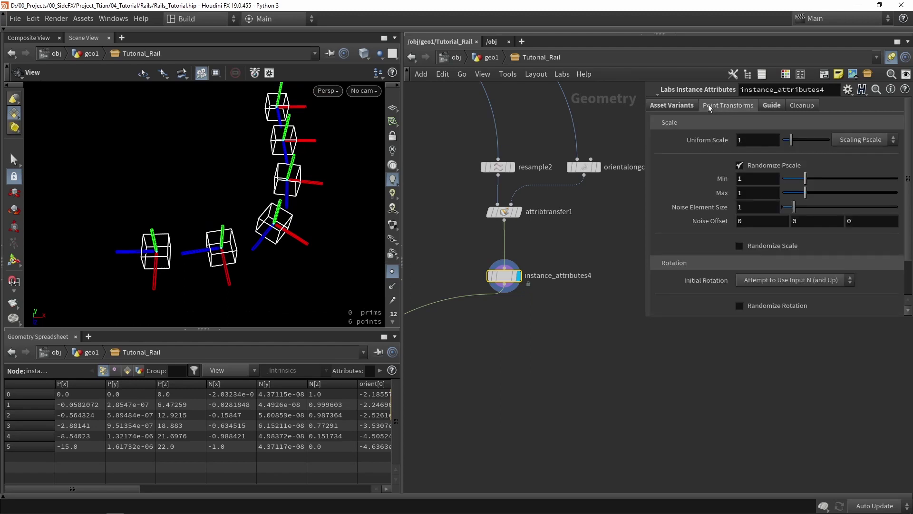
scroll(699, 190, down, 3)
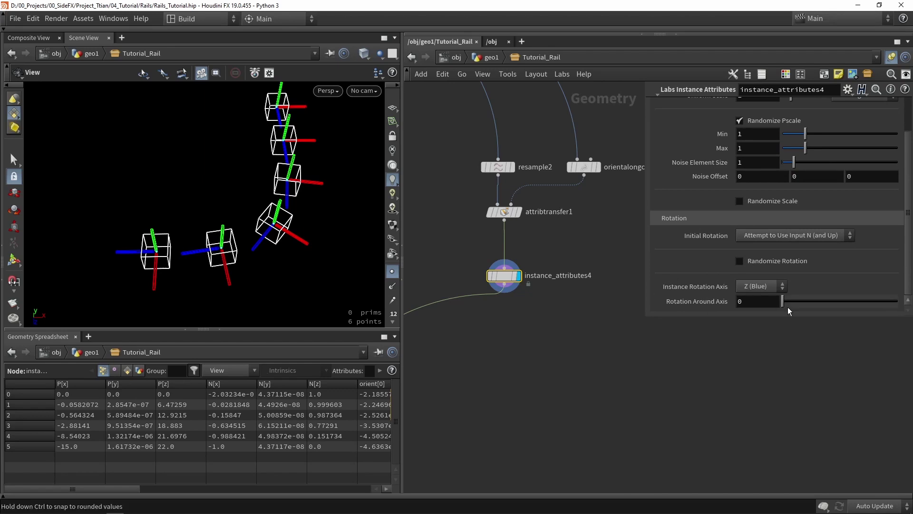
drag(789, 311, 769, 306)
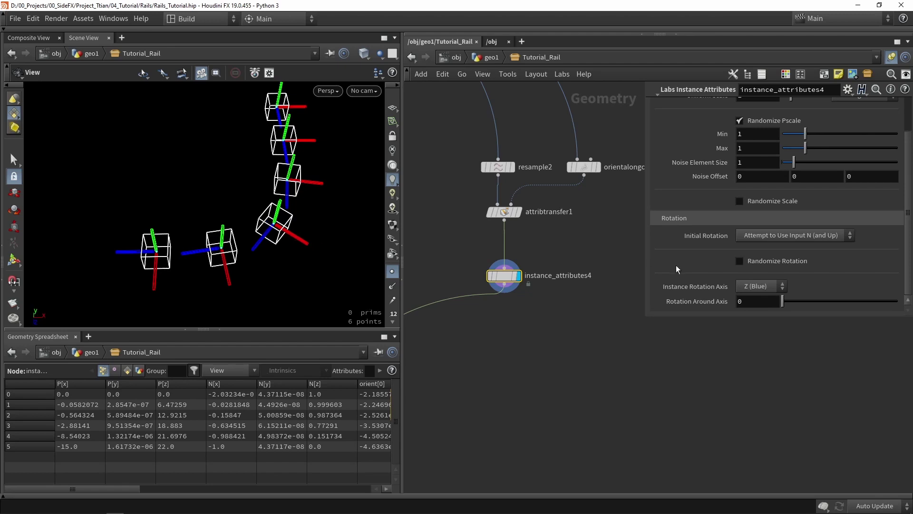
click(761, 287)
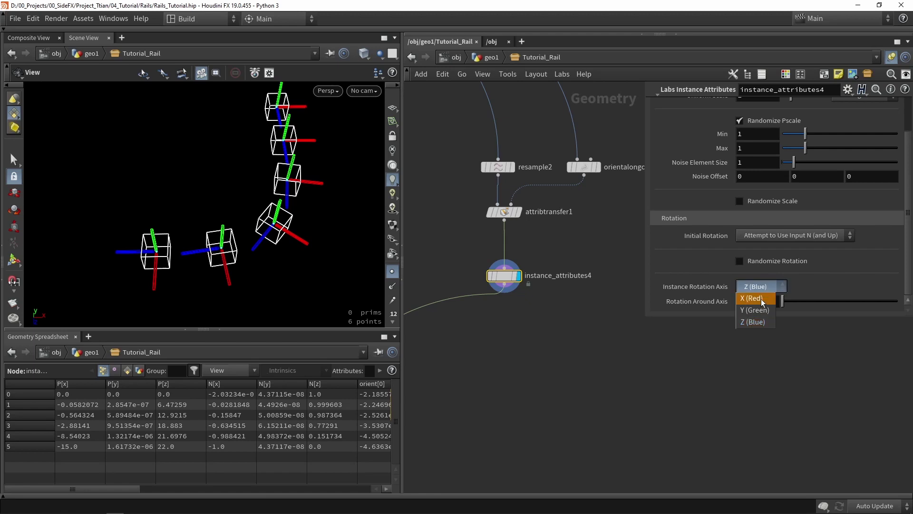
click(763, 312)
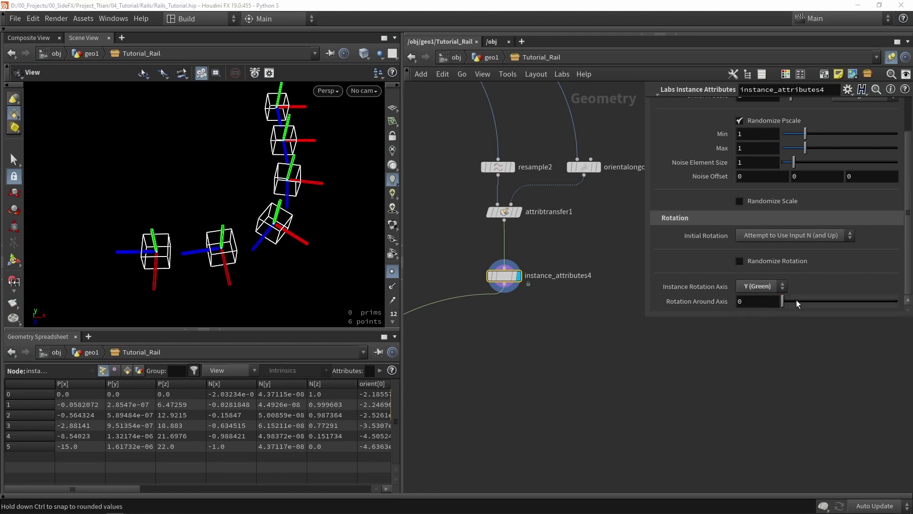
drag(783, 301, 800, 302)
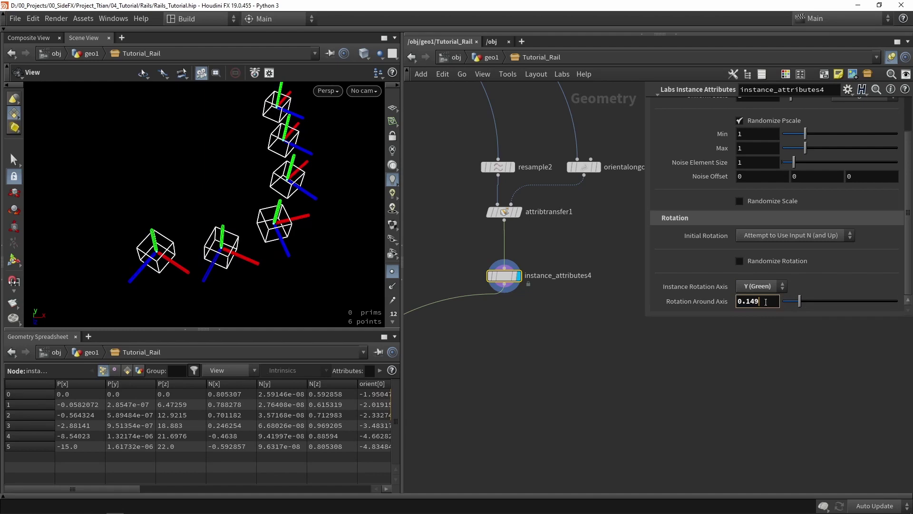
click(765, 302)
text(0.25)
key(Return)
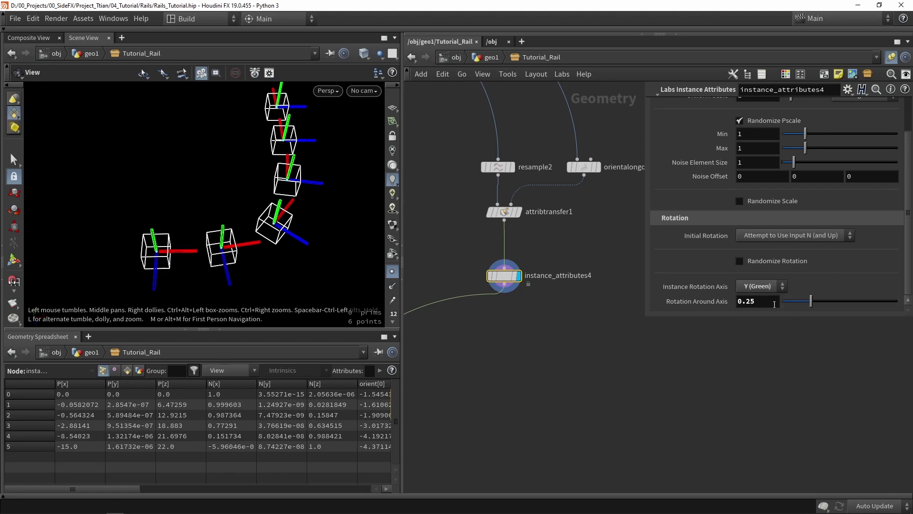
- Save the Tutorial_Rail asset, recook it in Unreal Engine and inspect how the supports sit across the two rails
click(84, 19)
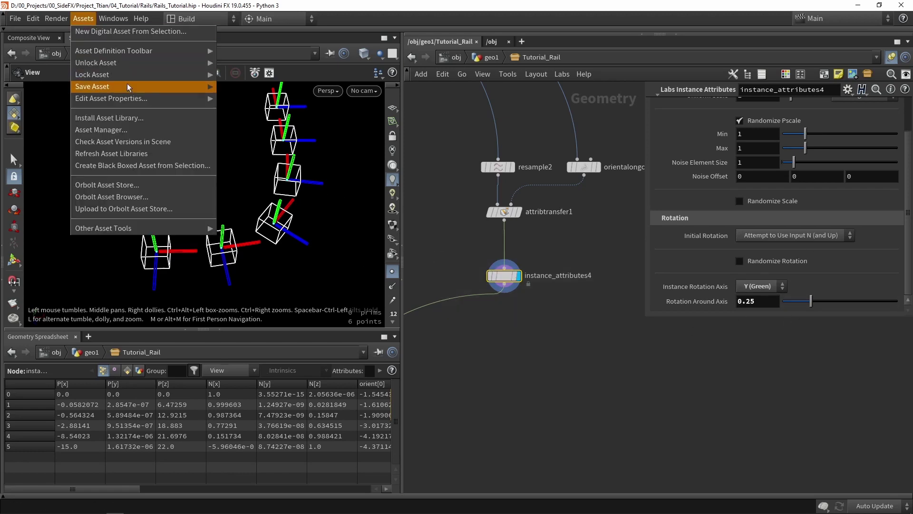
mouse_move(162, 87)
click(248, 99)
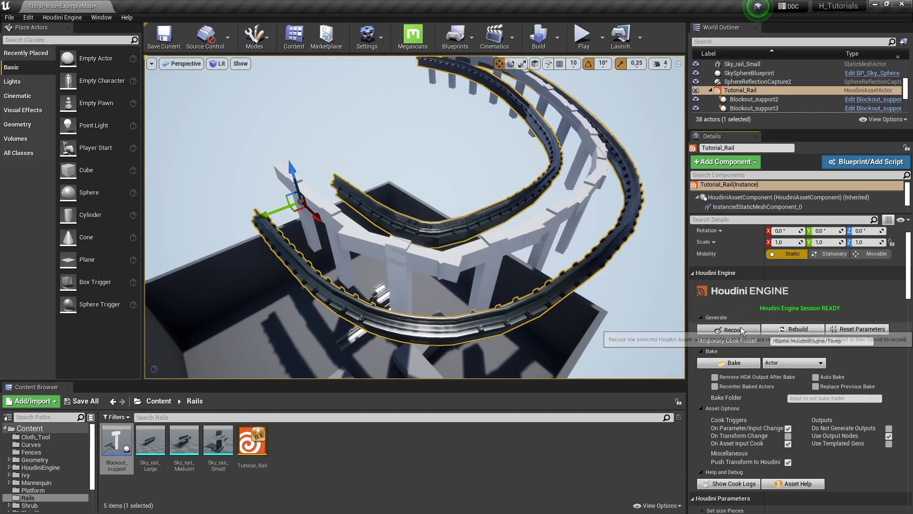
right_drag(580, 281, 484, 253)
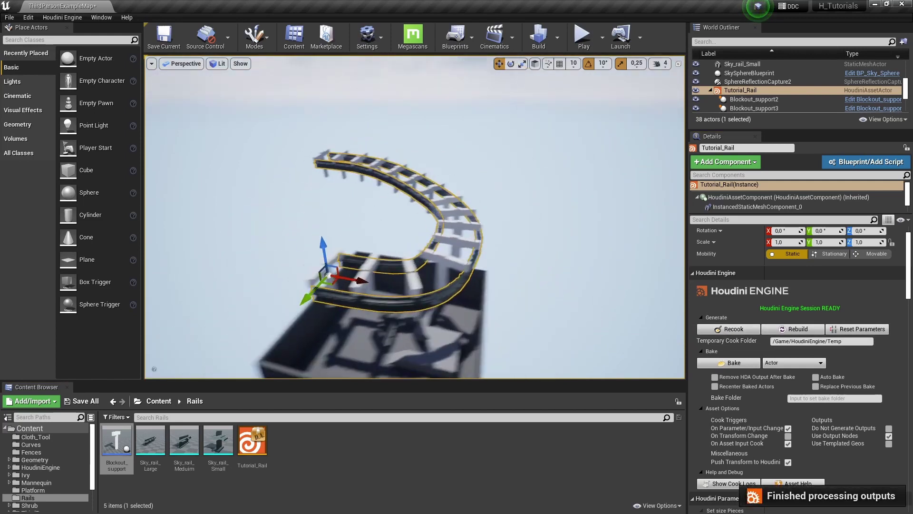
key(g)
alt+drag(484, 253, 608, 157)
right_drag(433, 257, 463, 161)
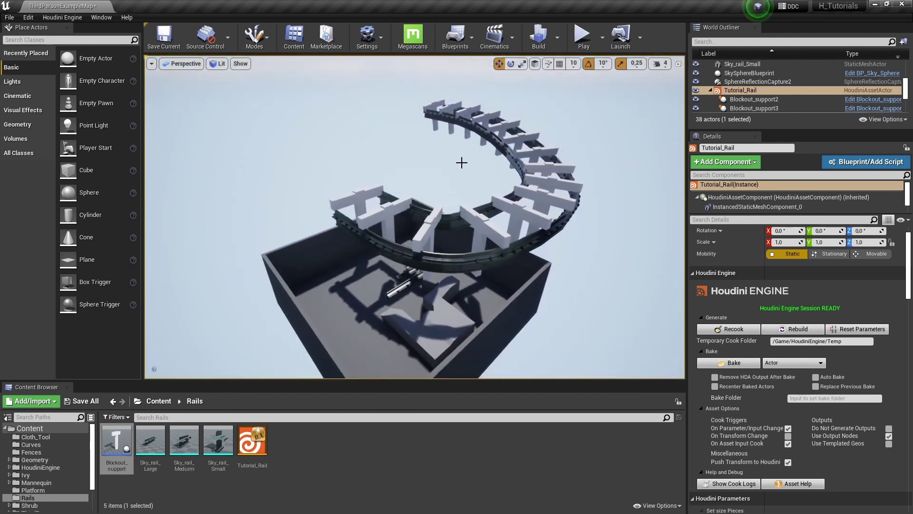
alt+drag(481, 198, 471, 190)
right_drag(459, 167, 476, 261)
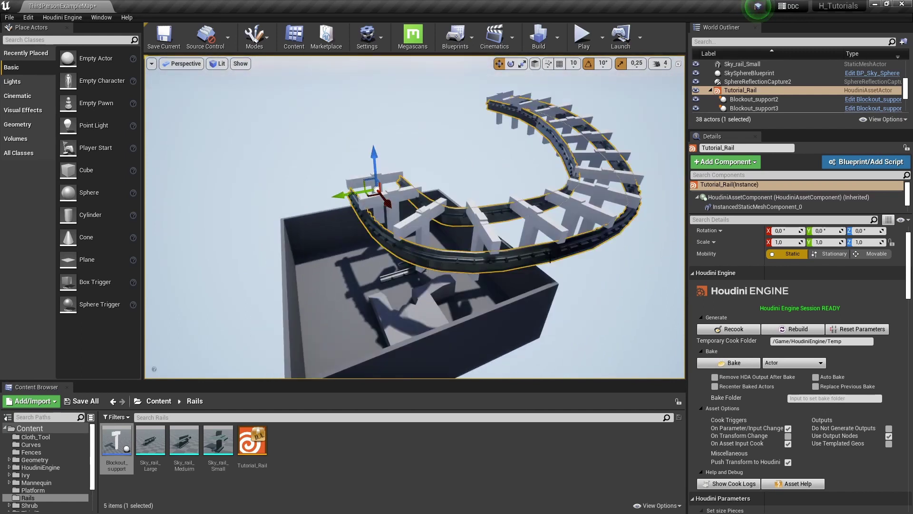
- Set Amount rails to 3 on the Tutorial_Rail actor and inspect the supports with the extra rail
scroll(730, 350, down, 10)
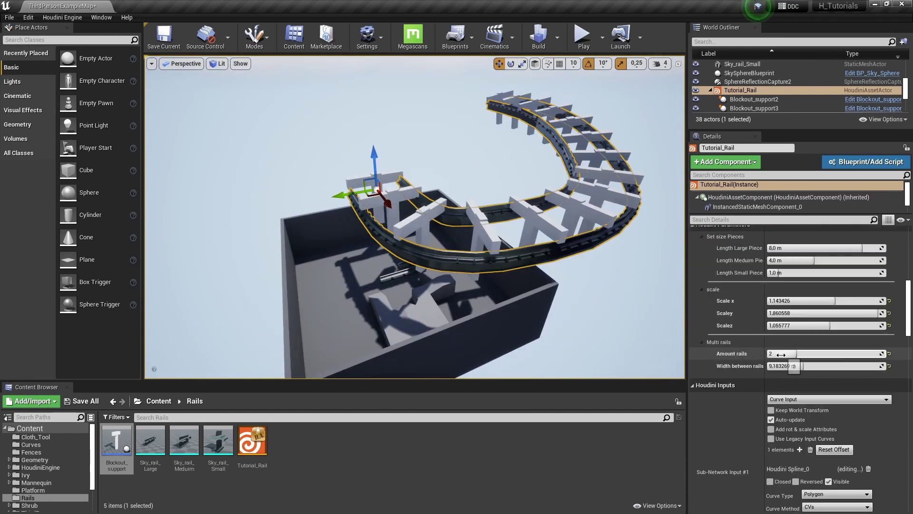
drag(781, 355, 790, 355)
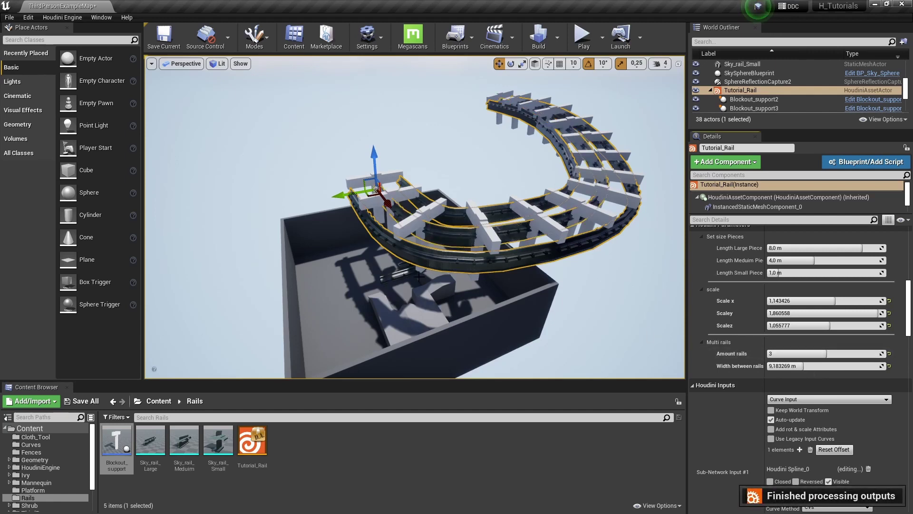
right_drag(419, 277, 464, 154)
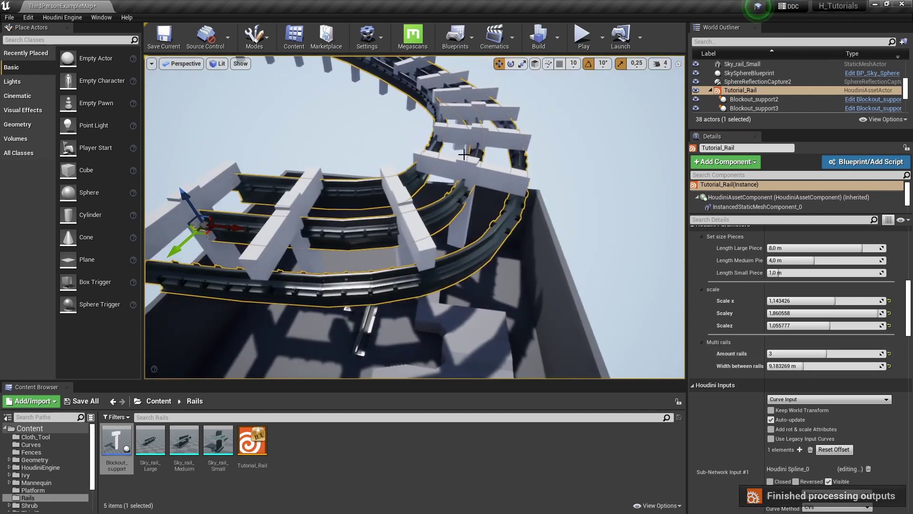
drag(464, 155, 491, 167)
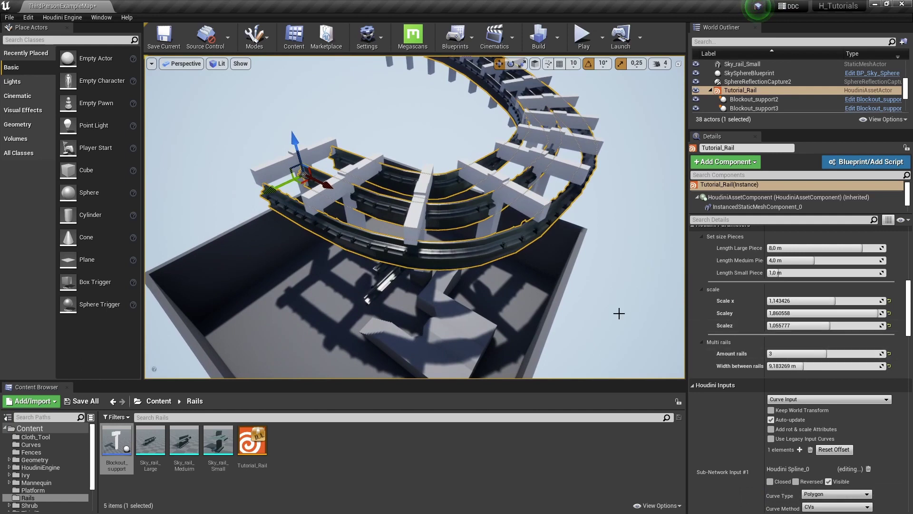
- Switch to Houdini and duplicate the switch1 node near instance_attributes4
key(alt+Tab)
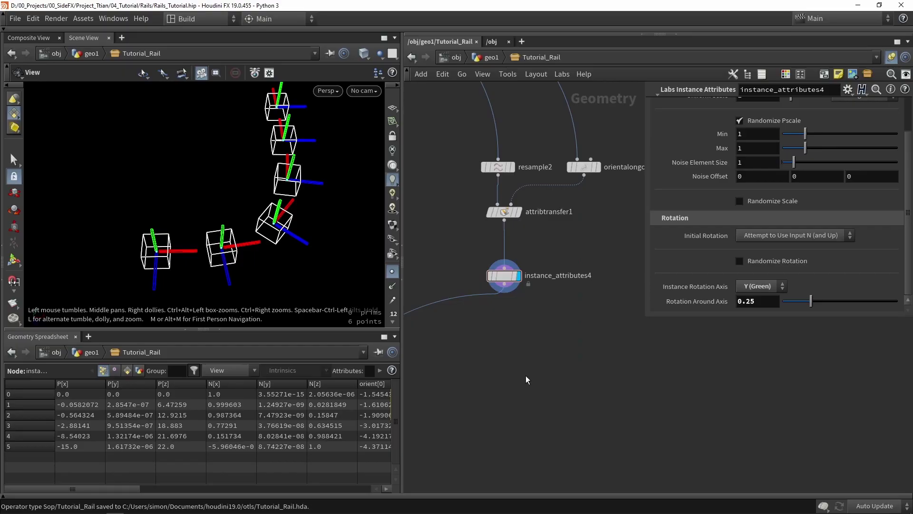
middle_drag(525, 352, 565, 276)
scroll(564, 276, down, 3)
middle_drag(493, 202, 555, 269)
scroll(450, 219, up, 3)
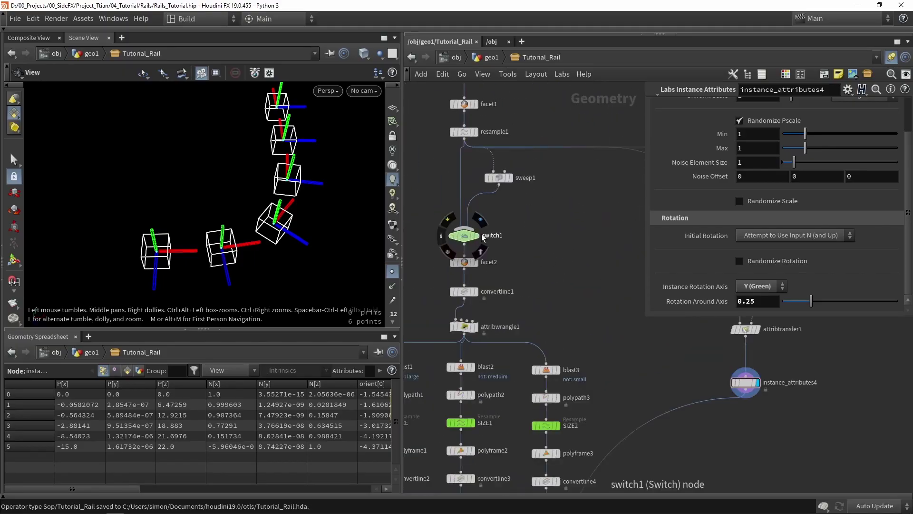
middle_drag(452, 221, 512, 259)
scroll(512, 259, down, 1)
scroll(515, 262, up, 2)
click(526, 278)
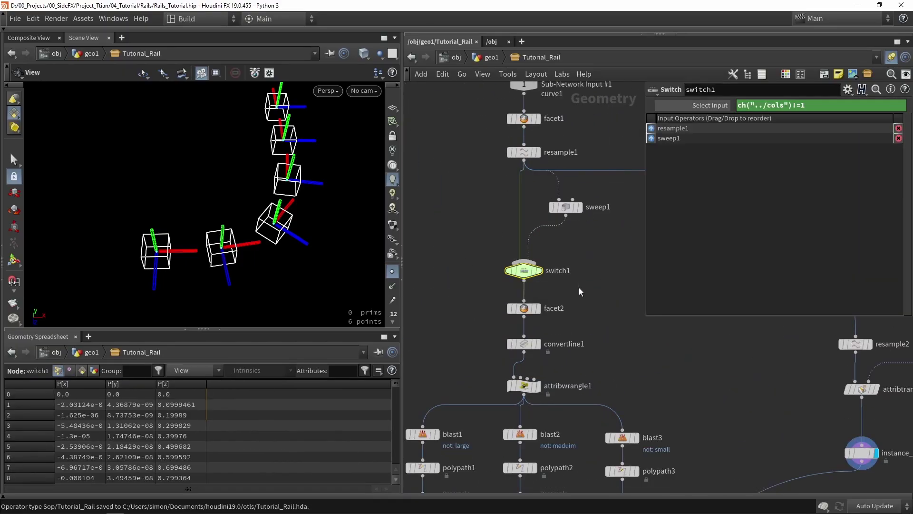
key(ctrl+c)
scroll(576, 286, down, 4)
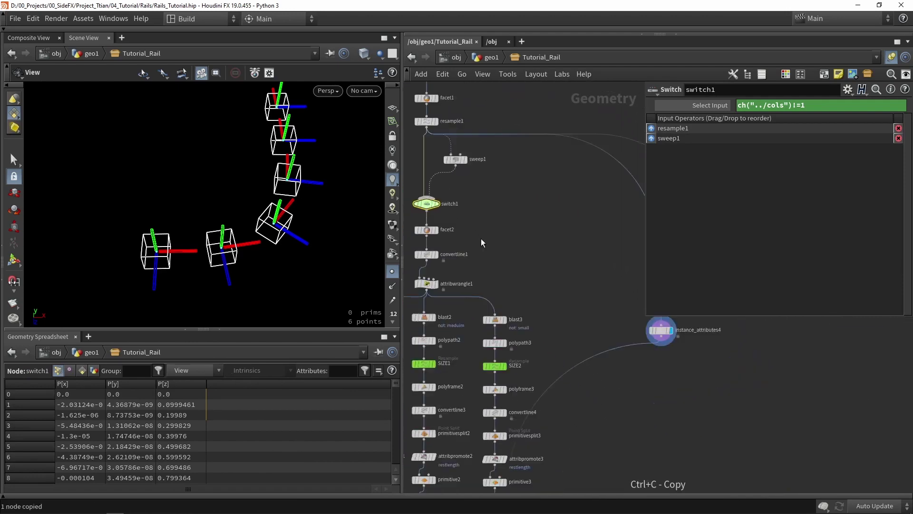
key(ctrl+v)
- Place the duplicated switch below instance_attributes4 and set its Select Input expression to ch("../cols")!=2
scroll(605, 348, up, 4)
drag(634, 332, 591, 332)
key(Delete)
middle_drag(592, 334, 525, 325)
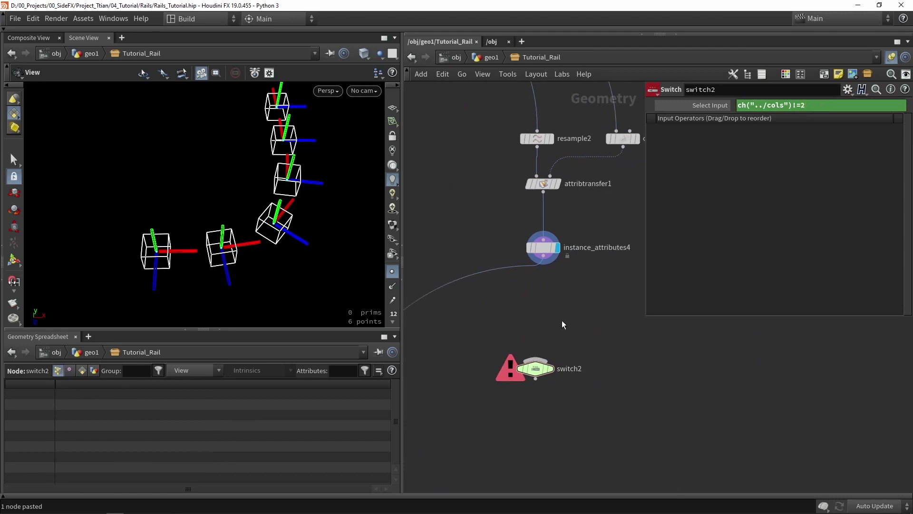
- Add a Null node, wire it and instance_attributes4 into switch2, and display switch2
key(Tab)
text(nu)
key(Return)
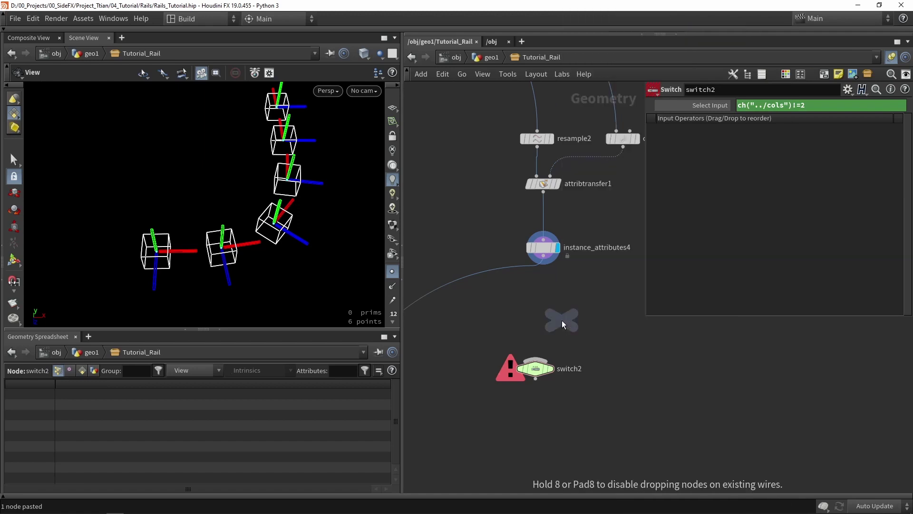
click(506, 307)
drag(507, 318, 529, 360)
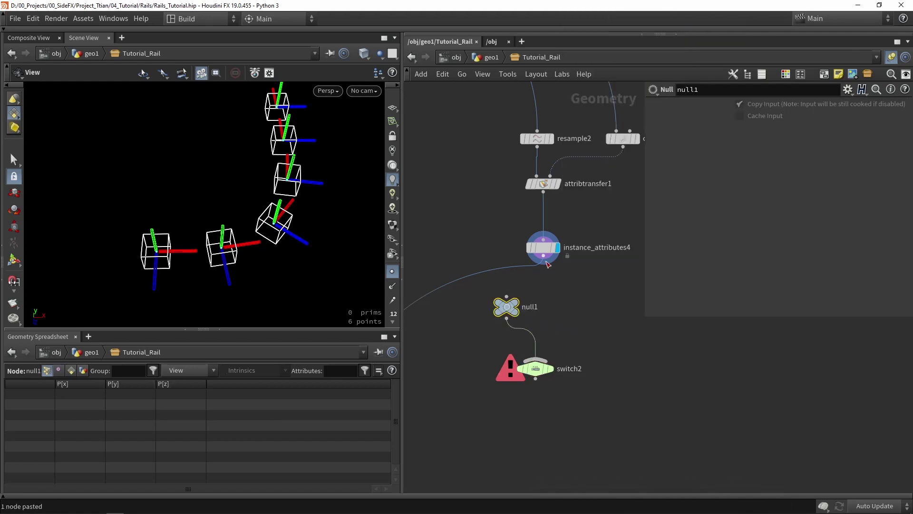
drag(543, 256, 540, 360)
click(554, 348)
click(536, 369)
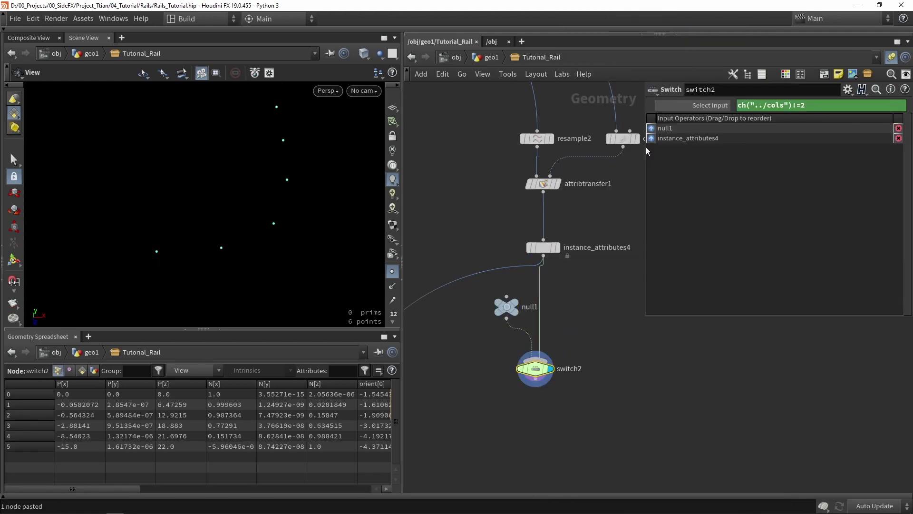
- Reorder switch2's inputs so instance_attributes4 comes before null1, and move null1 to the other side of the wire
drag(650, 147, 649, 145)
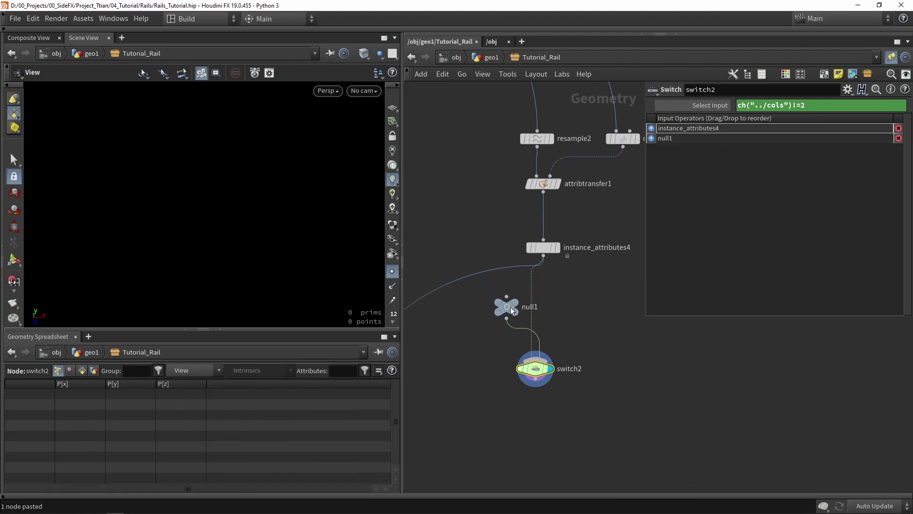
drag(509, 312, 610, 324)
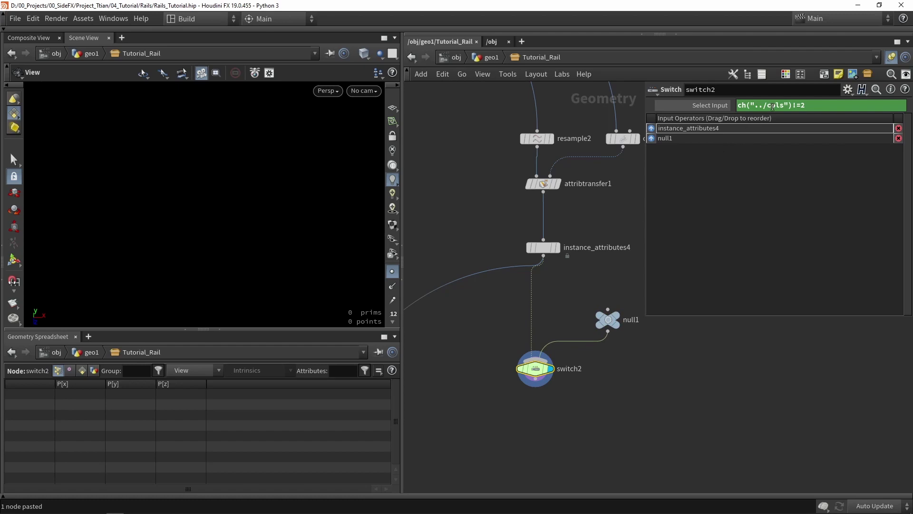
drag(608, 319, 603, 300)
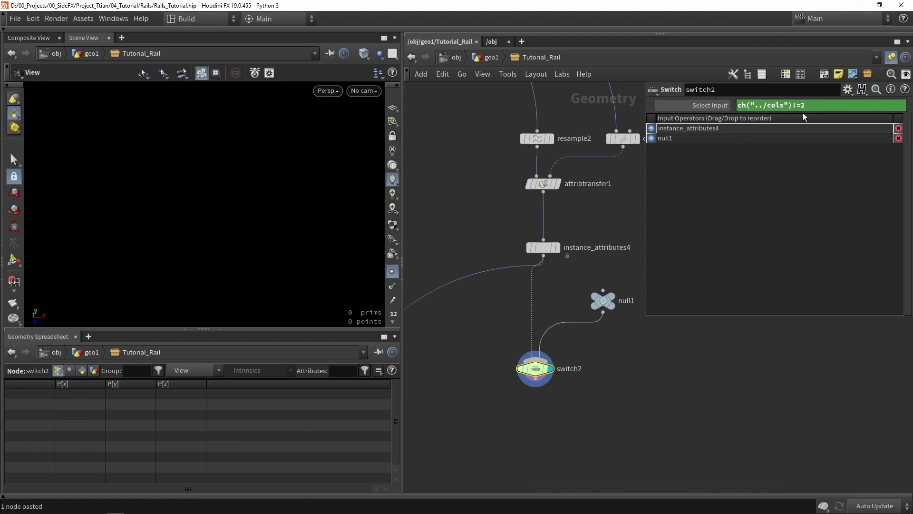
- Move the downstream connection from instance_attributes4 to switch2's output, and save the Tutorial_Rail asset
click(471, 269)
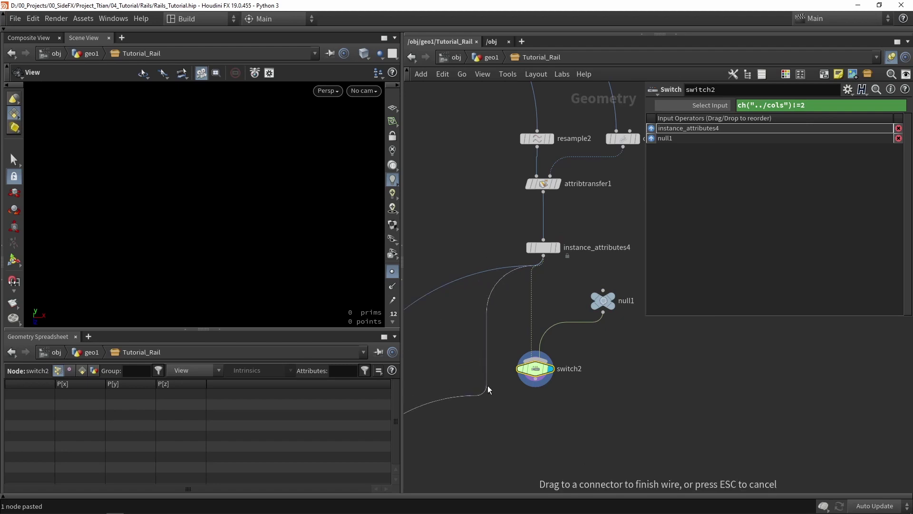
click(535, 386)
click(83, 19)
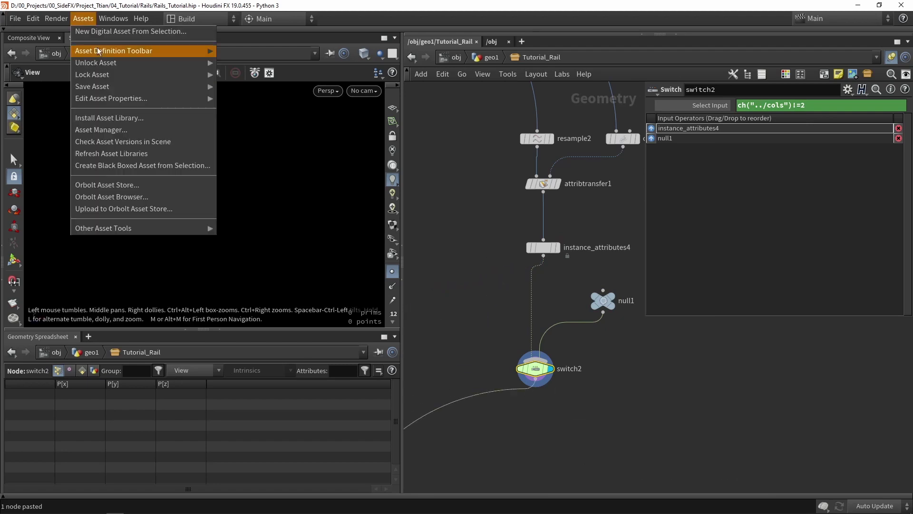
mouse_move(191, 86)
click(222, 90)
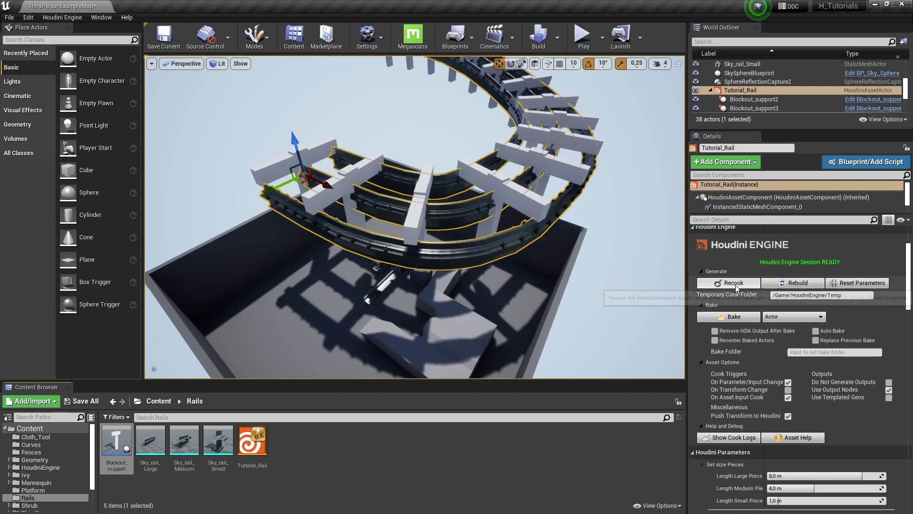
- Switch to Unreal Engine, recook the Tutorial_Rail actor and set Amount rails to 2
click(735, 284)
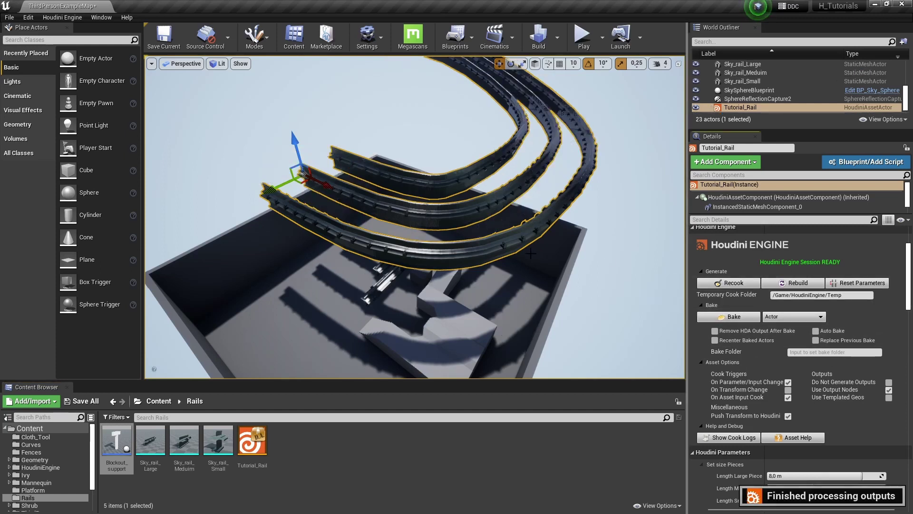
scroll(797, 430, down, 6)
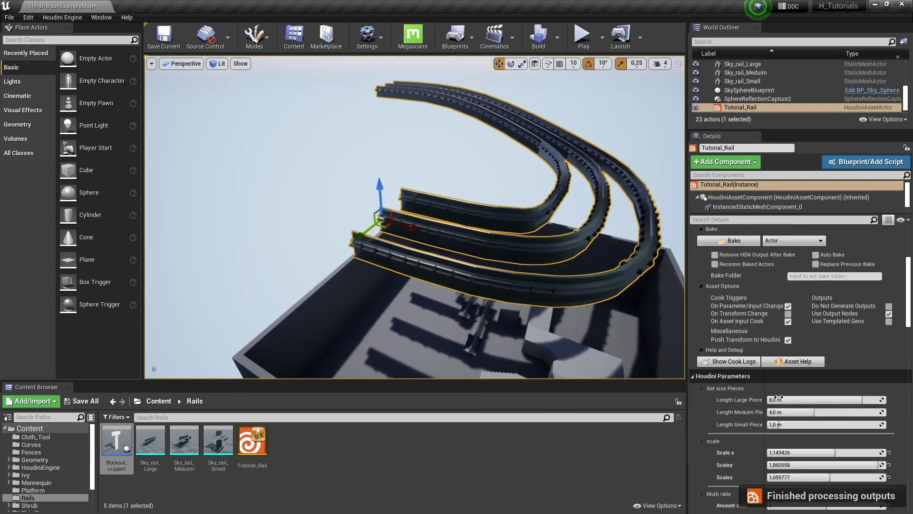
drag(797, 429, 767, 429)
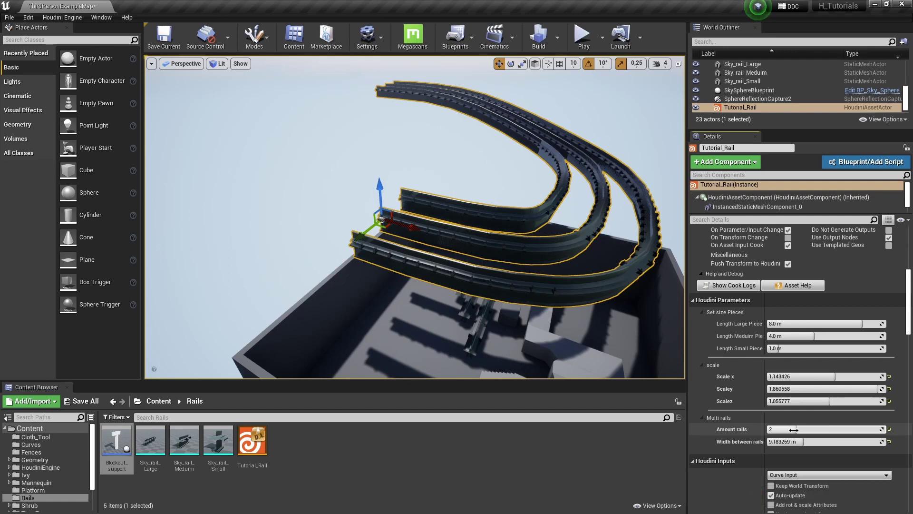
right_drag(501, 204, 512, 206)
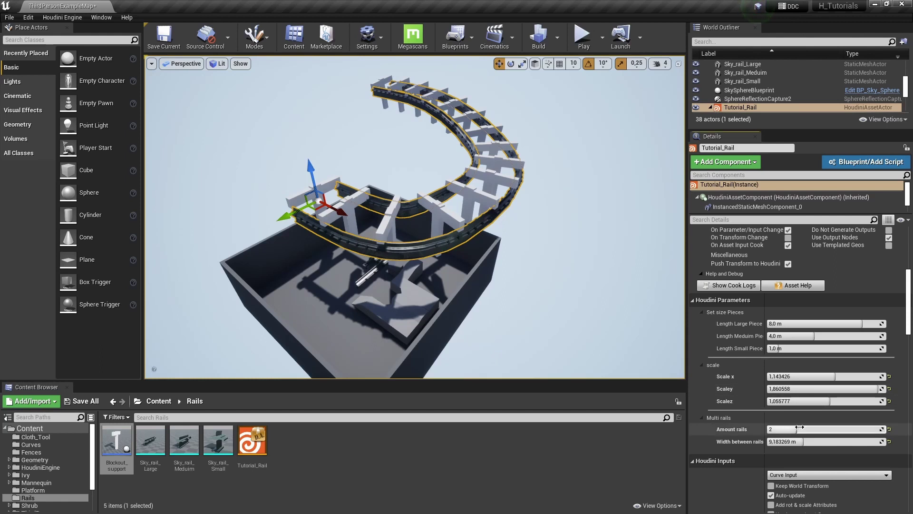
mouse_move(789, 429)
mouse_down()
mouse_move(767, 430)
mouse_move(797, 433)
mouse_up()
- Toggle the viewport's game view and examine the supports between the two rails
right_drag(514, 267, 428, 299)
key(g)
key(g)
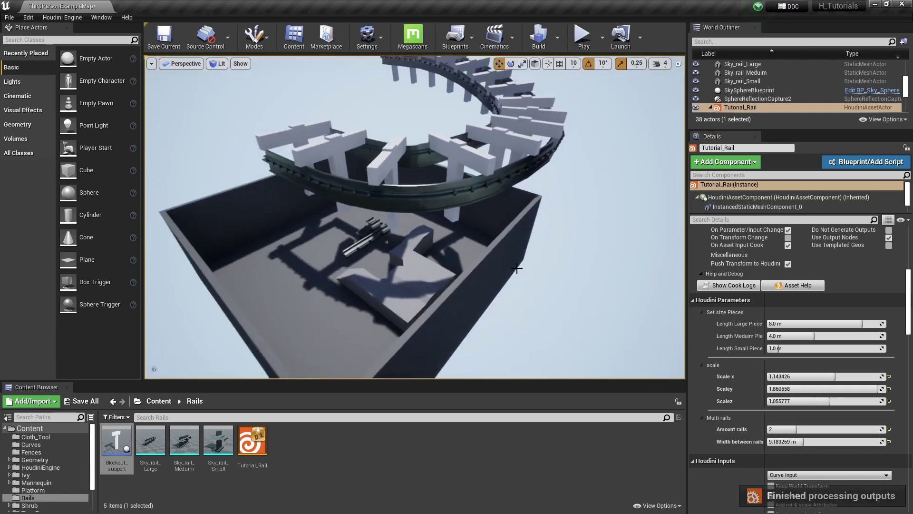